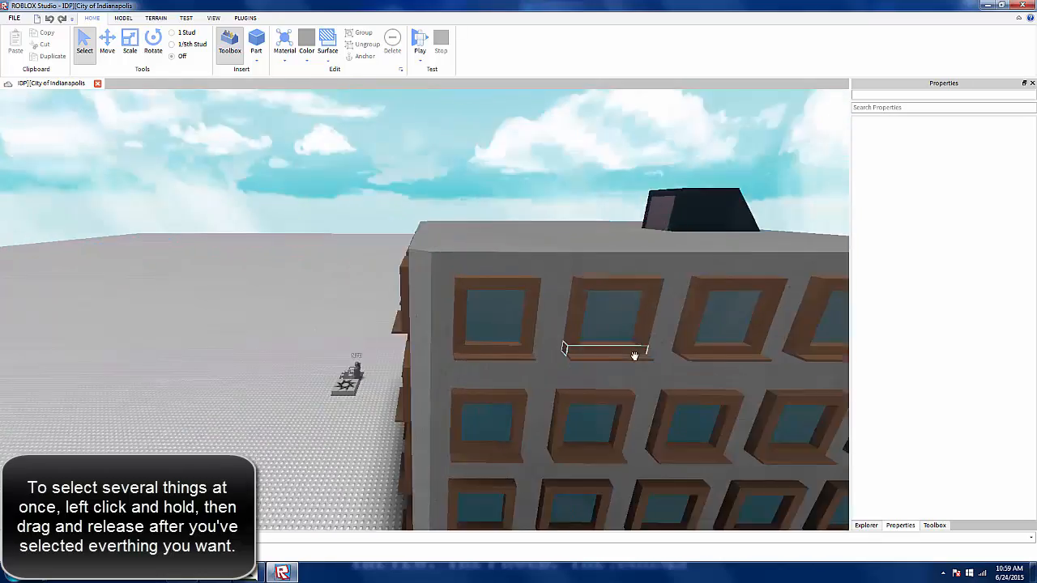
- Examine the finished four-storey building from several sides, box-selecting its parts and clearing the selection
{"action": "right_click_drag", "start_coordinate": [636, 354], "coordinate": [632, 359]}
{"action": "scroll", "coordinate": [639, 359], "scroll_direction": "up", "scroll_amount": 3}
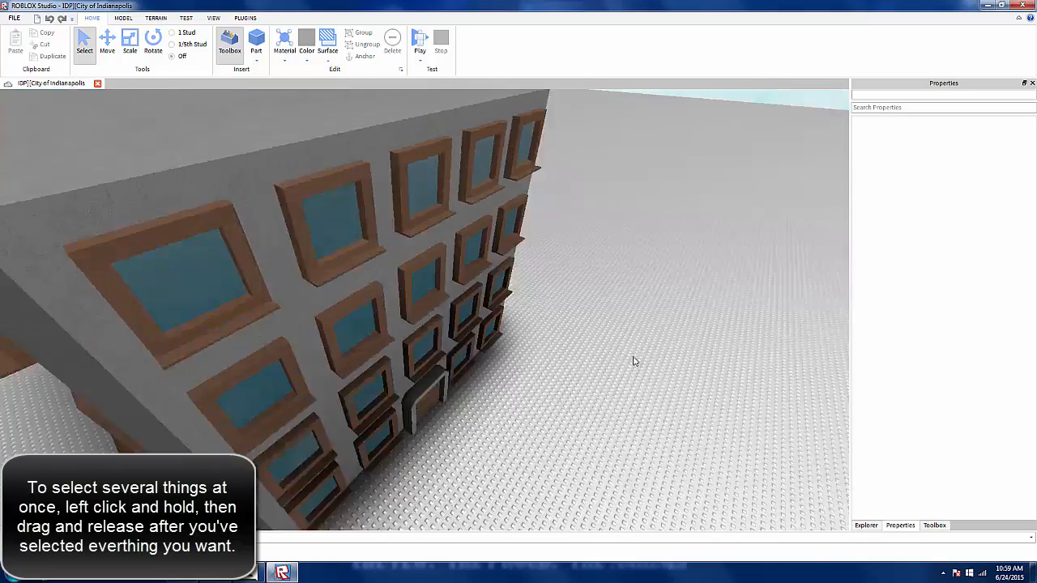
{"action": "scroll", "coordinate": [632, 359], "scroll_direction": "down", "scroll_amount": 5}
{"action": "scroll", "coordinate": [224, 280], "scroll_direction": "down", "scroll_amount": 1}
{"action": "left_click_drag", "start_coordinate": [189, 397], "coordinate": [437, 187]}
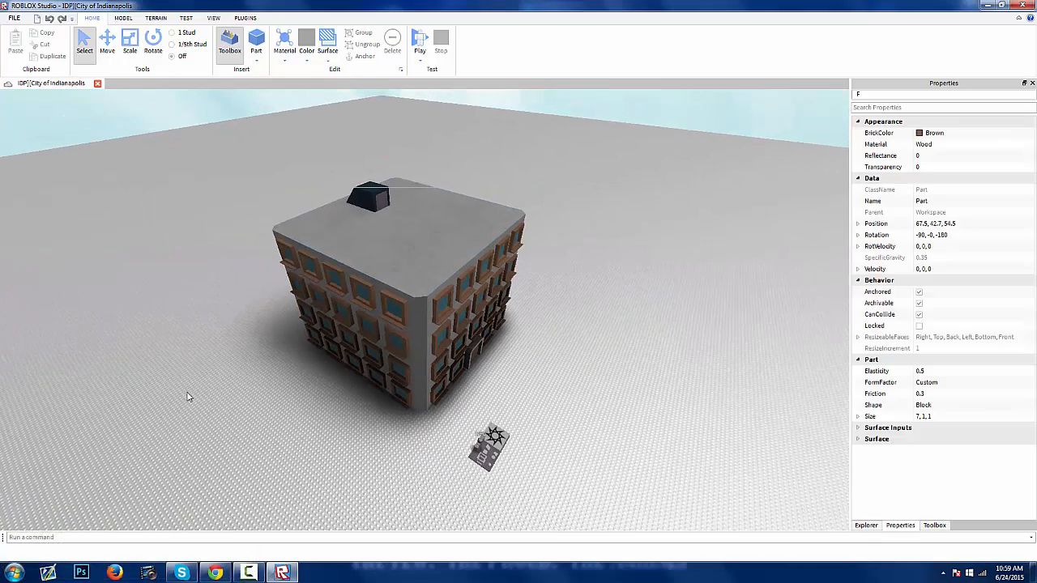
{"action": "left_click_drag", "start_coordinate": [312, 411], "coordinate": [217, 452]}
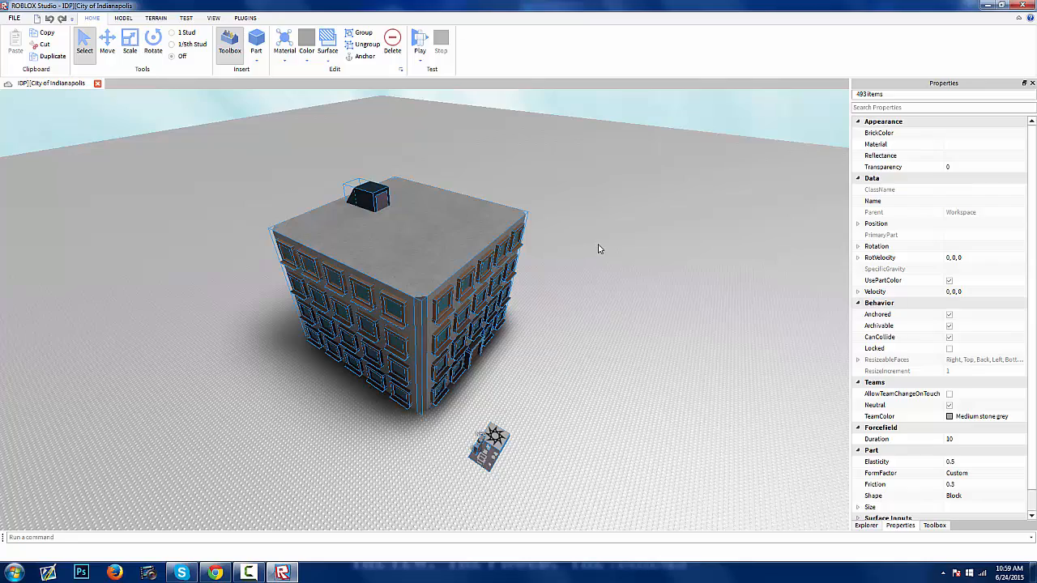
{"action": "left_click", "coordinate": [670, 405]}
{"action": "right_click_drag", "start_coordinate": [670, 405], "coordinate": [614, 414]}
{"action": "key", "text": "w"}
{"action": "key", "text": "a"}
{"action": "scroll", "coordinate": [559, 412], "scroll_direction": "down", "scroll_amount": 5}
{"action": "left_click_drag", "start_coordinate": [499, 349], "coordinate": [429, 297]}
{"action": "right_click_drag", "start_coordinate": [454, 316], "coordinate": [479, 134]}
{"action": "key", "text": "e"}
{"action": "left_click_drag", "start_coordinate": [479, 128], "coordinate": [438, 201]}
{"action": "left_click", "coordinate": [657, 457]}
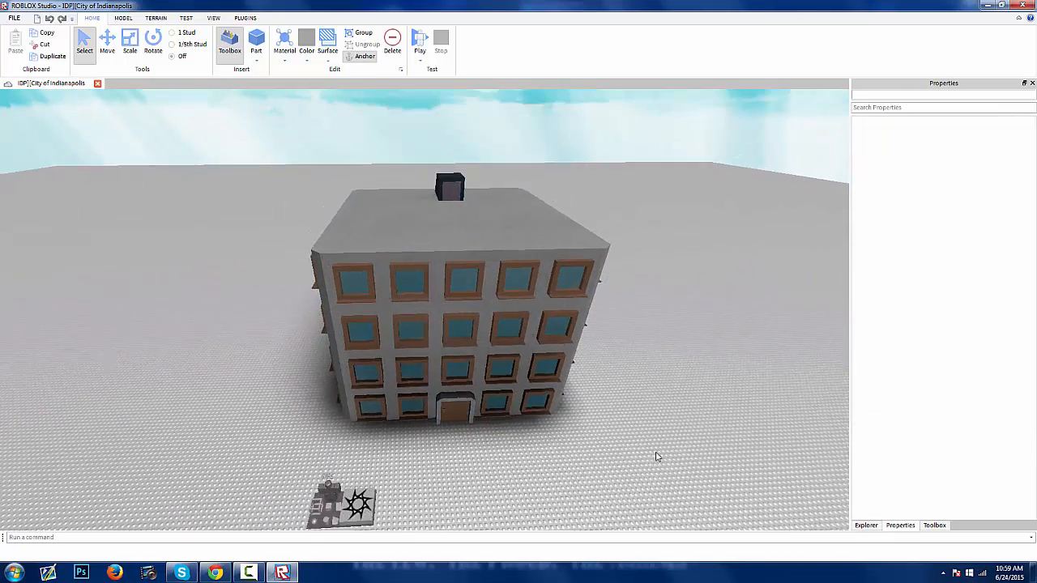
- Set the movement increment to 1 stud and place a copy of the template's 1×1×1 block on the open baseplate beside the building
{"action": "key", "text": "q"}
{"action": "key", "text": "w"}
{"action": "right_click_drag", "start_coordinate": [576, 442], "coordinate": [561, 448]}
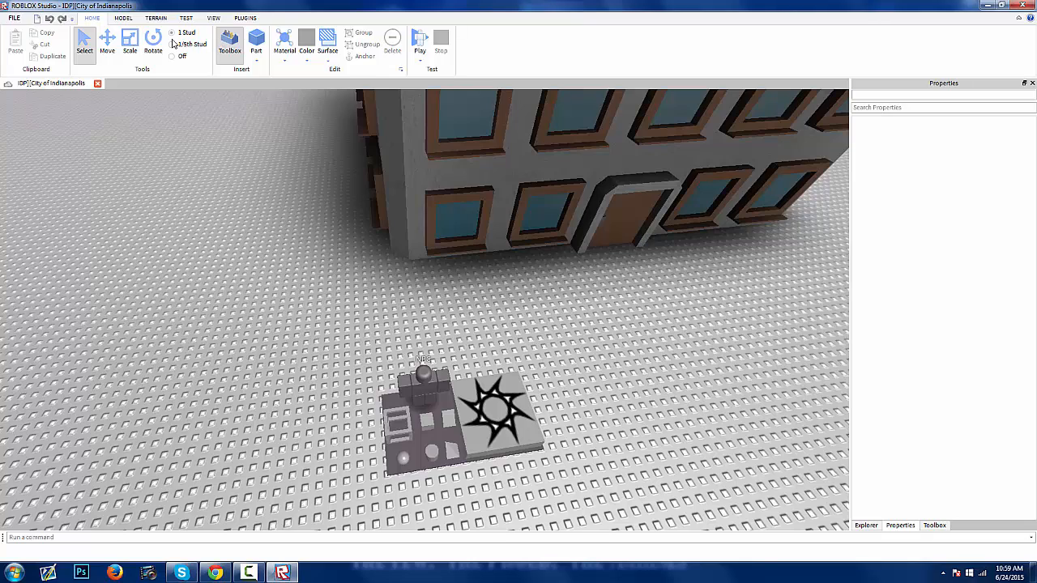
{"action": "left_click", "coordinate": [423, 422]}
{"action": "scroll", "coordinate": [422, 424], "scroll_direction": "up", "scroll_amount": 5}
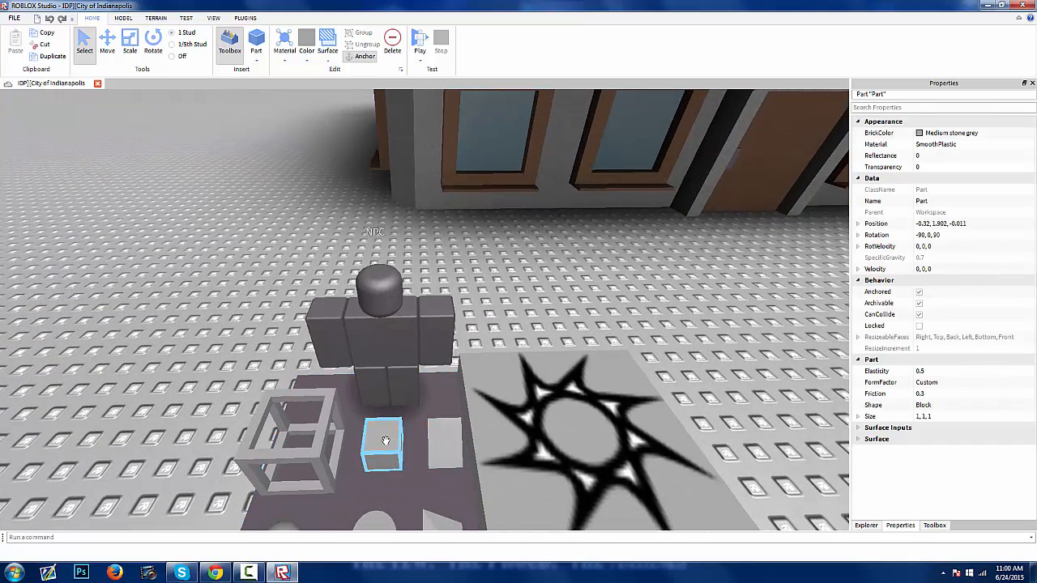
{"action": "left_click_drag", "start_coordinate": [385, 441], "coordinate": [404, 397]}
{"action": "scroll", "coordinate": [630, 405], "scroll_direction": "down", "scroll_amount": 10}
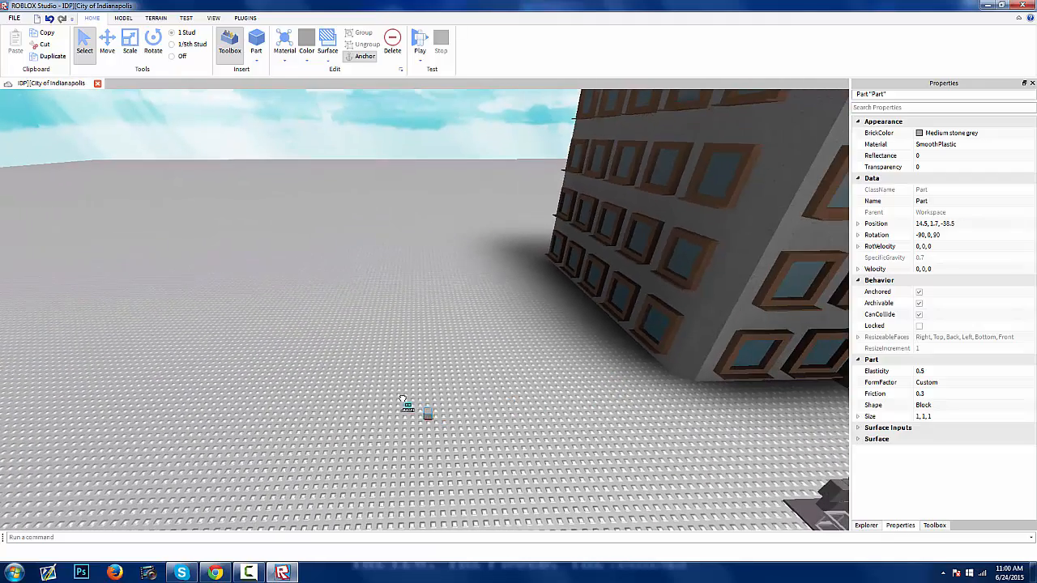
{"action": "right_click_drag", "start_coordinate": [405, 397], "coordinate": [413, 391]}
{"action": "right_click_drag", "start_coordinate": [482, 377], "coordinate": [385, 387]}
{"action": "scroll", "coordinate": [385, 387], "scroll_direction": "up", "scroll_amount": 3}
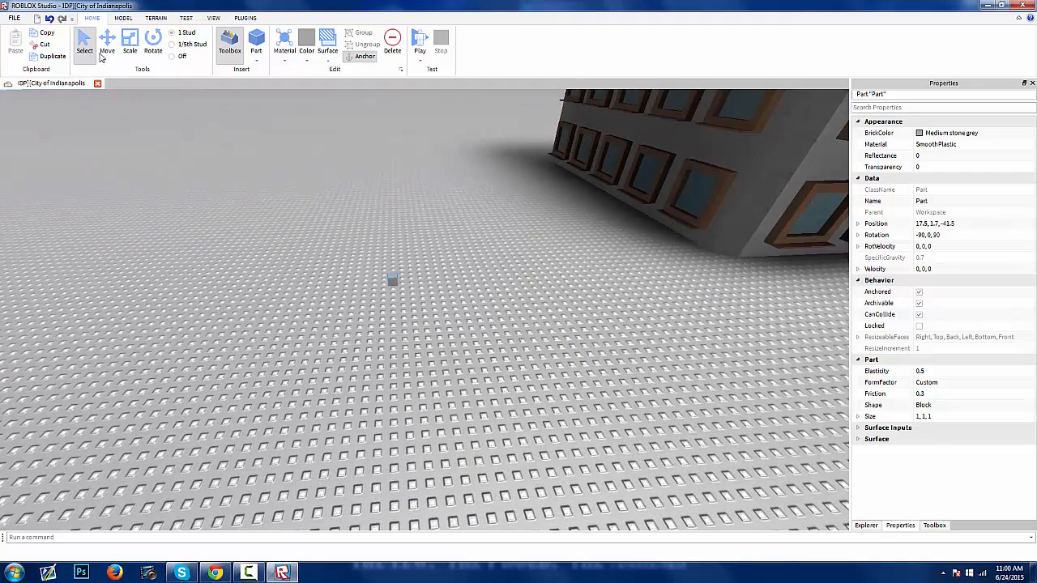
- Scale the small block lengthwise into a strip measuring 1 × 59 × 1 studs
{"action": "left_click", "coordinate": [127, 41]}
{"action": "right_click_drag", "start_coordinate": [194, 109], "coordinate": [393, 201]}
{"action": "key", "text": "a"}
{"action": "scroll", "coordinate": [395, 203], "scroll_direction": "down", "scroll_amount": 3}
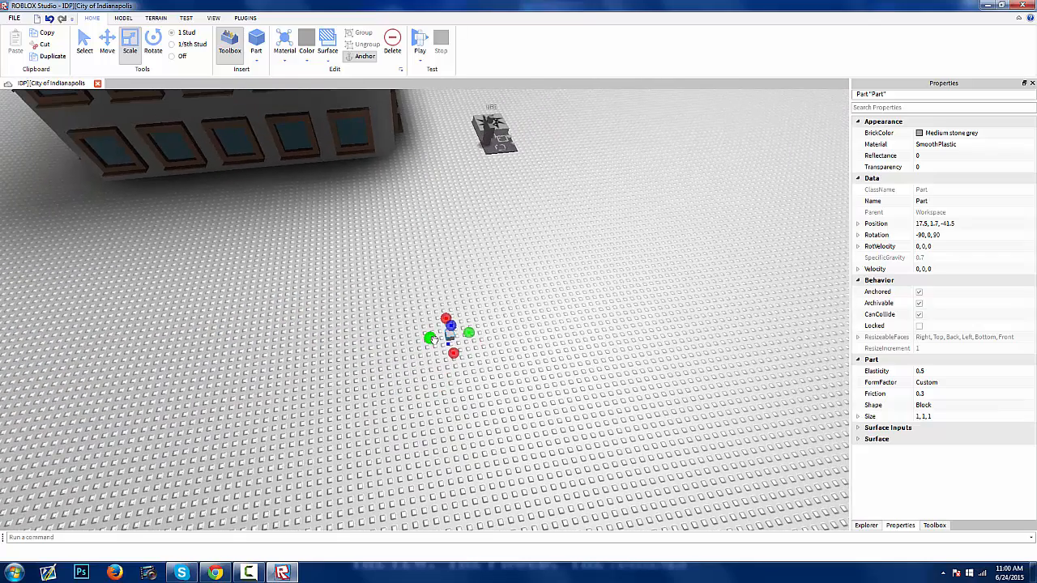
{"action": "left_click_drag", "start_coordinate": [432, 340], "coordinate": [395, 347]}
{"action": "right_click_drag", "start_coordinate": [405, 347], "coordinate": [396, 347]}
{"action": "left_click_drag", "start_coordinate": [395, 347], "coordinate": [340, 373]}
{"action": "right_click_drag", "start_coordinate": [395, 347], "coordinate": [340, 373]}
{"action": "left_click_drag", "start_coordinate": [340, 373], "coordinate": [260, 376]}
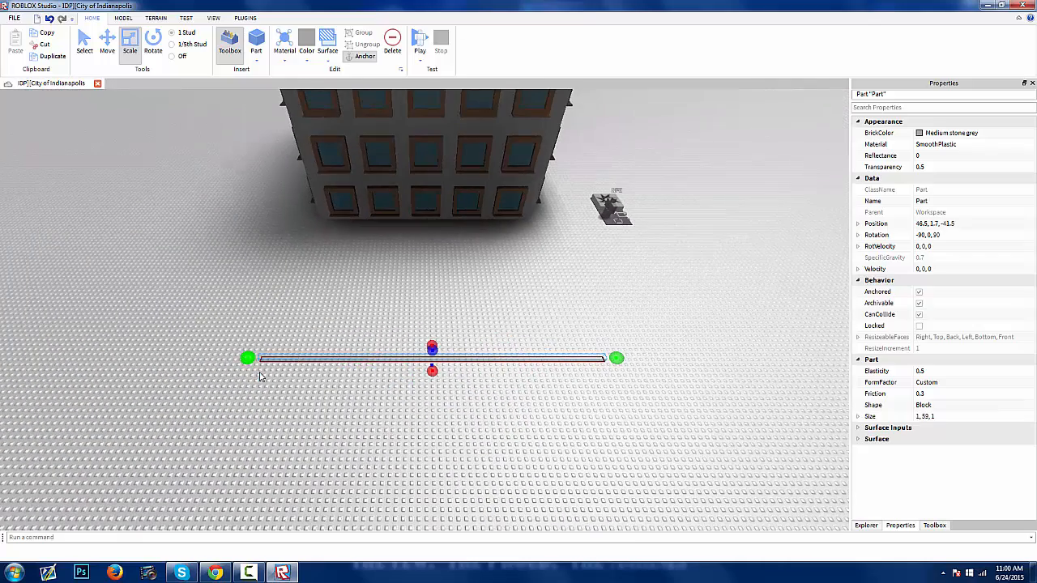
- Widen the strip into a flat square slab measuring 59 × 59 × 1 studs
{"action": "left_click_drag", "start_coordinate": [432, 371], "coordinate": [436, 382]}
{"action": "right_click_drag", "start_coordinate": [435, 377], "coordinate": [435, 382]}
{"action": "left_click_drag", "start_coordinate": [435, 383], "coordinate": [433, 381]}
{"action": "right_click_drag", "start_coordinate": [435, 383], "coordinate": [432, 382]}
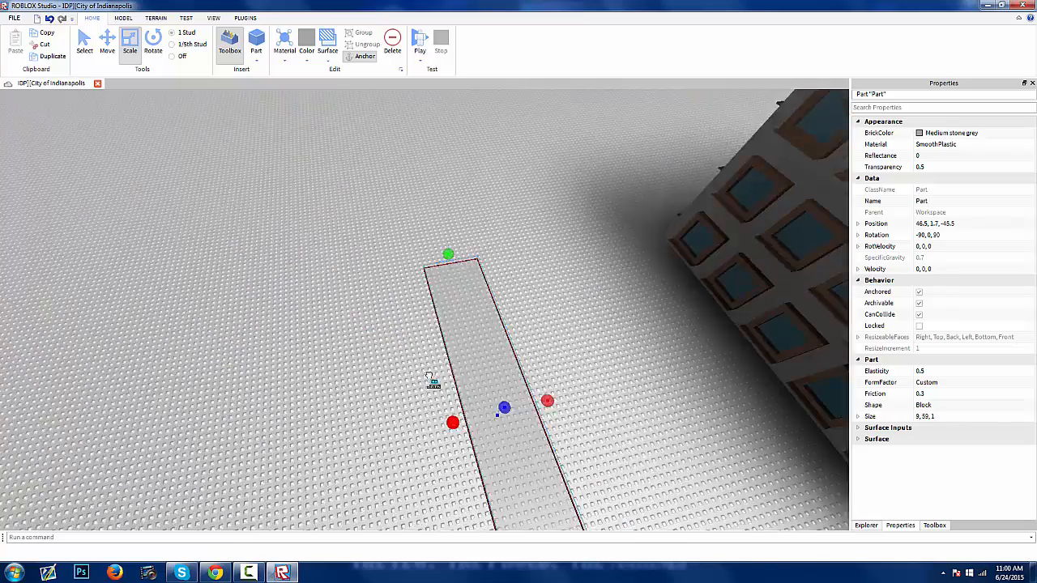
{"action": "left_click_drag", "start_coordinate": [432, 382], "coordinate": [412, 387]}
{"action": "right_click_drag", "start_coordinate": [432, 382], "coordinate": [413, 386]}
{"action": "left_click_drag", "start_coordinate": [413, 387], "coordinate": [262, 371]}
{"action": "scroll", "coordinate": [316, 387], "scroll_direction": "down", "scroll_amount": 1}
{"action": "right_click_drag", "start_coordinate": [601, 435], "coordinate": [628, 436]}
{"action": "key", "text": "s"}
{"action": "key", "text": "a"}
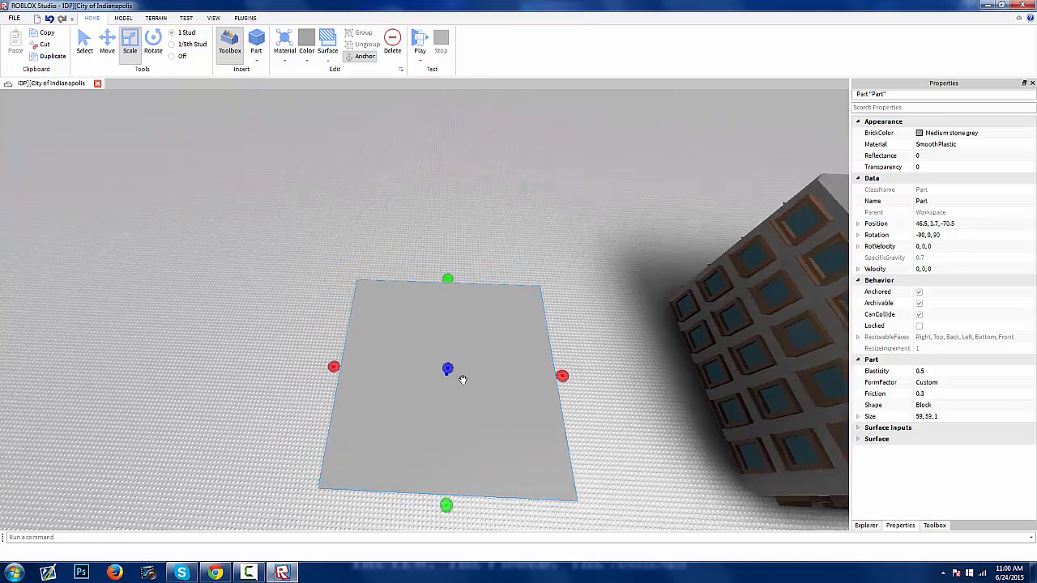
- Scale the slab upward until the block is 58 studs high
{"action": "key", "text": "w"}
{"action": "right_click_drag", "start_coordinate": [461, 379], "coordinate": [463, 377]}
{"action": "key", "text": "w"}
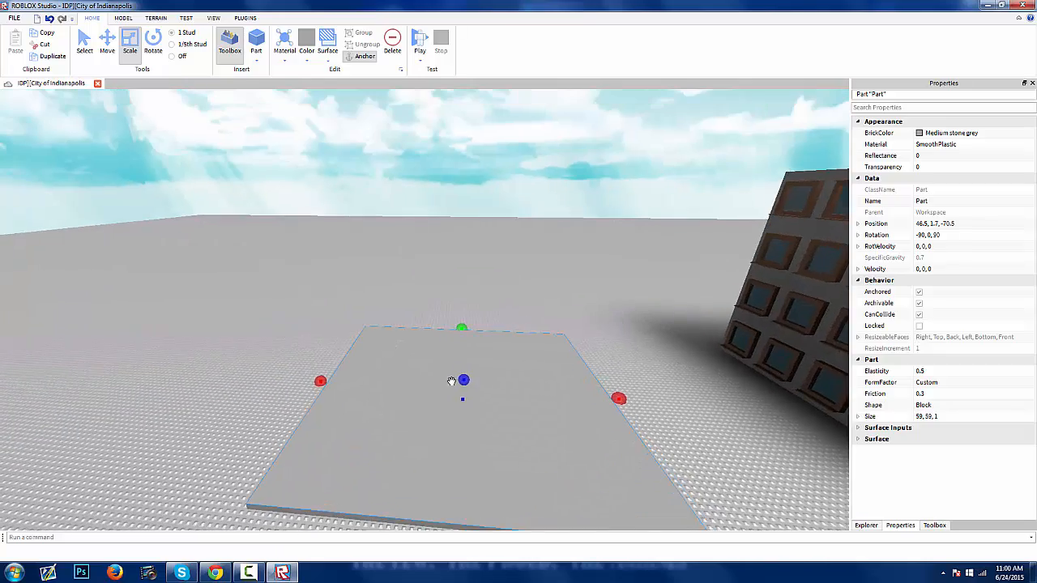
{"action": "key", "text": "s"}
{"action": "left_click_drag", "start_coordinate": [467, 388], "coordinate": [463, 191]}
{"action": "key", "text": "w"}
{"action": "key", "text": "e"}
{"action": "right_click_drag", "start_coordinate": [445, 252], "coordinate": [278, 340]}
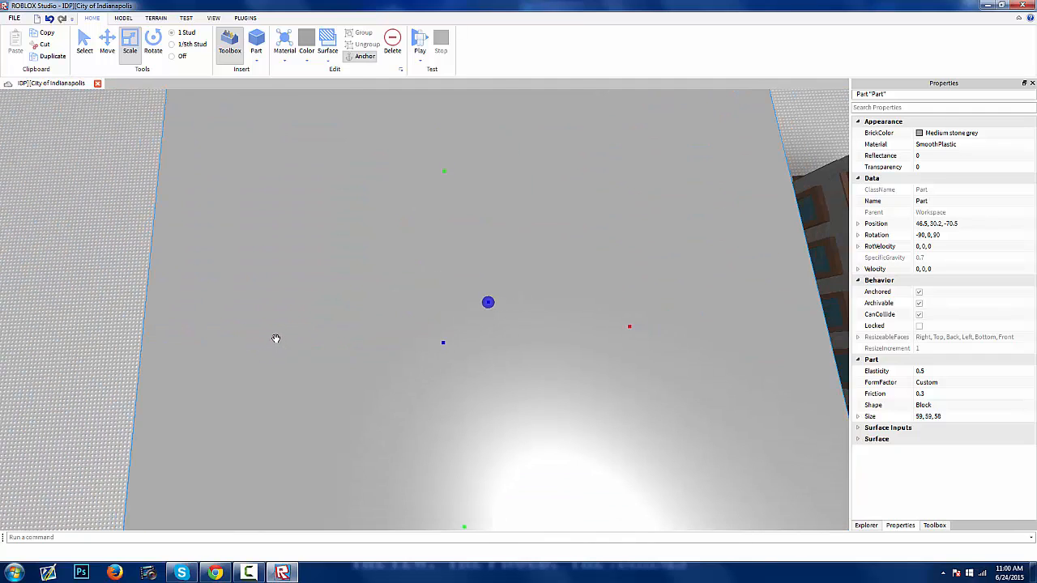
- Resize the large block along its red axis to a width of 58 studs
{"action": "left_click_drag", "start_coordinate": [277, 339], "coordinate": [288, 337]}
{"action": "key", "text": "s"}
{"action": "key", "text": "q"}
{"action": "right_click_drag", "start_coordinate": [288, 337], "coordinate": [284, 337]}
{"action": "left_click", "coordinate": [181, 393]}
{"action": "key", "text": "s"}
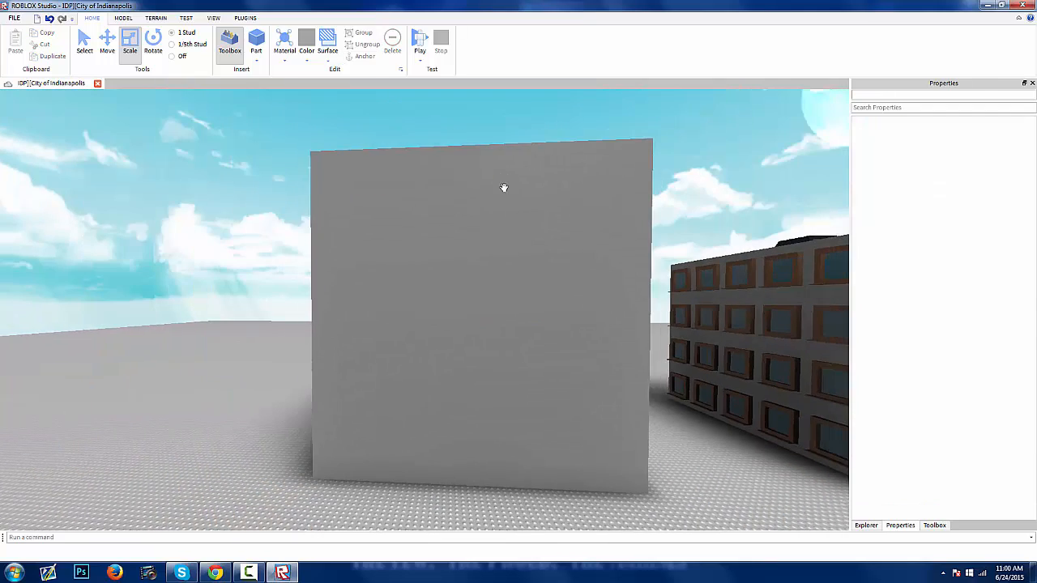
{"action": "left_click", "coordinate": [519, 219]}
{"action": "key", "text": "w"}
{"action": "right_click_drag", "start_coordinate": [514, 310], "coordinate": [513, 311]}
{"action": "key", "text": "a"}
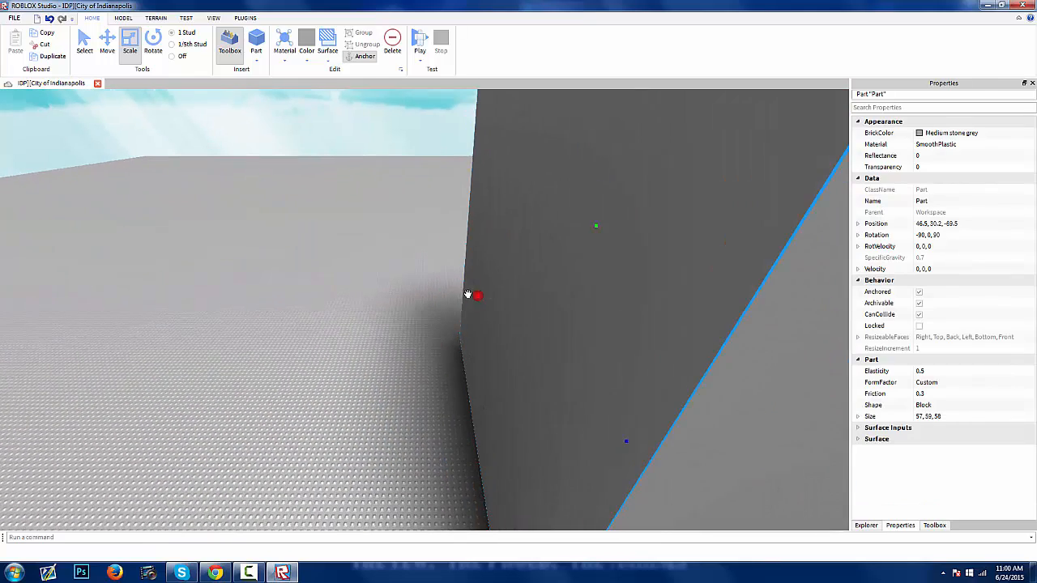
{"action": "left_click_drag", "start_coordinate": [475, 297], "coordinate": [469, 297]}
{"action": "right_click_drag", "start_coordinate": [551, 289], "coordinate": [550, 289]}
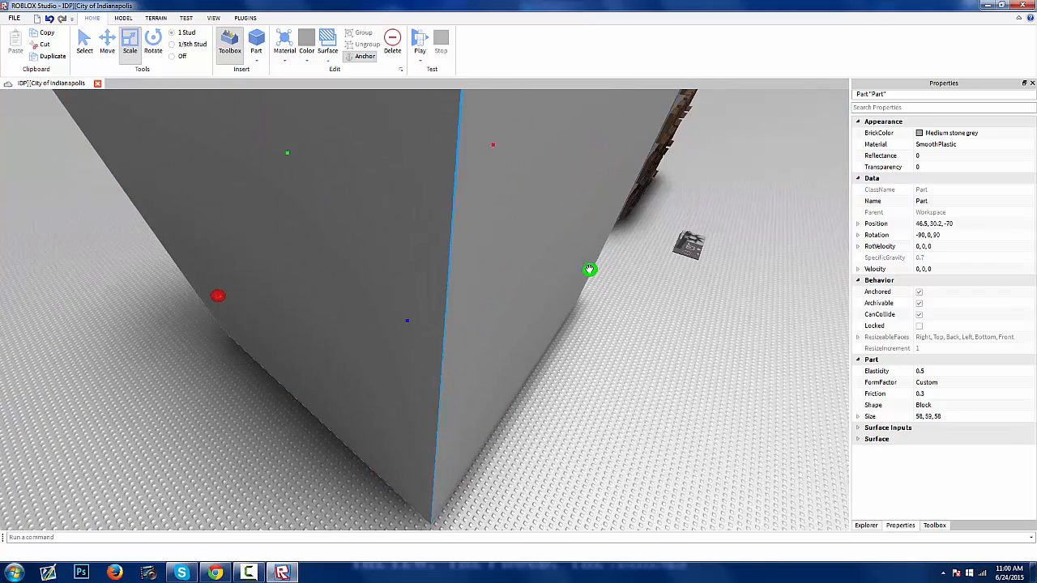
- Resize the remaining 59-stud side of the large block
{"action": "left_click_drag", "start_coordinate": [590, 269], "coordinate": [598, 277]}
{"action": "key", "text": "d"}
{"action": "mouse_move", "coordinate": [593, 273]}
{"action": "right_mouse_down"}
{"action": "mouse_move", "coordinate": [583, 263]}
{"action": "mouse_move", "coordinate": [581, 279]}
{"action": "right_mouse_up"}
{"action": "left_click", "coordinate": [583, 266]}
- Duplicate the template's 1×1×1 block and place it by the large block's nearest lower corner
{"action": "key", "text": "s"}
{"action": "right_click_drag", "start_coordinate": [513, 349], "coordinate": [510, 345]}
{"action": "key", "text": "w"}
{"action": "key", "text": "d"}
{"action": "left_click", "coordinate": [439, 357]}
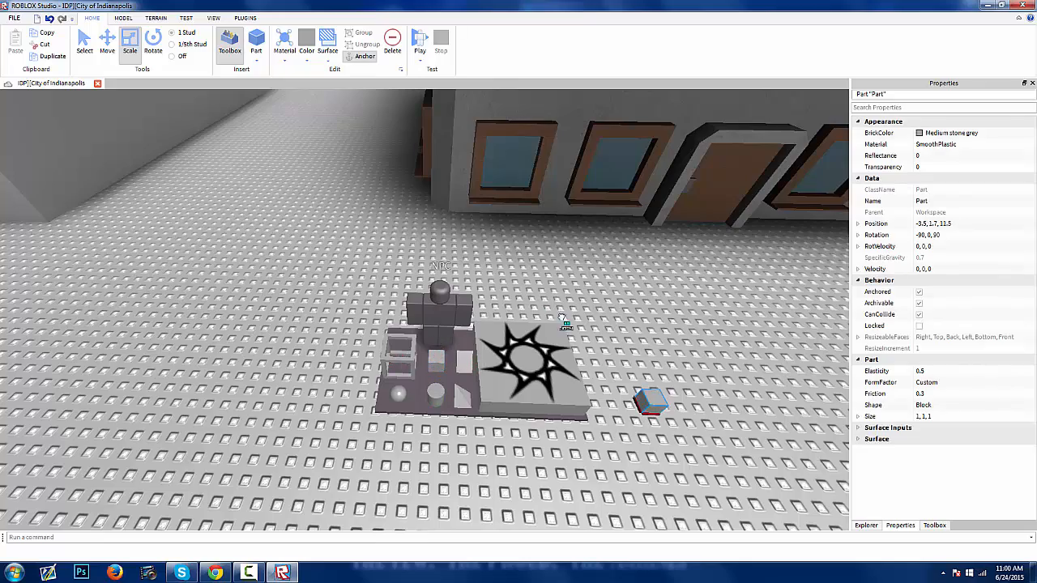
{"action": "left_click_drag", "start_coordinate": [351, 316], "coordinate": [451, 267]}
{"action": "left_click", "coordinate": [600, 265]}
- Duplicate the template NPC and place the copy beside the large block's lower corner as a scale reference
{"action": "key", "text": "s"}
{"action": "right_click_drag", "start_coordinate": [600, 264], "coordinate": [598, 266]}
{"action": "left_click", "coordinate": [671, 243]}
{"action": "key", "text": "ctrl+d"}
{"action": "left_click_drag", "start_coordinate": [670, 243], "coordinate": [142, 279]}
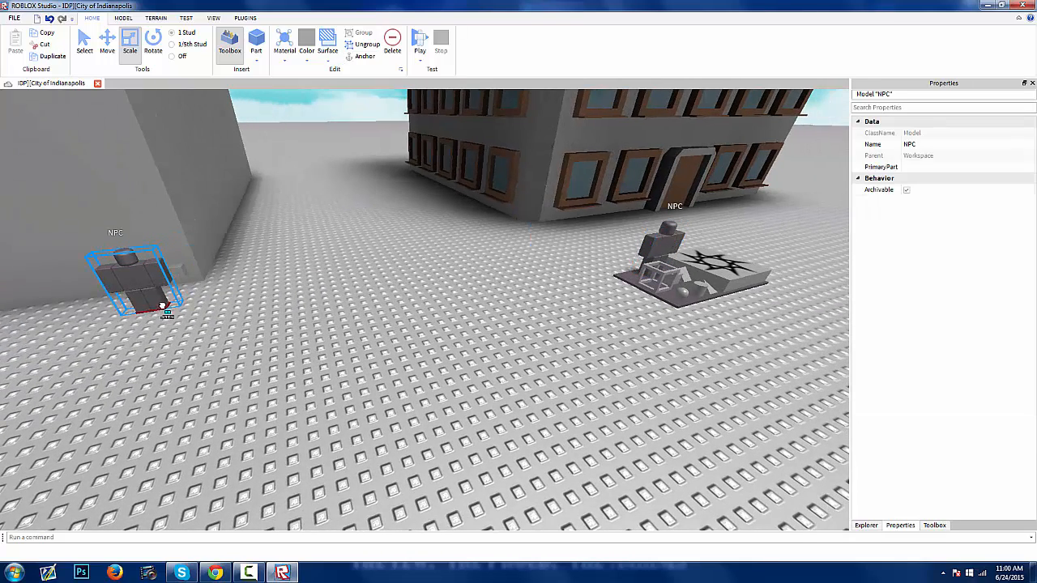
- Search the toolbox models for "NPC"
{"action": "left_click", "coordinate": [933, 525]}
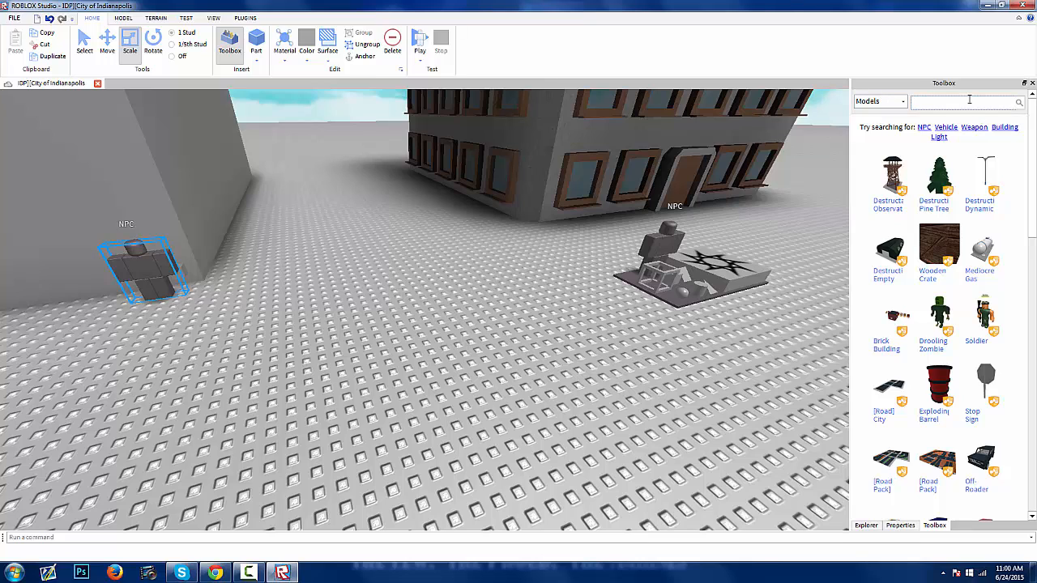
{"action": "key", "text": "Return"}
{"action": "left_click", "coordinate": [693, 312]}
{"action": "right_click_drag", "start_coordinate": [693, 312], "coordinate": [660, 283]}
{"action": "key", "text": "w"}
{"action": "key", "text": "a"}
- Bring up the lock options, try the Lock tool and return to the Select tool
{"action": "left_click", "coordinate": [119, 19]}
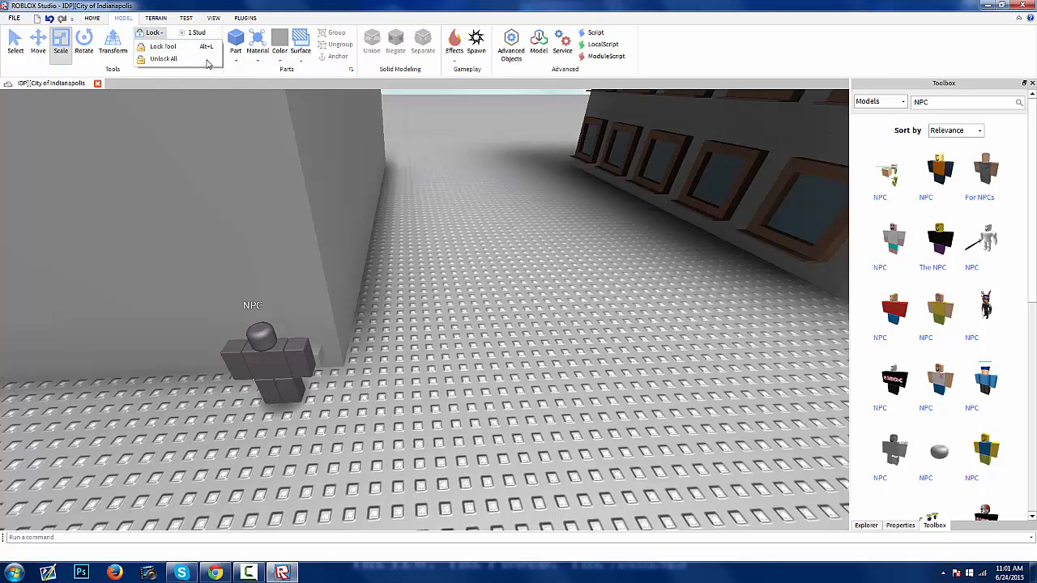
{"action": "left_click", "coordinate": [12, 42]}
{"action": "key", "text": "s"}
{"action": "right_click_drag", "start_coordinate": [636, 331], "coordinate": [527, 364]}
{"action": "left_click_drag", "start_coordinate": [554, 240], "coordinate": [528, 364]}
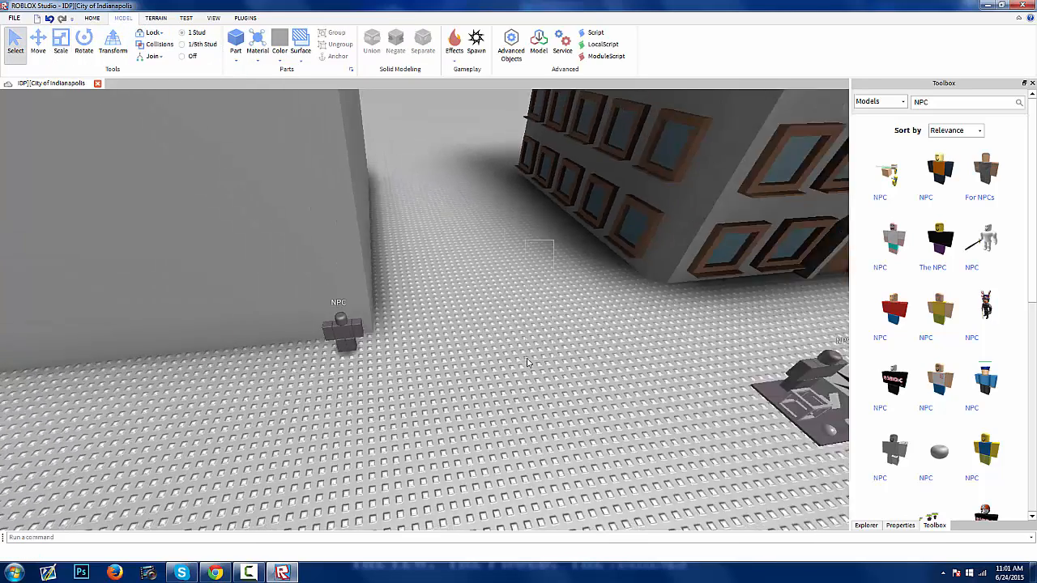
{"action": "right_click_drag", "start_coordinate": [527, 363], "coordinate": [527, 362]}
{"action": "left_click_drag", "start_coordinate": [527, 363], "coordinate": [527, 362]}
{"action": "right_click_drag", "start_coordinate": [527, 363], "coordinate": [598, 271]}
{"action": "left_click_drag", "start_coordinate": [527, 362], "coordinate": [313, 348]}
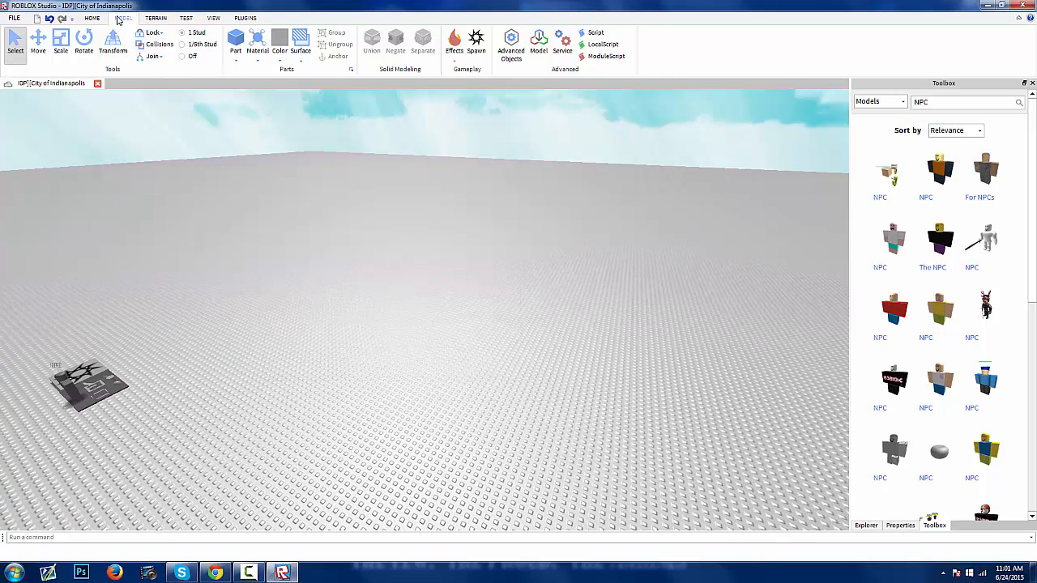
{"action": "left_click", "coordinate": [161, 47]}
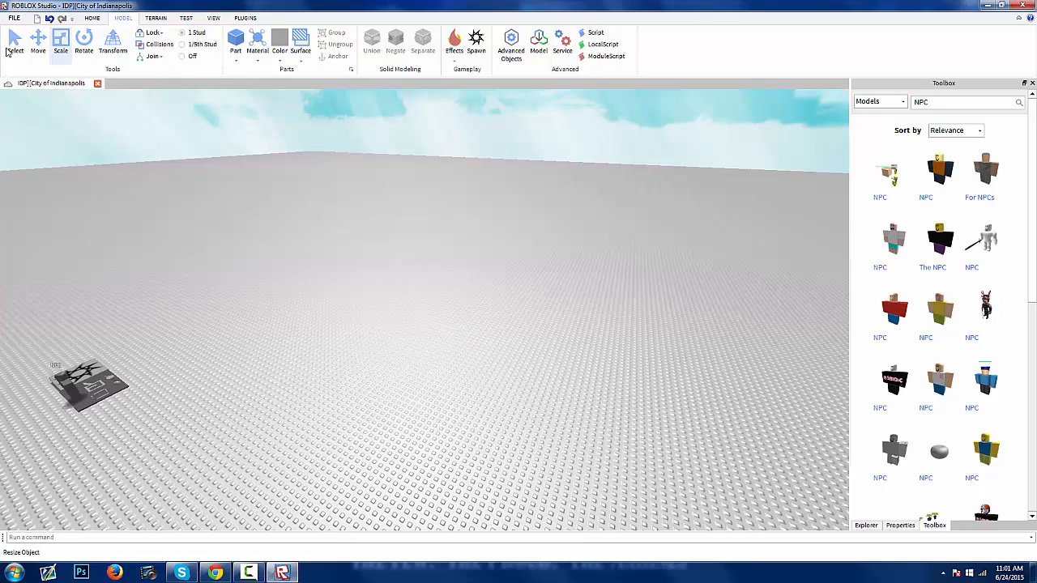
{"action": "right_click_drag", "start_coordinate": [643, 291], "coordinate": [640, 286]}
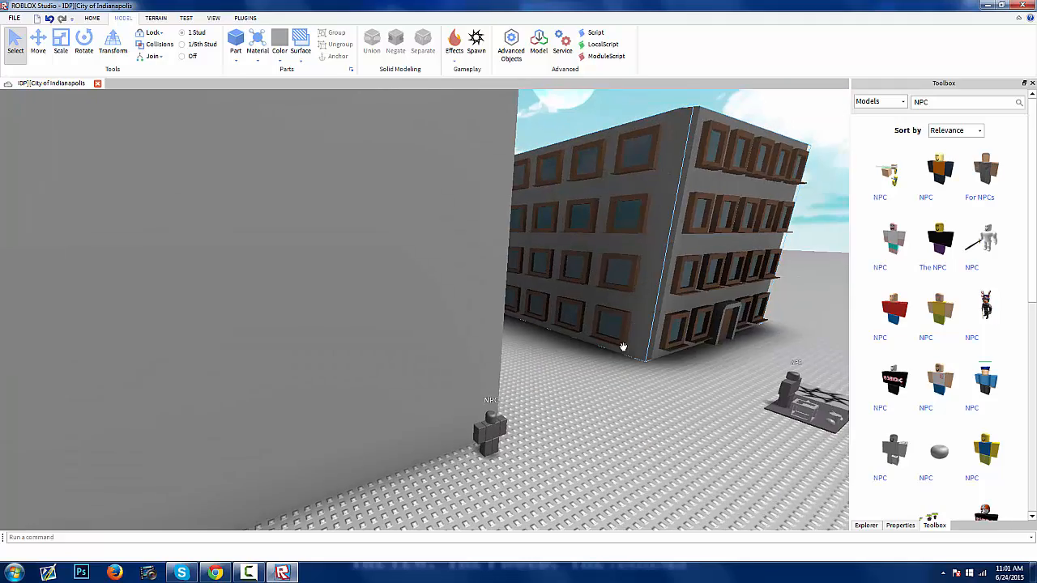
- Move an extra part in front of the large block's corner and delete it
{"action": "scroll", "coordinate": [625, 354], "scroll_direction": "down", "scroll_amount": 3}
{"action": "right_click_drag", "start_coordinate": [532, 387], "coordinate": [532, 389]}
{"action": "key", "text": "w"}
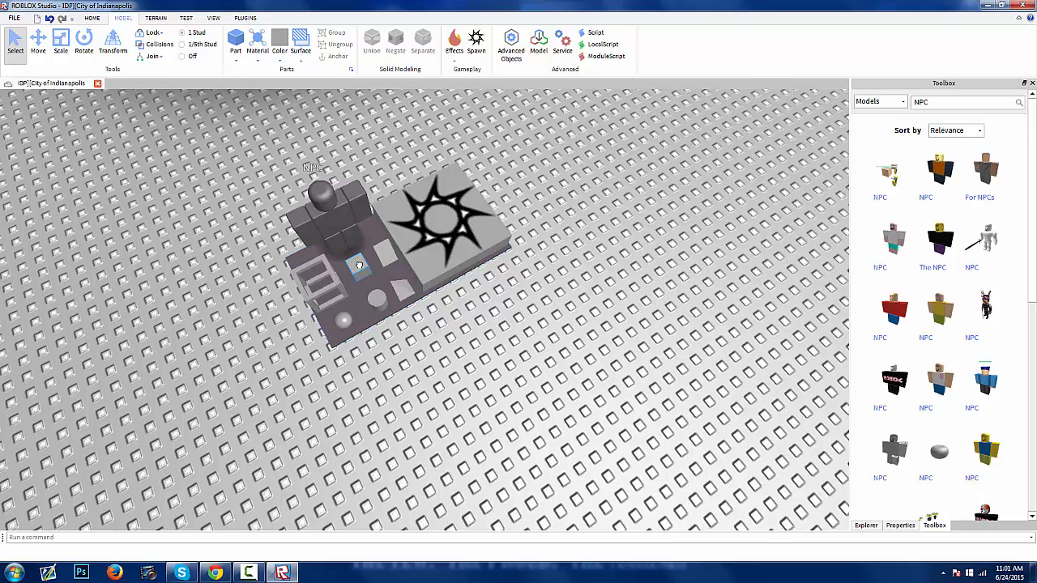
{"action": "right_click_drag", "start_coordinate": [342, 440], "coordinate": [393, 433]}
{"action": "key", "text": "w"}
{"action": "left_click_drag", "start_coordinate": [481, 295], "coordinate": [529, 450]}
{"action": "key", "text": "Delete"}
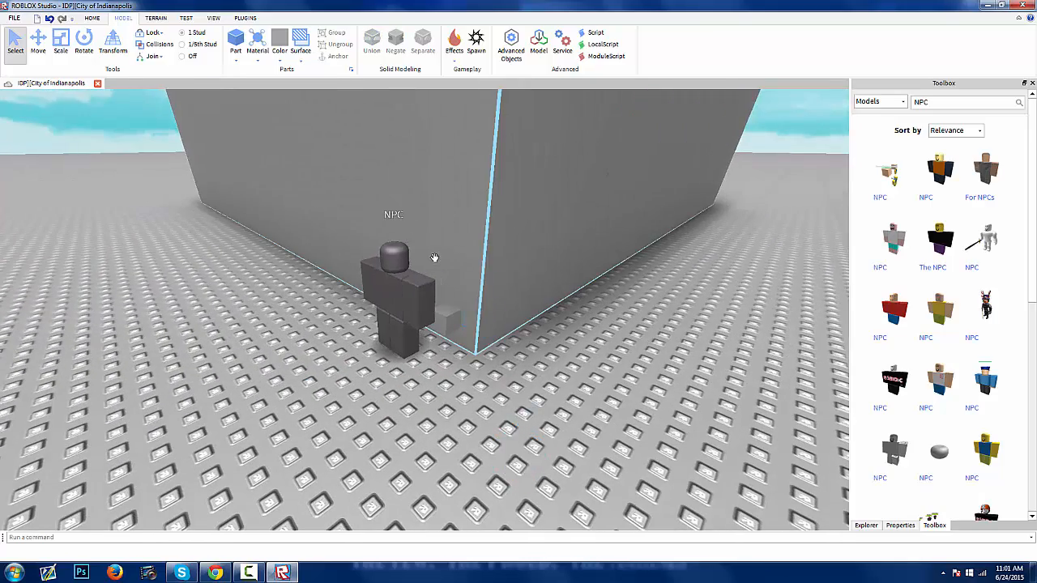
- Position the small block against the wall's lower corner and move the NPC just in front of it
{"action": "right_click_drag", "start_coordinate": [448, 323], "coordinate": [413, 335]}
{"action": "left_click", "coordinate": [410, 337]}
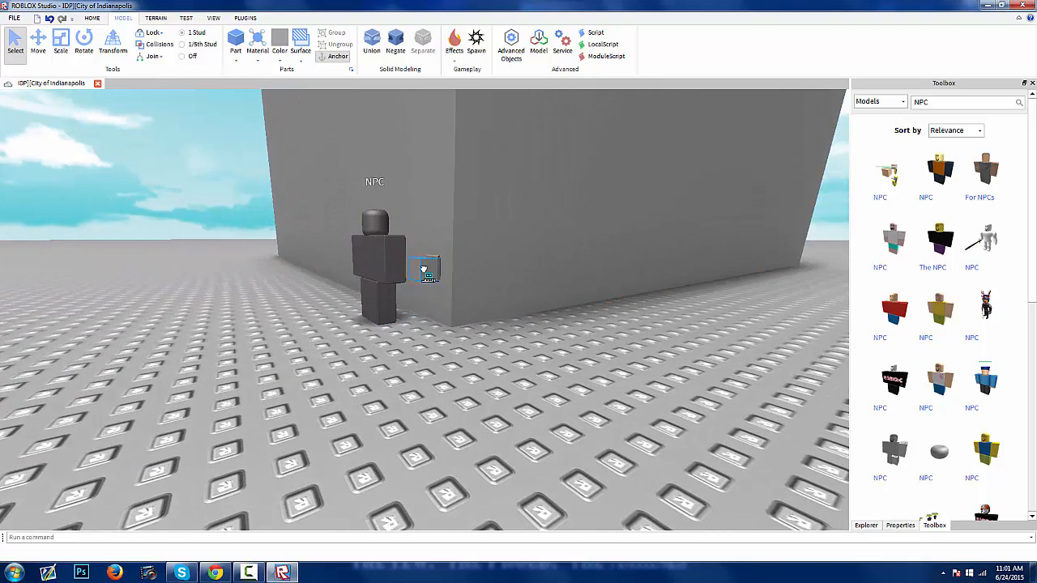
{"action": "right_click_drag", "start_coordinate": [423, 270], "coordinate": [423, 277]}
{"action": "left_click_drag", "start_coordinate": [387, 297], "coordinate": [401, 349]}
{"action": "right_click_drag", "start_coordinate": [401, 349], "coordinate": [402, 354]}
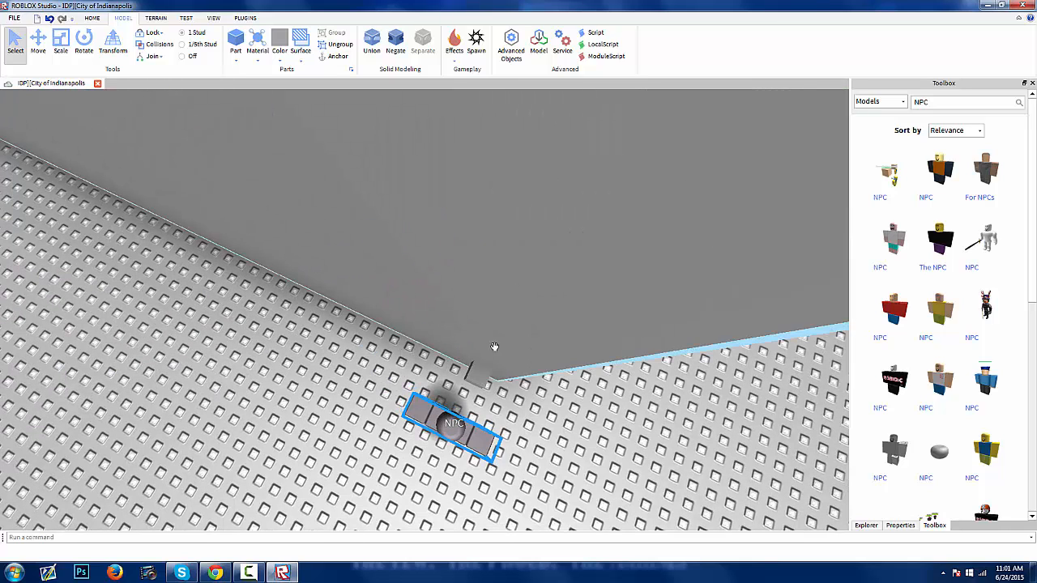
- Scale the small block along the base of the wall into a short strip starting at the corner
{"action": "left_click", "coordinate": [486, 381]}
{"action": "left_click", "coordinate": [58, 40]}
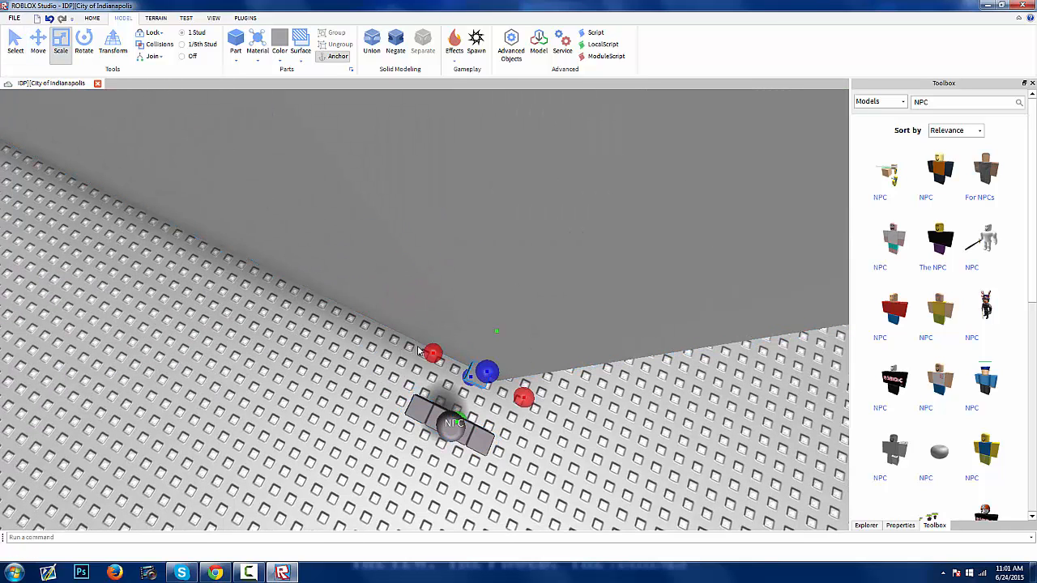
{"action": "left_click_drag", "start_coordinate": [421, 359], "coordinate": [344, 328]}
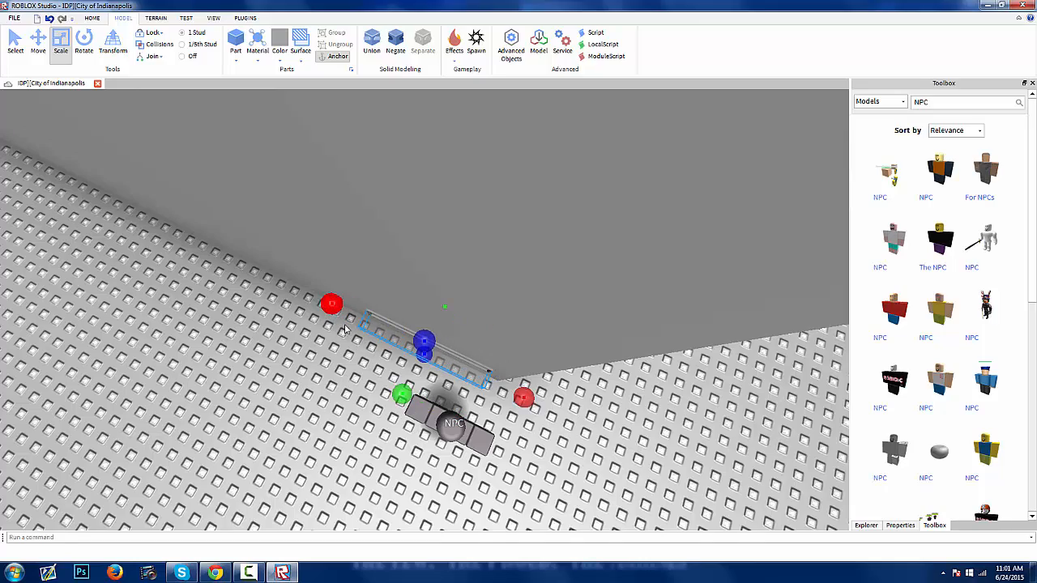
- Move the NPC along the wall, away from the corner strip, and clear the selection
{"action": "left_click_drag", "start_coordinate": [462, 429], "coordinate": [403, 391]}
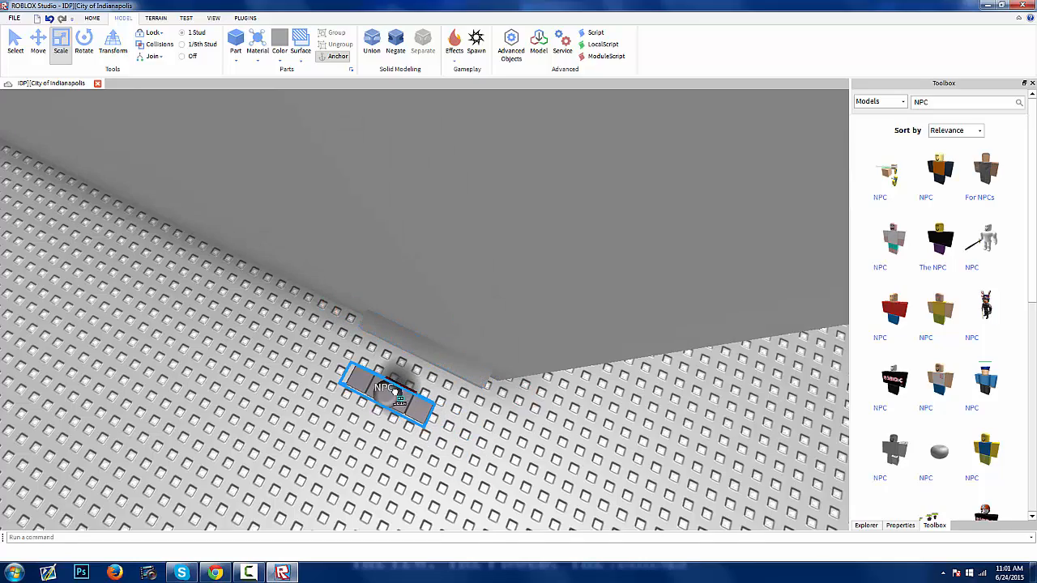
{"action": "right_click_drag", "start_coordinate": [394, 392], "coordinate": [395, 391]}
{"action": "left_click_drag", "start_coordinate": [394, 391], "coordinate": [201, 324]}
{"action": "left_click", "coordinate": [248, 329]}
- Give the large building block the Concrete material
{"action": "right_click_drag", "start_coordinate": [448, 301], "coordinate": [449, 304]}
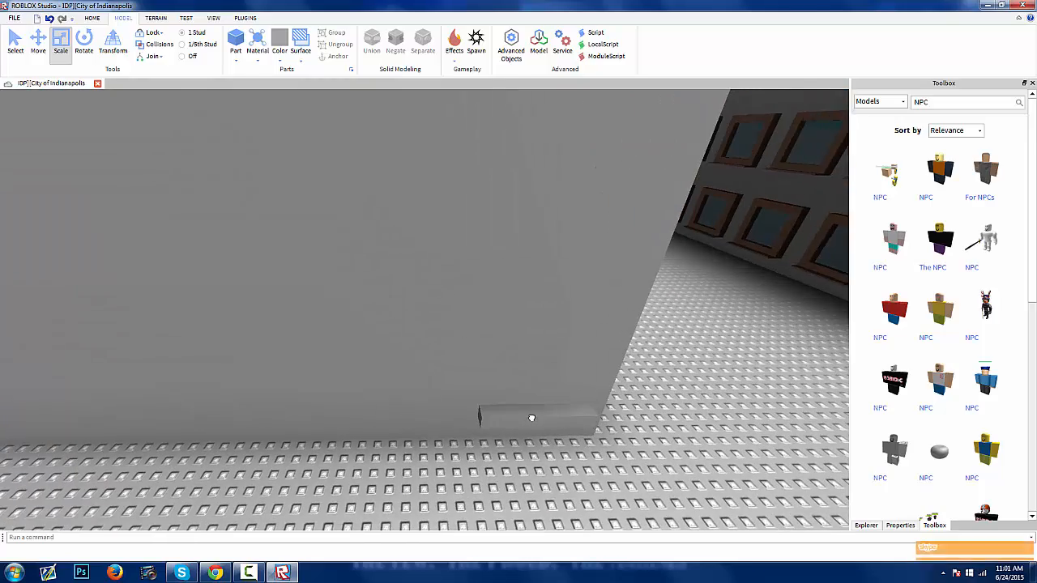
{"action": "left_click", "coordinate": [531, 418]}
{"action": "right_click_drag", "start_coordinate": [543, 280], "coordinate": [542, 282]}
{"action": "left_click", "coordinate": [429, 250]}
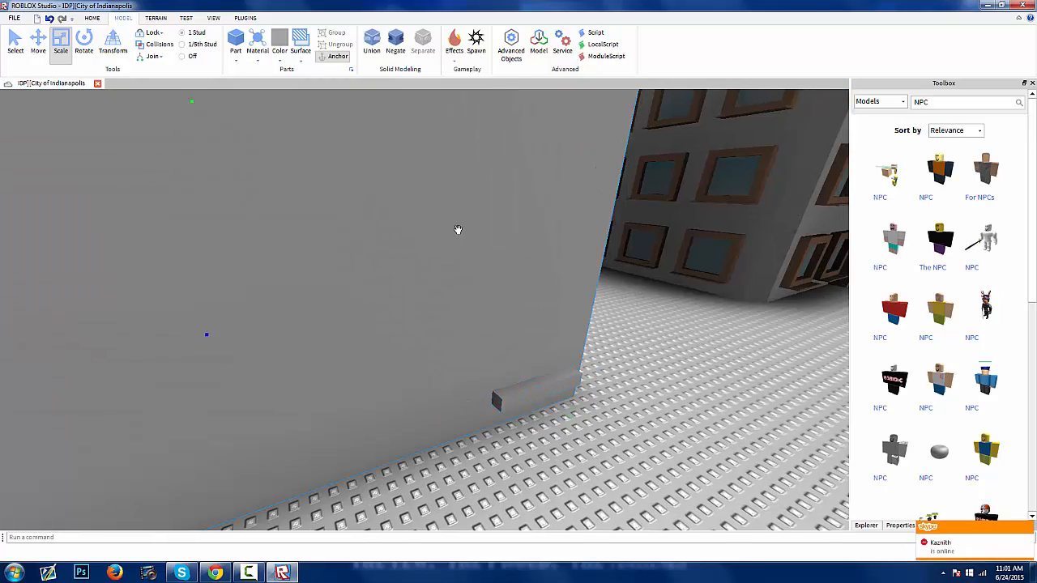
{"action": "right_click_drag", "start_coordinate": [458, 230], "coordinate": [458, 230]}
{"action": "scroll", "coordinate": [458, 230], "scroll_direction": "up", "scroll_amount": 3}
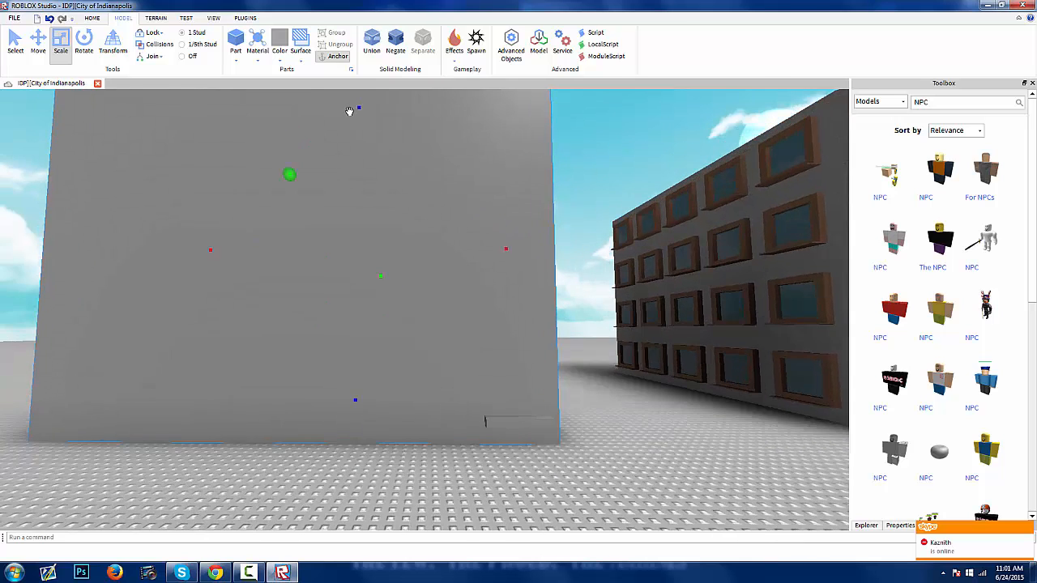
{"action": "left_click", "coordinate": [265, 64]}
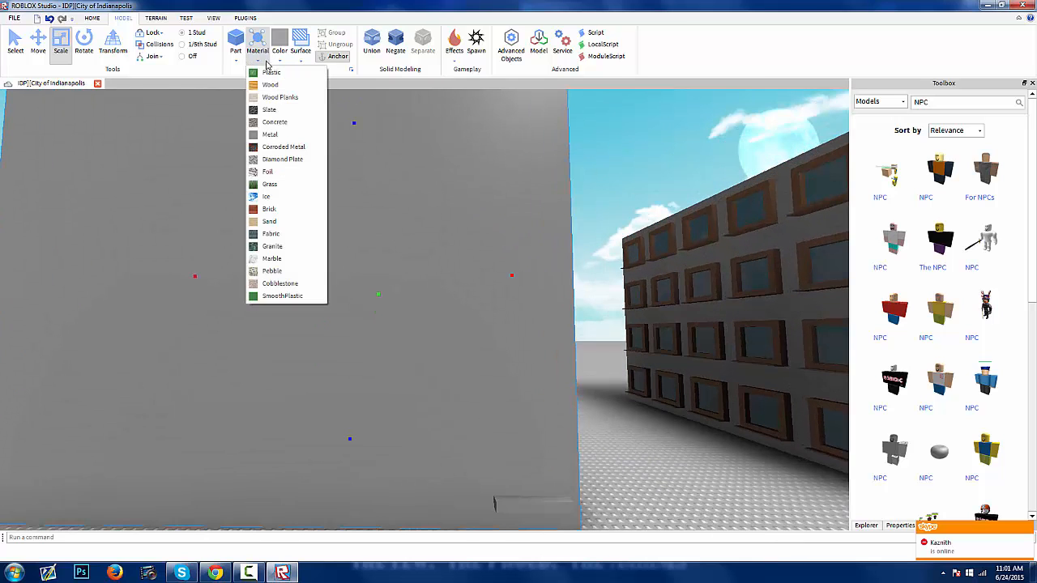
{"action": "left_click", "coordinate": [273, 123]}
- Color the large building block grey-blue and clear the selection
{"action": "scroll", "coordinate": [503, 313], "scroll_direction": "down", "scroll_amount": 5}
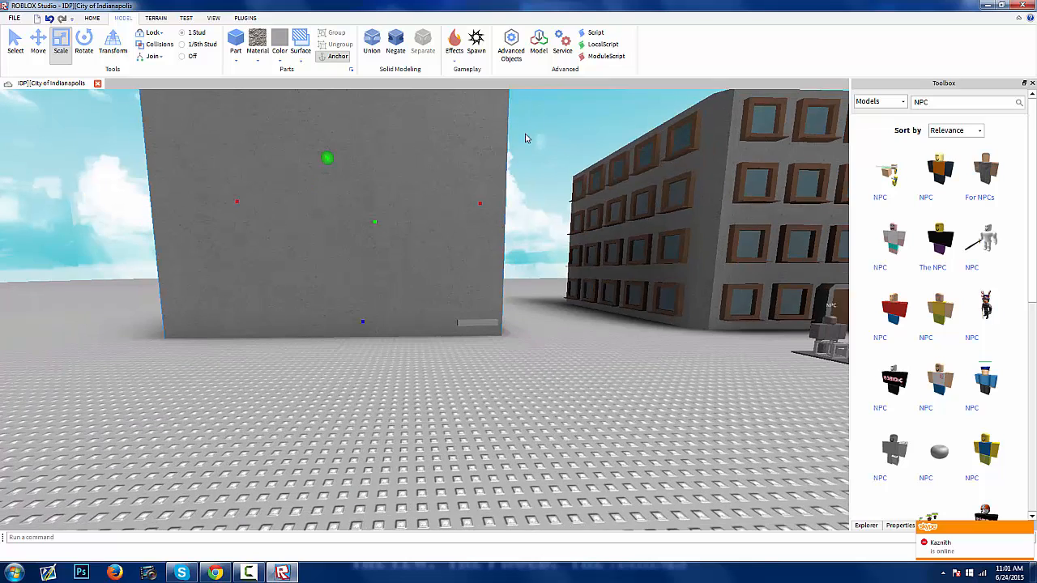
{"action": "left_click", "coordinate": [280, 61]}
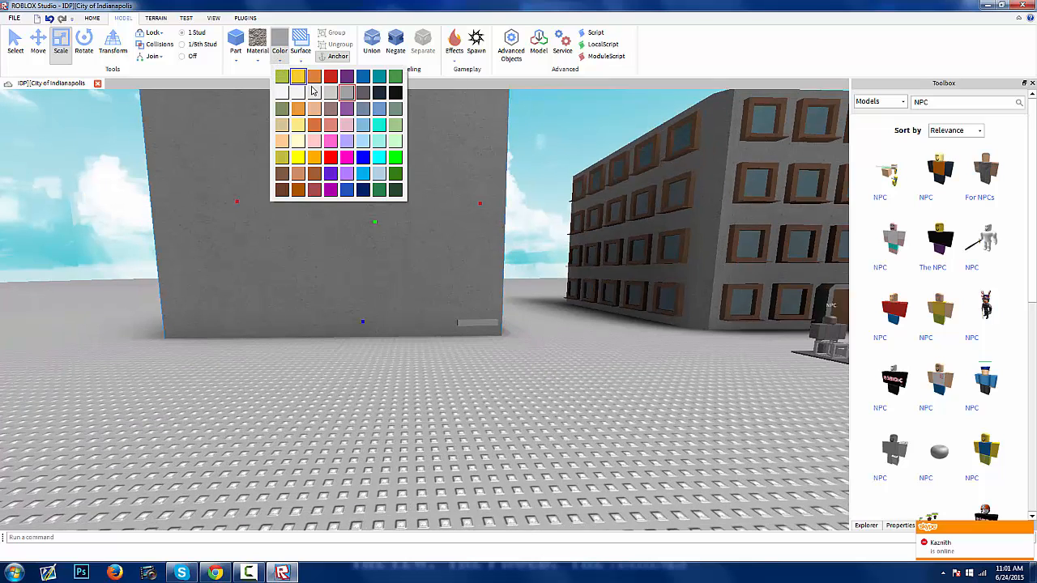
{"action": "left_click", "coordinate": [361, 109]}
{"action": "left_click", "coordinate": [598, 333]}
- Give the small strip at the wall's lower corner the Wood material and the Sand red color, matching the finished building's window frames
{"action": "key", "text": "w"}
{"action": "right_click_drag", "start_coordinate": [597, 334], "coordinate": [583, 333]}
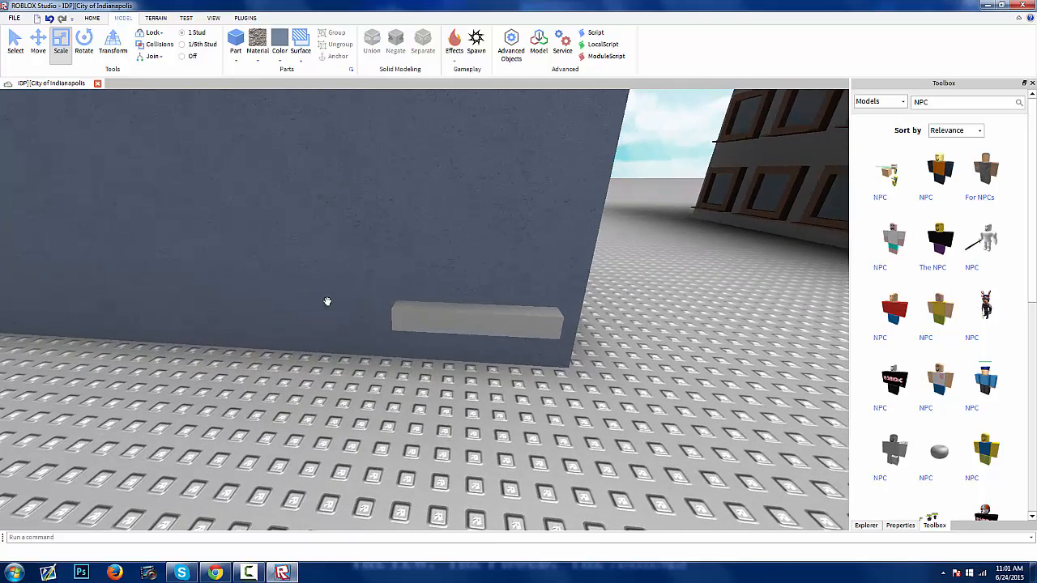
{"action": "left_click", "coordinate": [464, 317]}
{"action": "right_click_drag", "start_coordinate": [533, 256], "coordinate": [531, 254]}
{"action": "key", "text": "w"}
{"action": "key", "text": "s"}
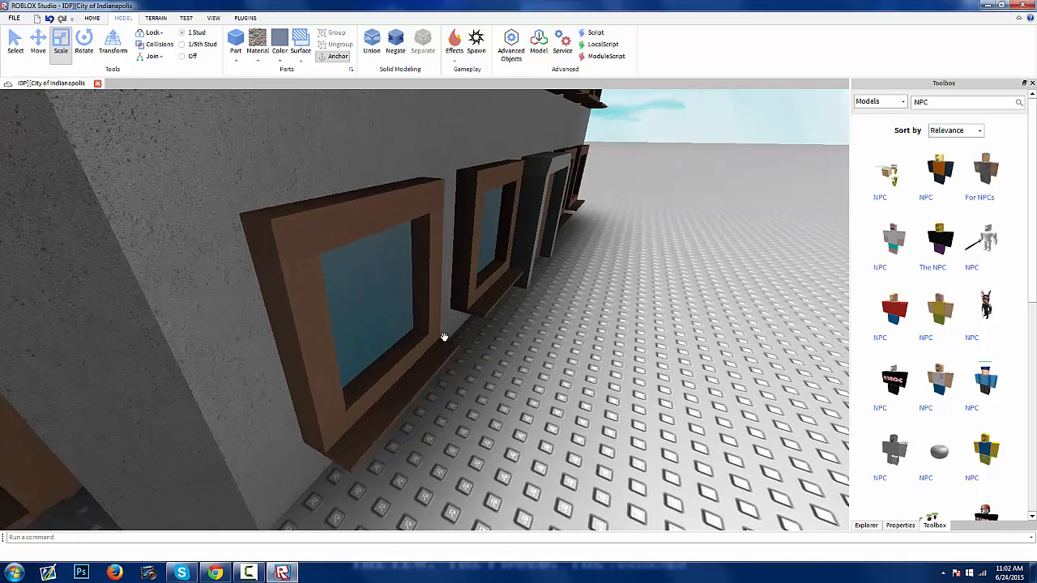
{"action": "key", "text": "s"}
{"action": "right_click_drag", "start_coordinate": [409, 321], "coordinate": [410, 323]}
{"action": "left_click", "coordinate": [257, 60]}
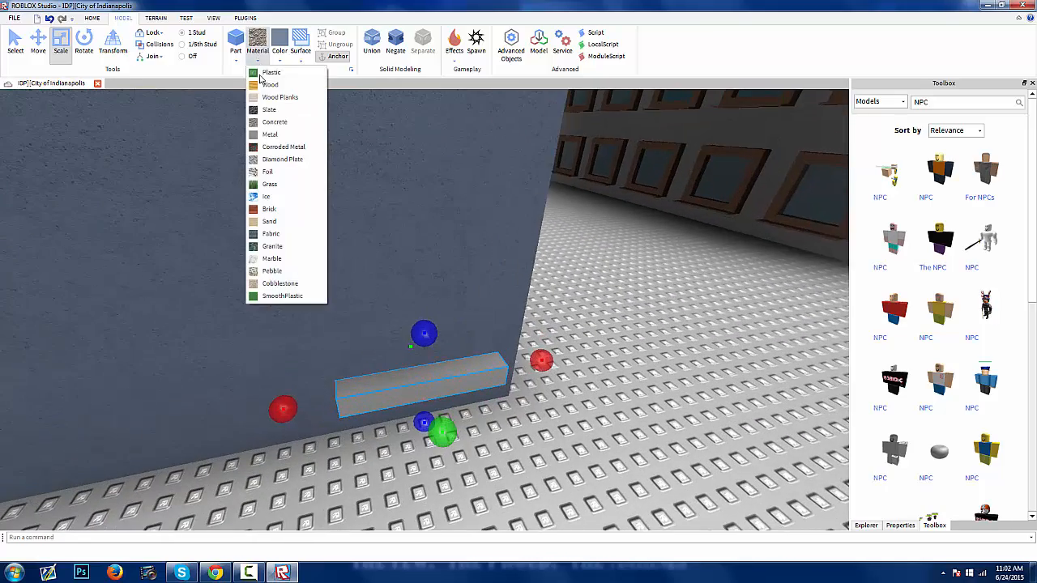
{"action": "left_click", "coordinate": [270, 84]}
{"action": "left_click", "coordinate": [278, 54]}
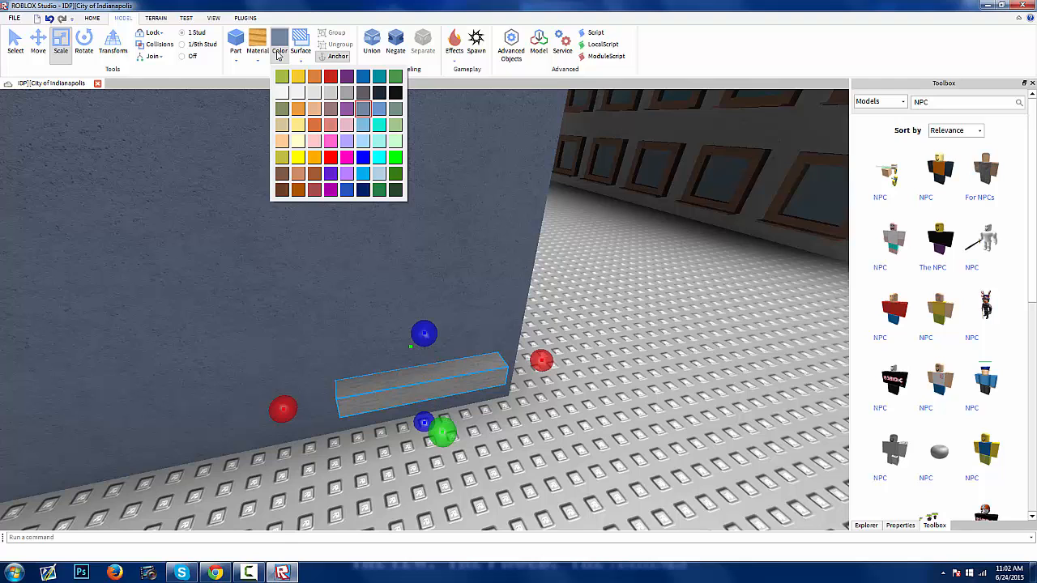
{"action": "left_click", "coordinate": [334, 111]}
- Duplicate the wooden strip and rescale the copy into a vertical post standing on the end nearest the wall's corner
{"action": "right_click_drag", "start_coordinate": [441, 344], "coordinate": [453, 349]}
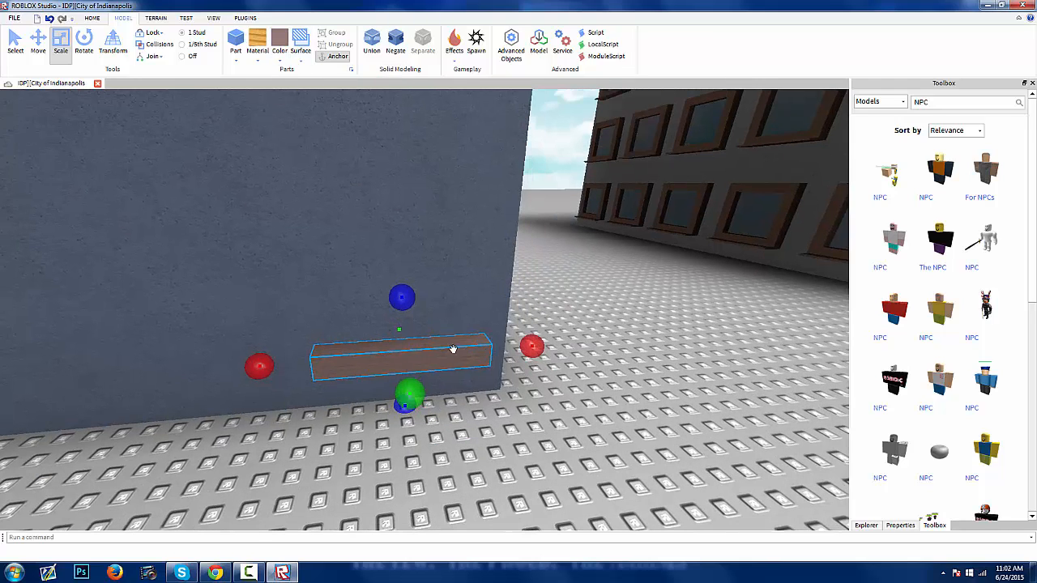
{"action": "key", "text": "ctrl+d"}
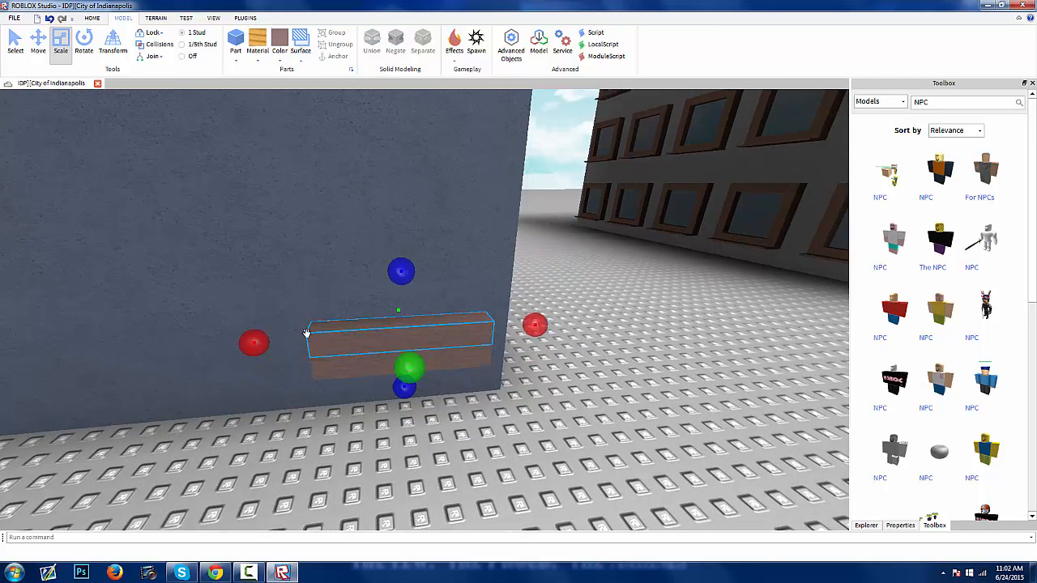
{"action": "left_click_drag", "start_coordinate": [254, 342], "coordinate": [407, 341]}
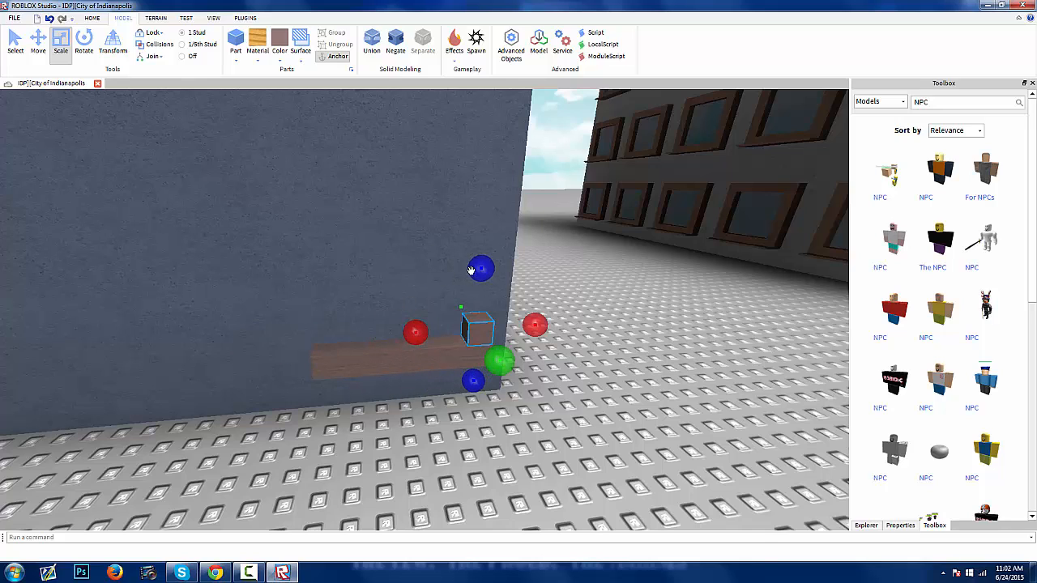
{"action": "left_click_drag", "start_coordinate": [471, 270], "coordinate": [487, 149]}
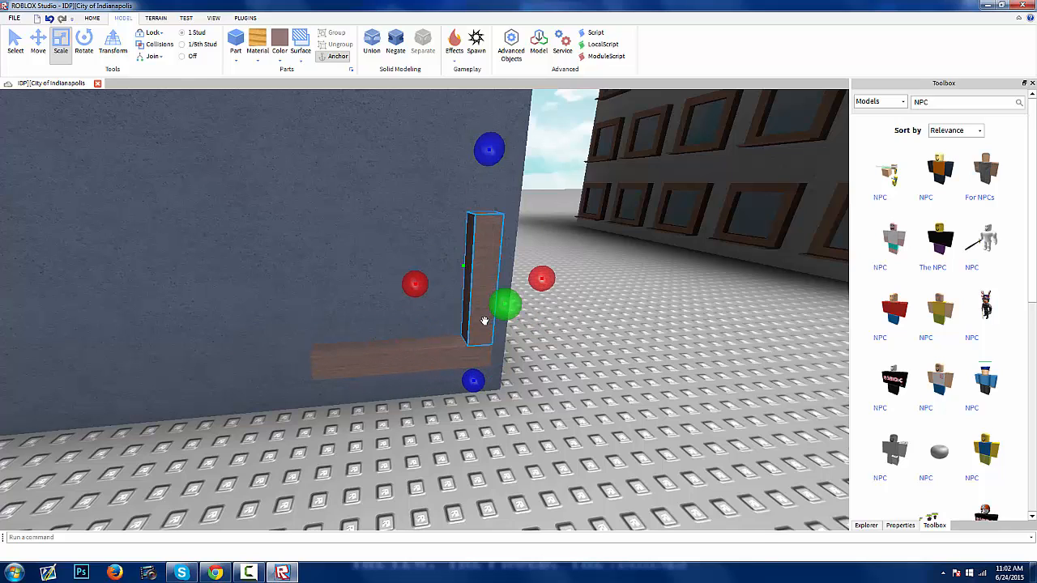
- Copy the post to the strip's other end and copy the bottom strip across both posts to close the window frame
{"action": "key", "text": "ctrl+d"}
{"action": "left_click_drag", "start_coordinate": [483, 321], "coordinate": [313, 215]}
{"action": "left_click", "coordinate": [397, 355]}
{"action": "key", "text": "ctrl+d"}
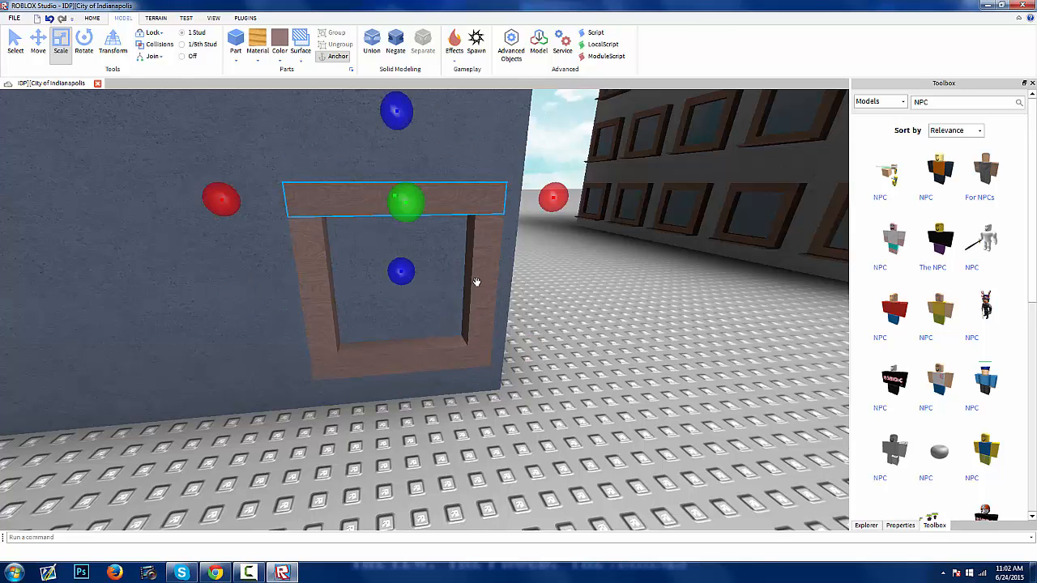
{"action": "left_click", "coordinate": [480, 303]}
{"action": "right_click_drag", "start_coordinate": [480, 303], "coordinate": [500, 322]}
{"action": "left_click", "coordinate": [499, 323], "text": "ctrl"}
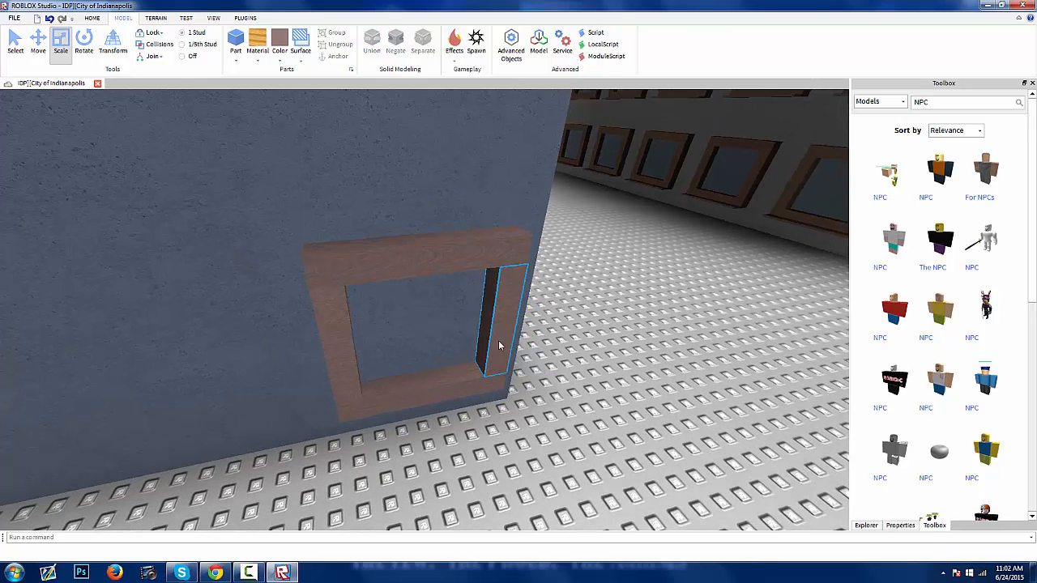
{"action": "left_click", "coordinate": [499, 346]}
{"action": "left_click_drag", "start_coordinate": [418, 318], "coordinate": [299, 335]}
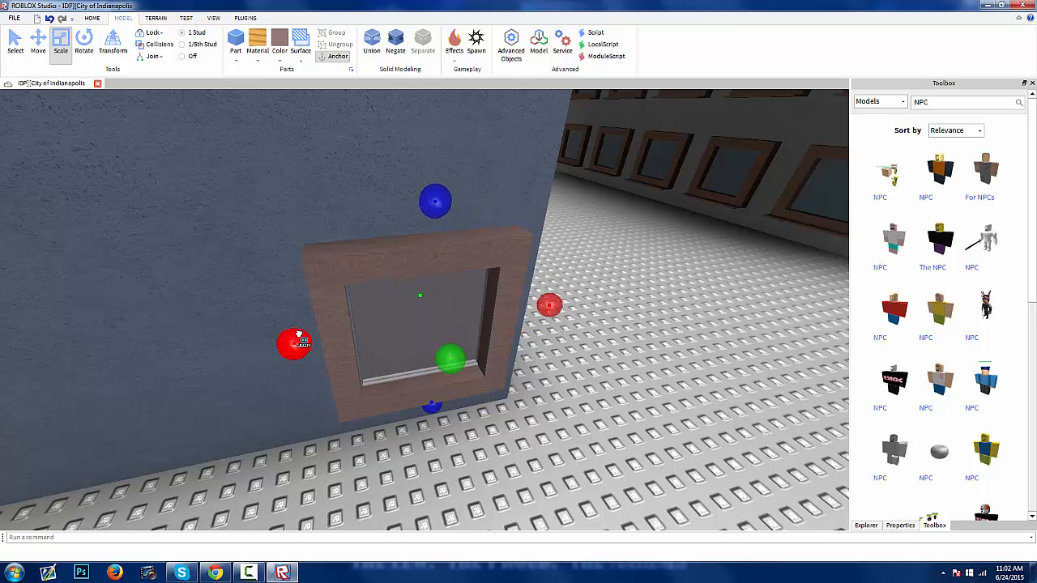
{"action": "mouse_move", "coordinate": [548, 310]}
{"action": "left_mouse_down"}
{"action": "mouse_move", "coordinate": [535, 318]}
{"action": "mouse_move", "coordinate": [555, 314]}
{"action": "left_mouse_up"}
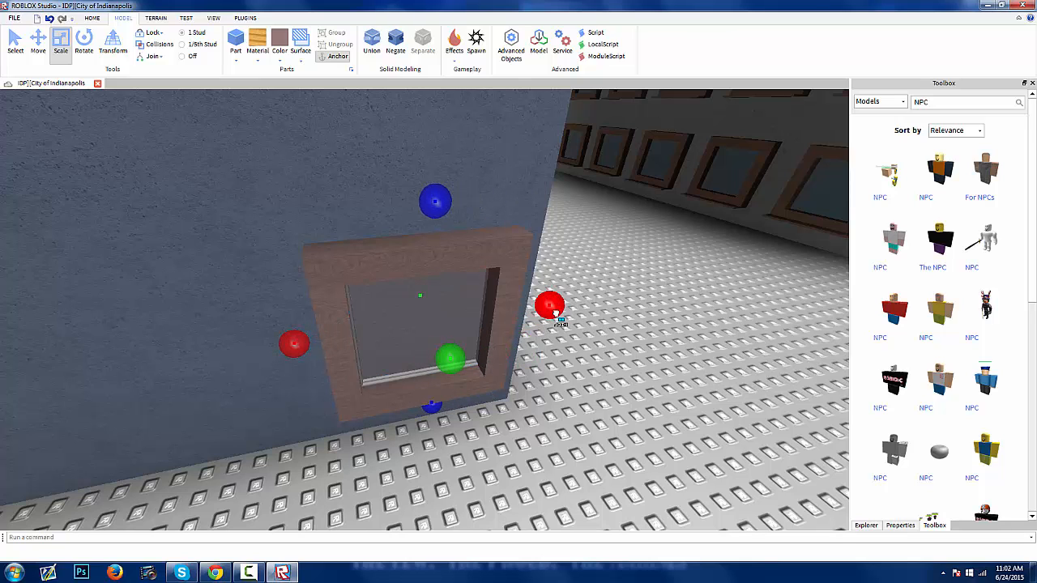
{"action": "key", "text": "Delete"}
- Duplicate the frame's bottom bar, flatten the copy to 0.2 thick and shift it outward from the wall as a window sill
{"action": "right_click_drag", "start_coordinate": [410, 341], "coordinate": [392, 308]}
{"action": "left_click", "coordinate": [405, 327]}
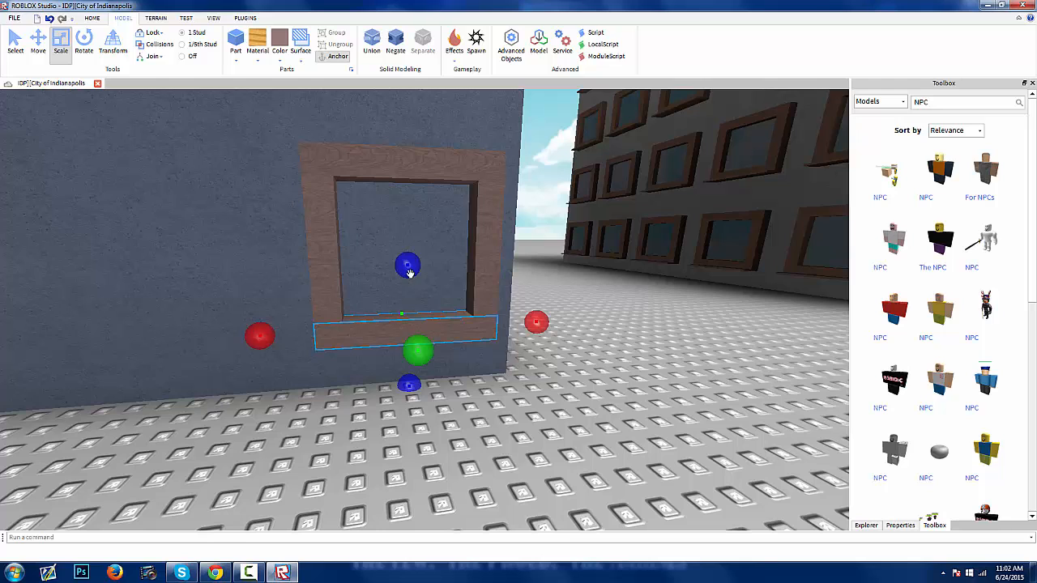
{"action": "left_click_drag", "start_coordinate": [410, 274], "coordinate": [411, 297]}
{"action": "right_click_drag", "start_coordinate": [413, 299], "coordinate": [425, 316]}
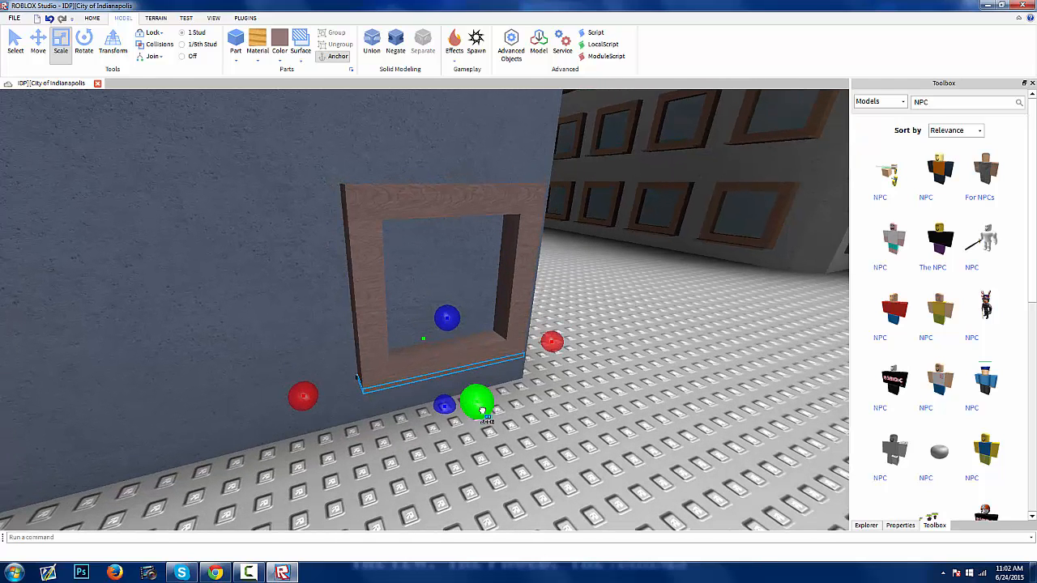
{"action": "left_click_drag", "start_coordinate": [482, 411], "coordinate": [433, 354]}
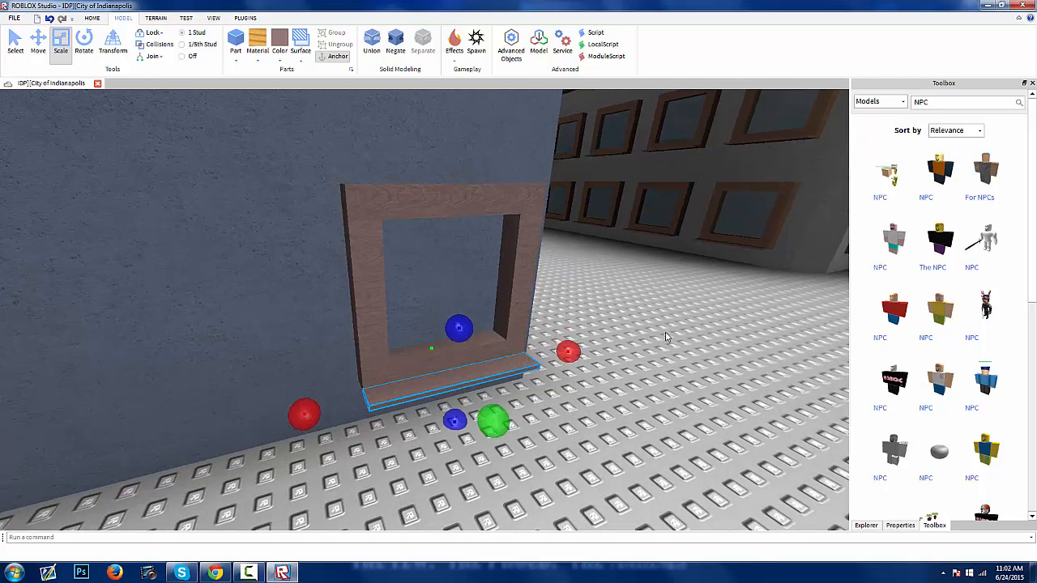
- Examine the window sill's FormFactor setting in its properties
{"action": "left_click", "coordinate": [666, 337]}
{"action": "left_click", "coordinate": [446, 356]}
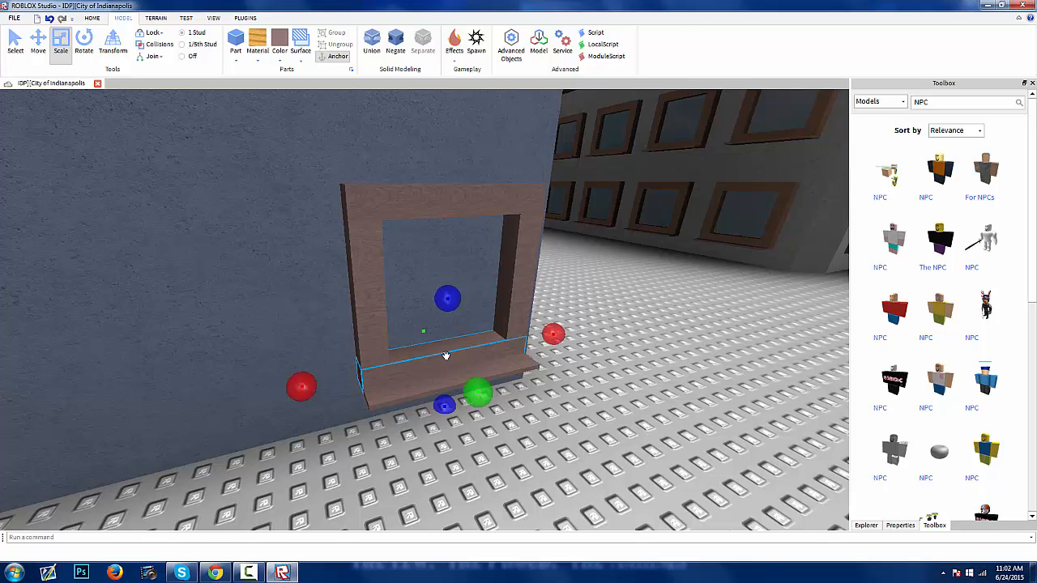
{"action": "right_click_drag", "start_coordinate": [445, 356], "coordinate": [489, 298]}
{"action": "left_click", "coordinate": [431, 363]}
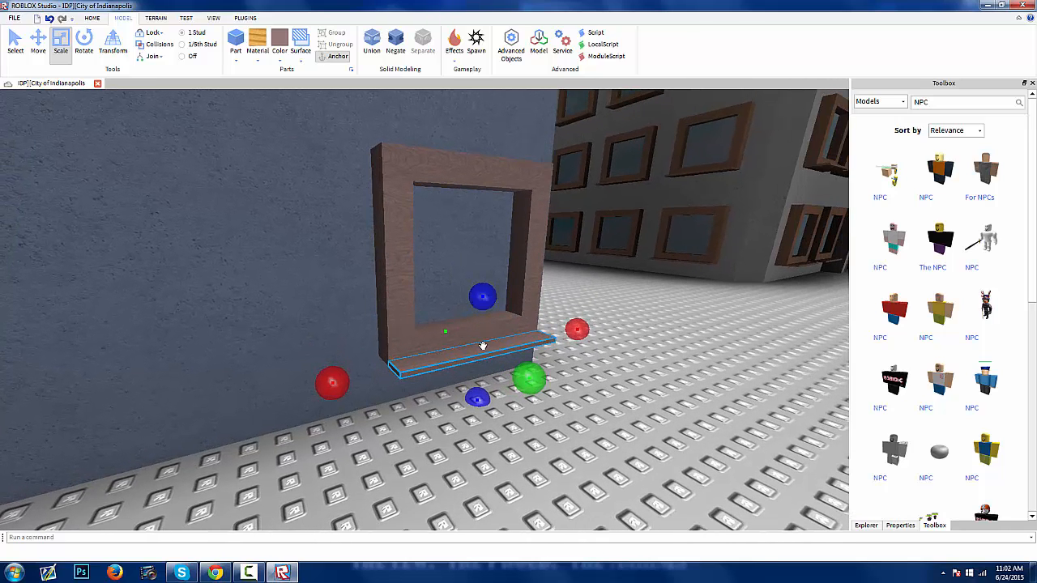
{"action": "left_click", "coordinate": [899, 526]}
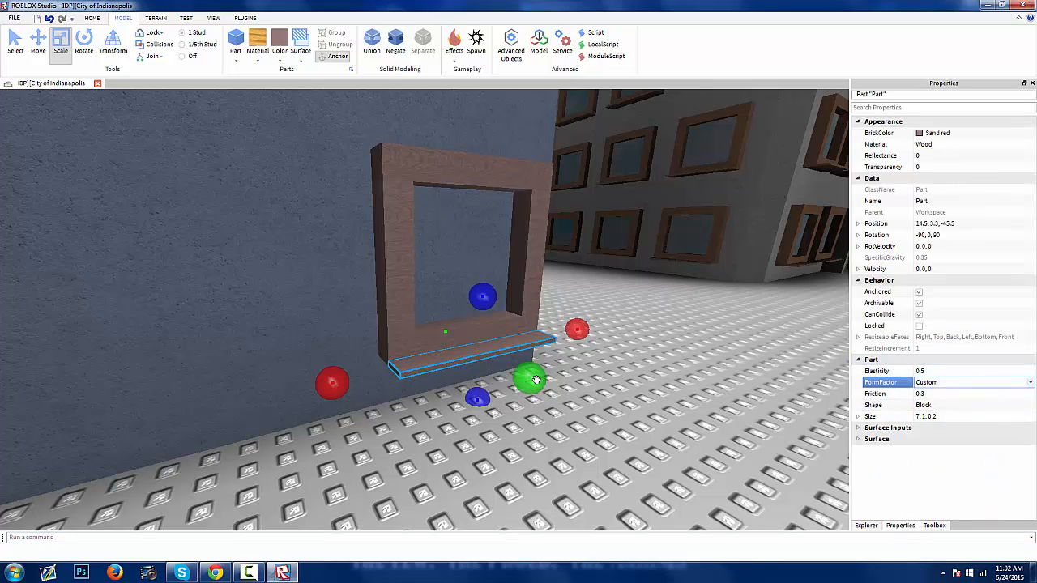
{"action": "left_click_drag", "start_coordinate": [536, 379], "coordinate": [536, 381]}
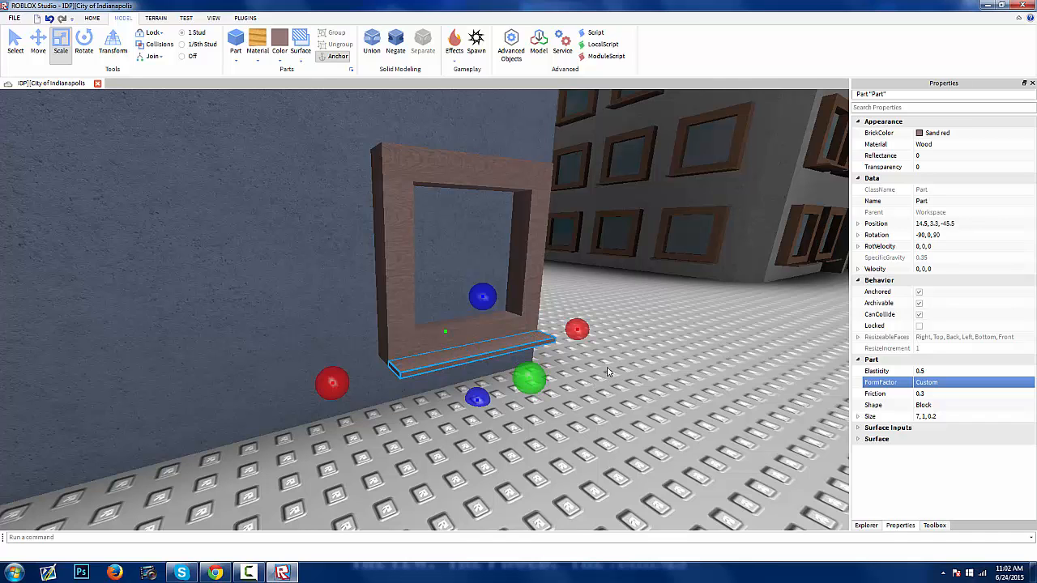
{"action": "left_click", "coordinate": [709, 367]}
- Duplicate the frame's side post nearest the corner and reshape the copy into a 5 × 0.2 × 5 pane filling the frame
{"action": "right_click_drag", "start_coordinate": [533, 388], "coordinate": [510, 381]}
{"action": "left_click", "coordinate": [541, 299]}
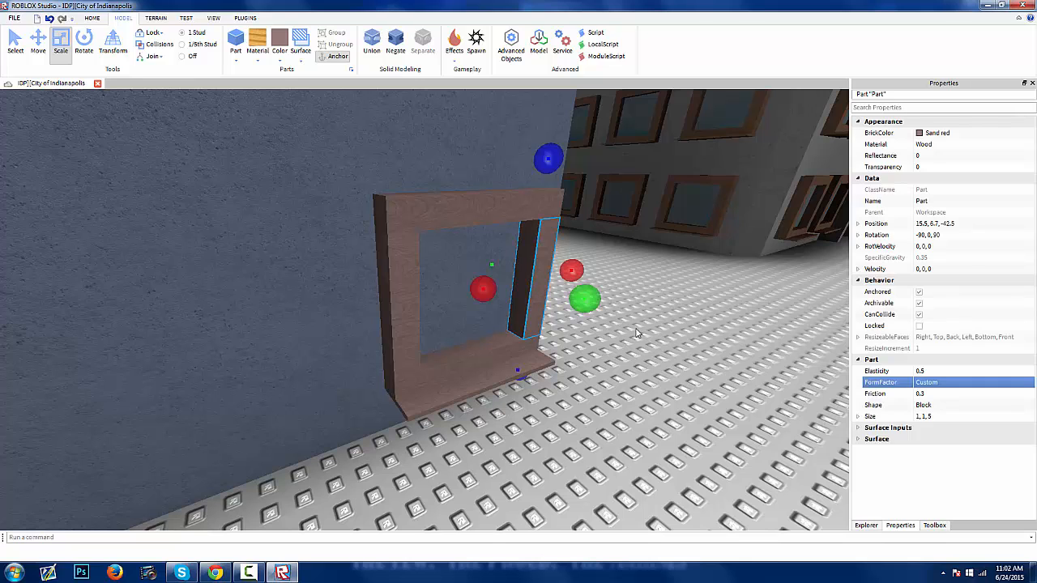
{"action": "right_click_drag", "start_coordinate": [613, 296], "coordinate": [613, 296]}
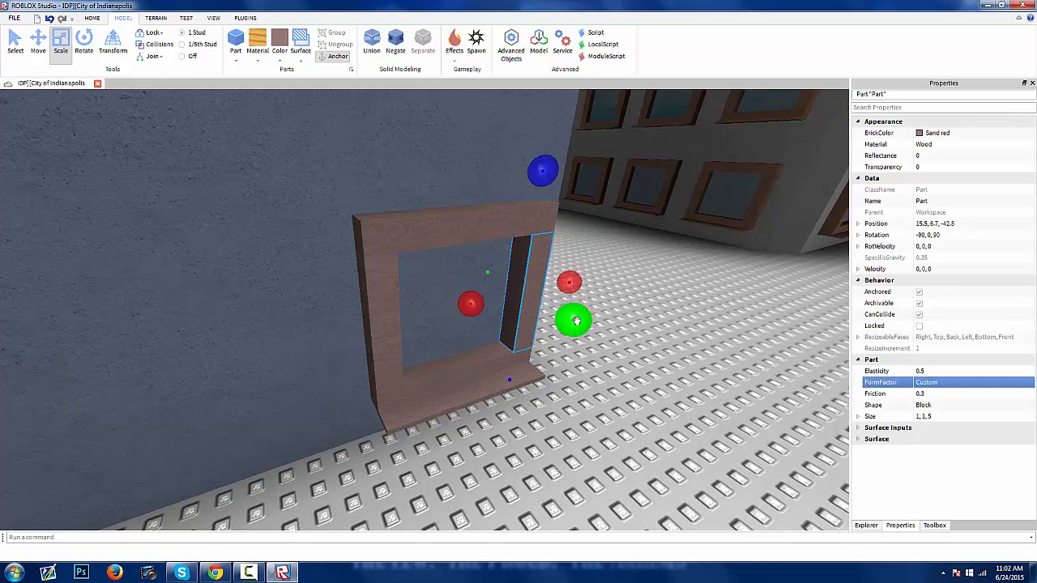
{"action": "left_click_drag", "start_coordinate": [575, 321], "coordinate": [554, 308]}
{"action": "left_click_drag", "start_coordinate": [352, 324], "coordinate": [310, 327]}
{"action": "key", "text": "d"}
{"action": "right_click_drag", "start_coordinate": [310, 326], "coordinate": [308, 326]}
{"action": "left_click_drag", "start_coordinate": [516, 302], "coordinate": [491, 307]}
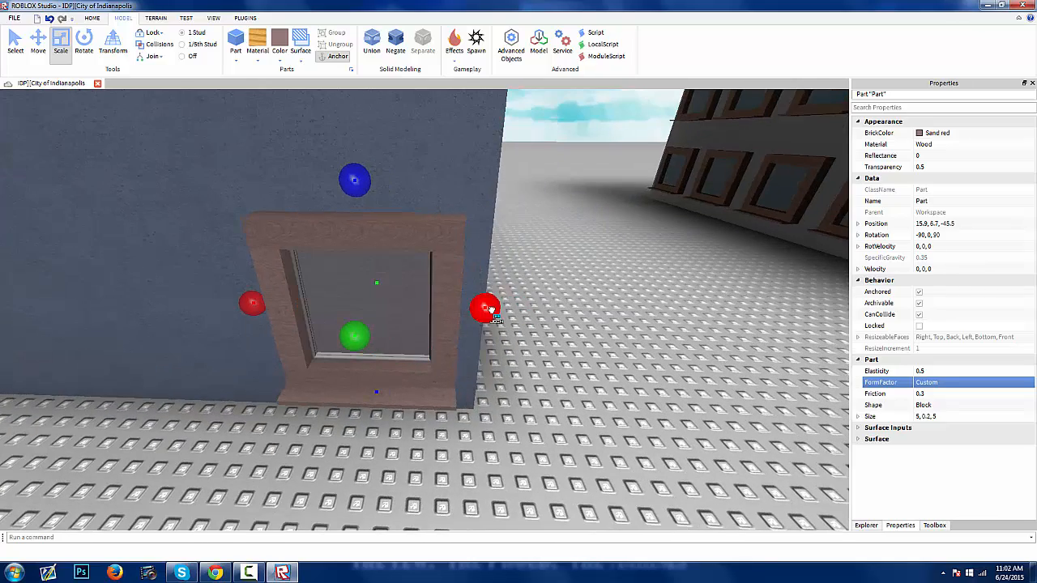
{"action": "right_click_drag", "start_coordinate": [491, 307], "coordinate": [491, 308]}
{"action": "right_click_drag", "start_coordinate": [435, 195], "coordinate": [440, 222]}
- Set the window pane's BrickColor to Black and its material to SmoothPlastic
{"action": "left_click", "coordinate": [923, 133]}
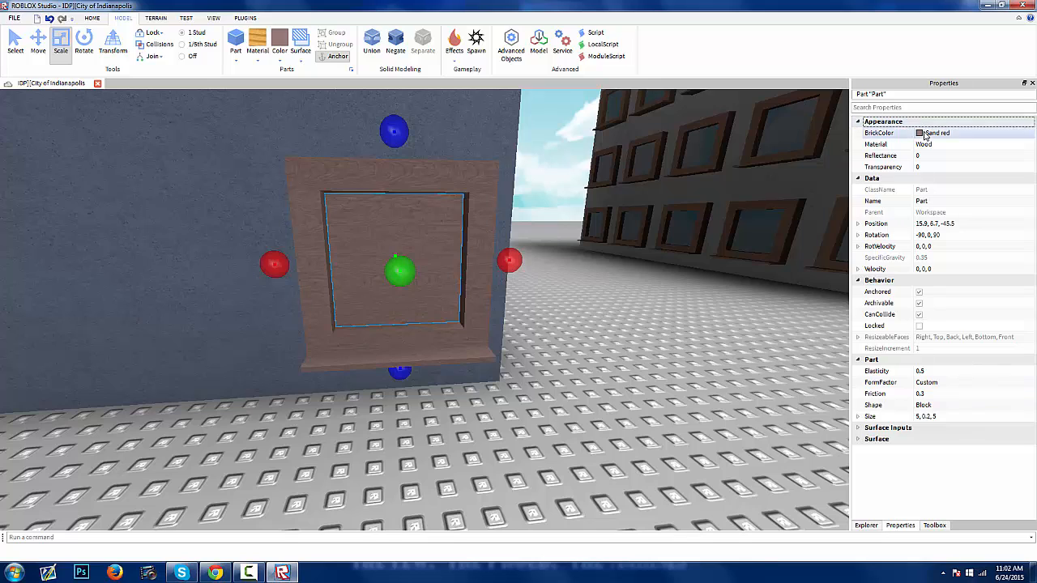
{"action": "left_click", "coordinate": [928, 136]}
{"action": "left_click", "coordinate": [962, 180]}
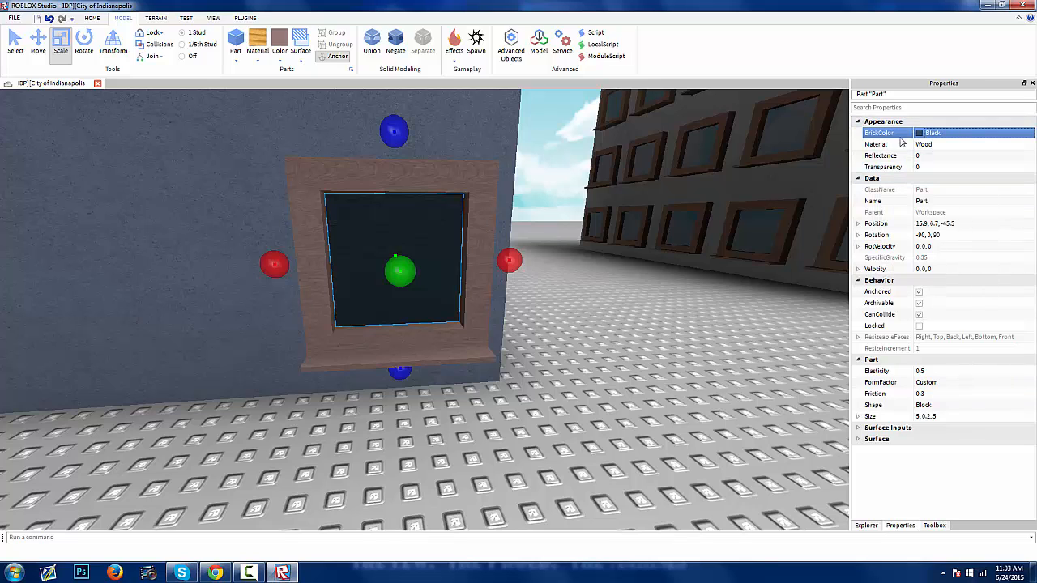
{"action": "left_click", "coordinate": [939, 146]}
{"action": "left_click", "coordinate": [942, 149]}
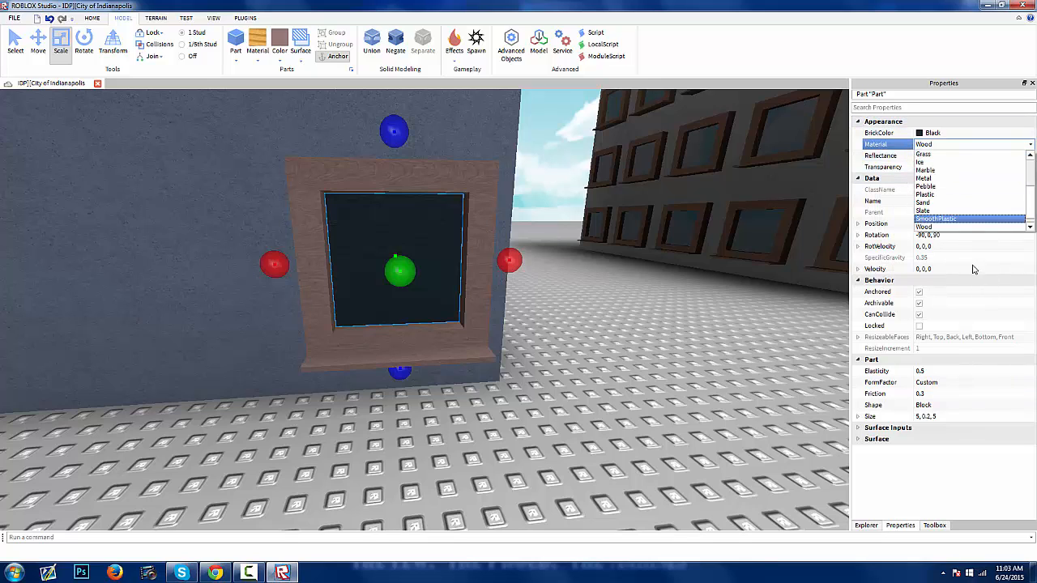
{"action": "left_click", "coordinate": [972, 225]}
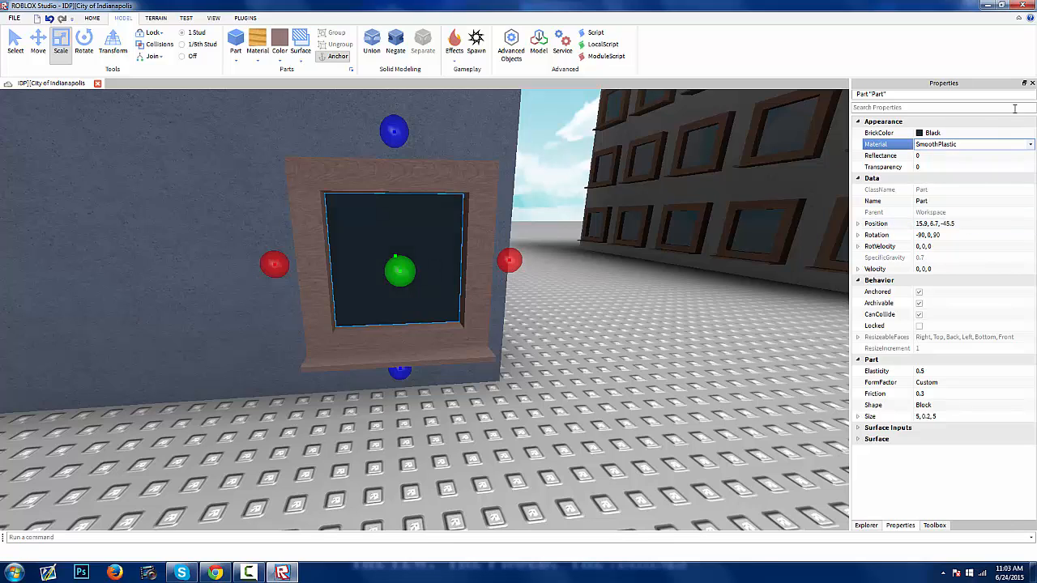
- Set the window pane's reflectance to .45 and clear the selection
{"action": "left_click", "coordinate": [962, 156]}
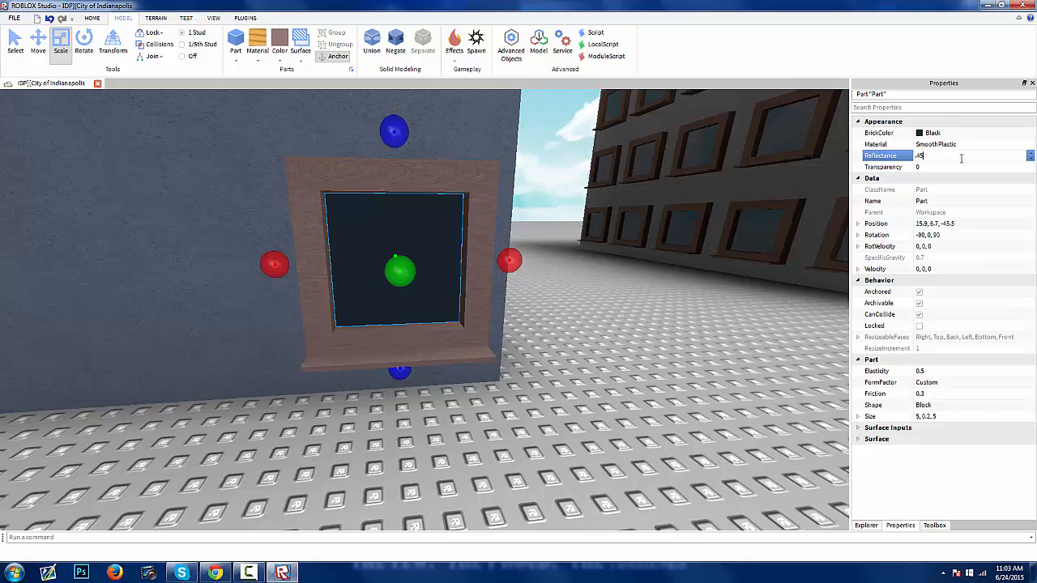
{"action": "key", "text": "Return"}
{"action": "left_click", "coordinate": [580, 424]}
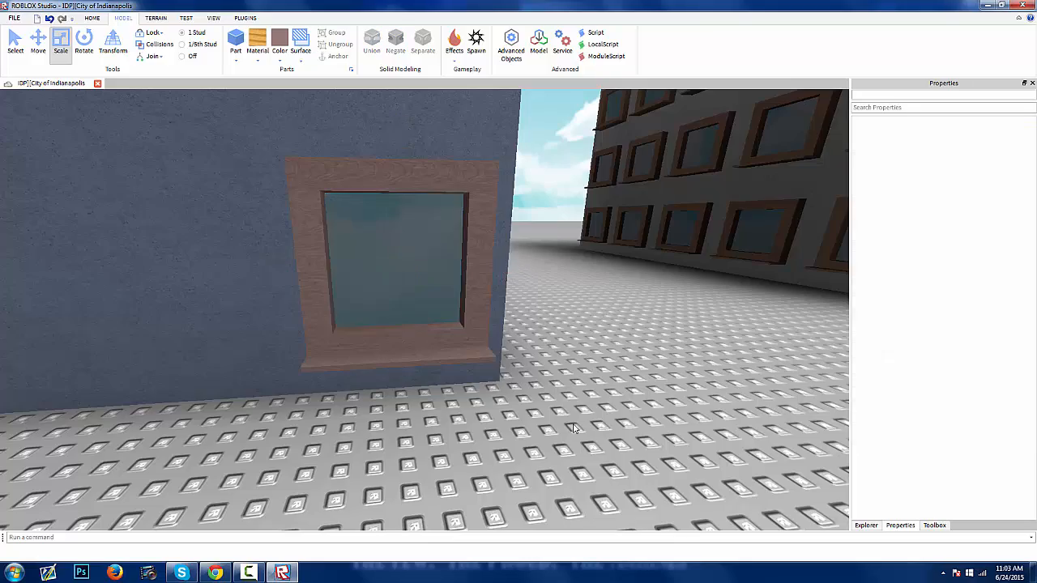
{"action": "scroll", "coordinate": [579, 426], "scroll_direction": "down", "scroll_amount": 4}
{"action": "right_click_drag", "start_coordinate": [579, 427], "coordinate": [570, 428]}
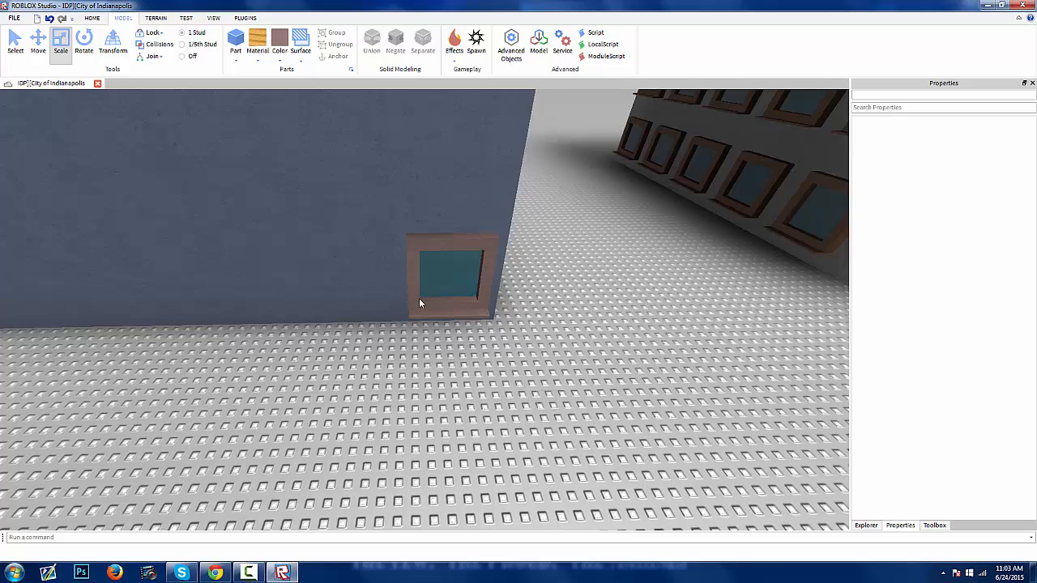
- Try to union all six window parts, including the glass pane, into a single object
{"action": "left_click_drag", "start_coordinate": [517, 324], "coordinate": [372, 201]}
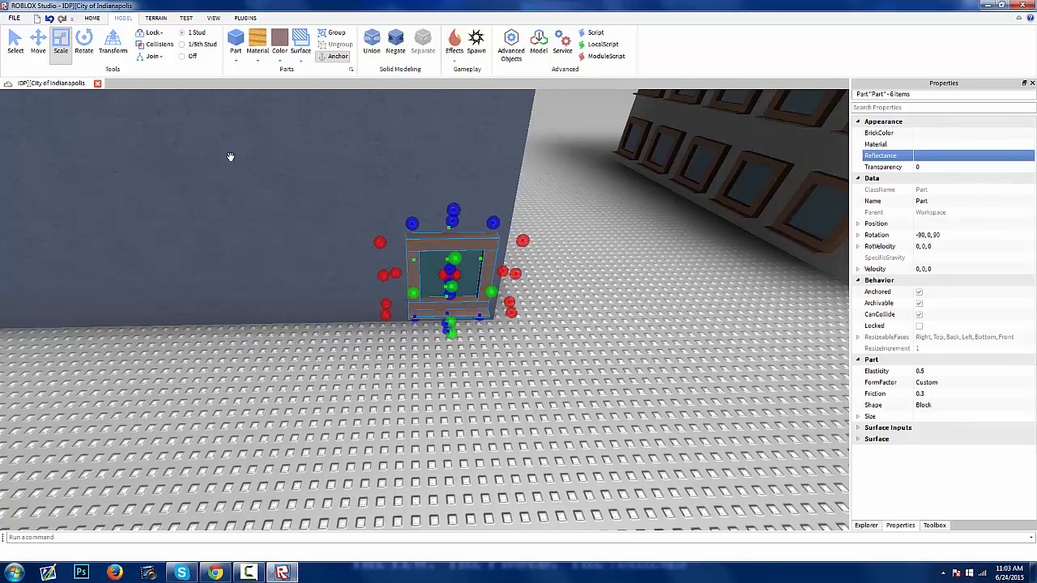
{"action": "left_click", "coordinate": [15, 41]}
{"action": "left_click", "coordinate": [372, 39]}
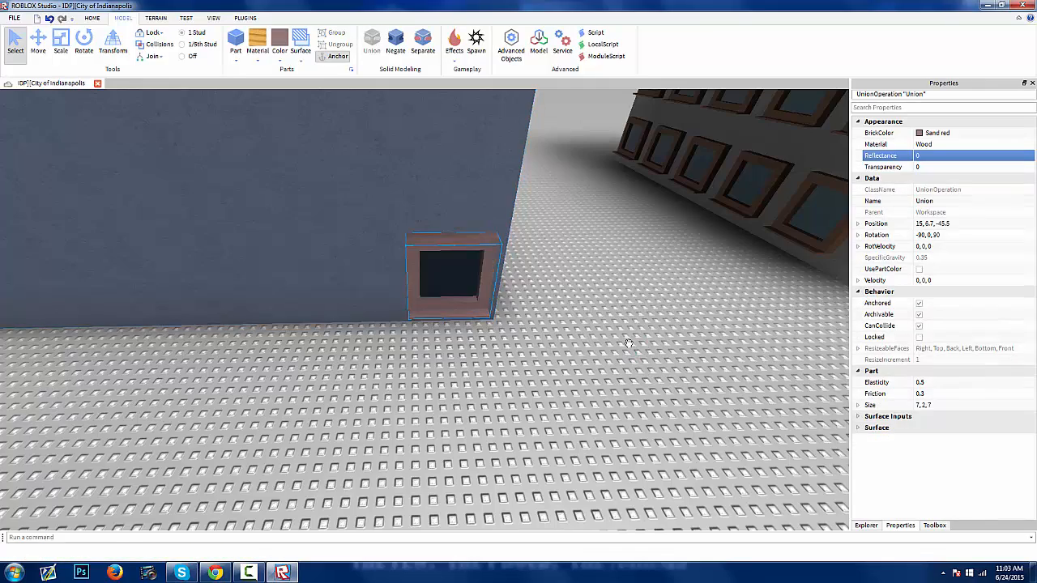
{"action": "right_click_drag", "start_coordinate": [629, 343], "coordinate": [625, 342]}
{"action": "key", "text": "ctrl+z"}
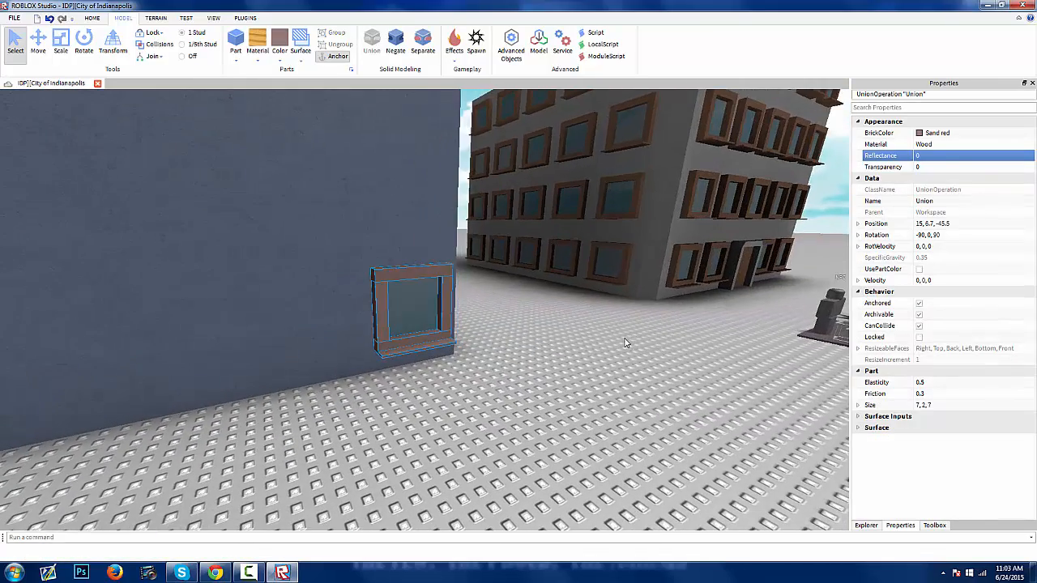
- Union the five wooden frame parts into one object without the pane, and add the pane to the selection
{"action": "right_click_drag", "start_coordinate": [567, 312], "coordinate": [564, 313]}
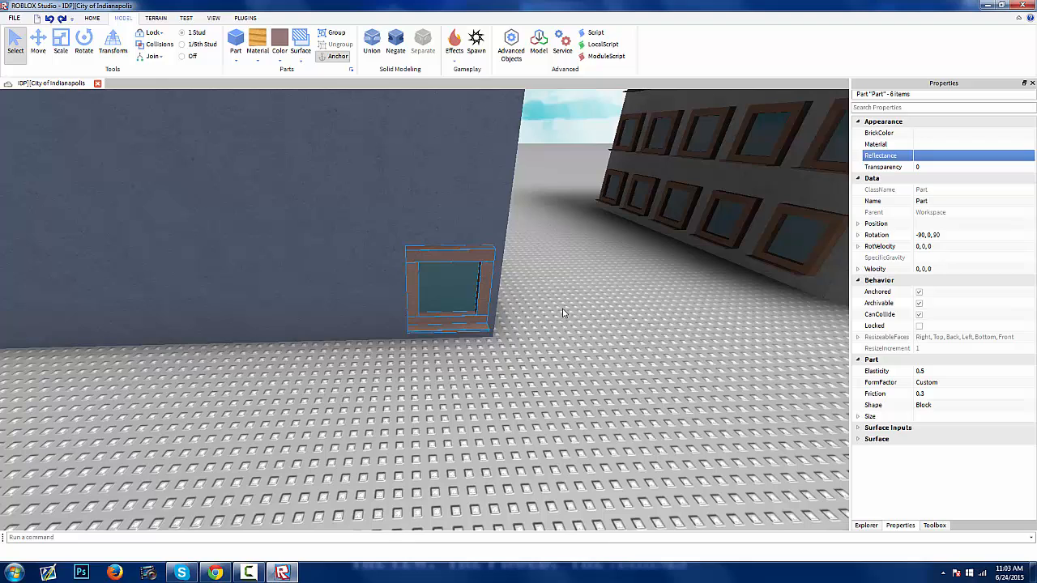
{"action": "left_click", "coordinate": [372, 42]}
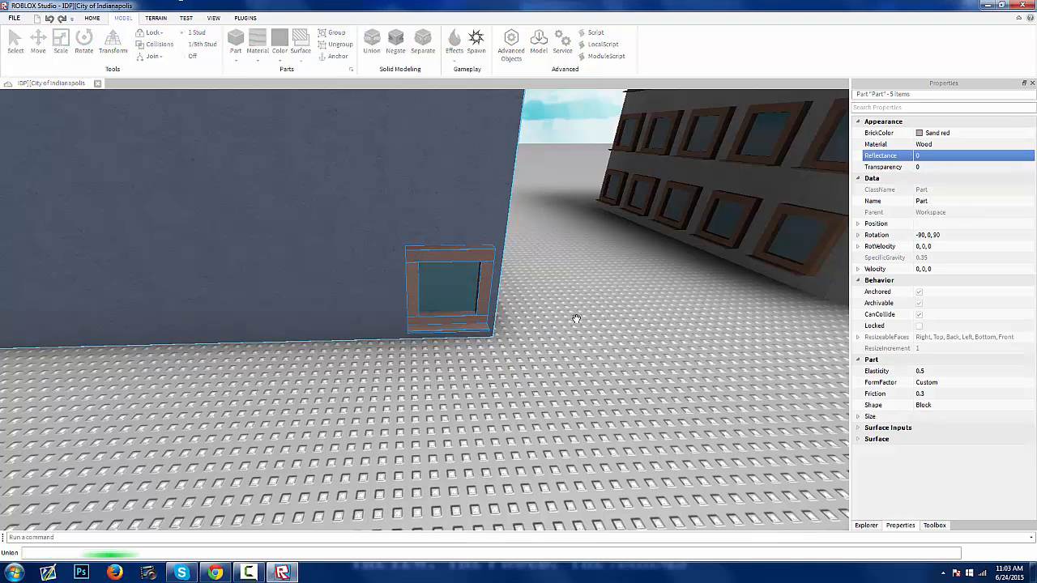
{"action": "left_click", "coordinate": [438, 276], "text": "ctrl"}
{"action": "right_click_drag", "start_coordinate": [575, 325], "coordinate": [574, 327]}
{"action": "scroll", "coordinate": [575, 327], "scroll_direction": "up", "scroll_amount": 3}
{"action": "key", "text": "f"}
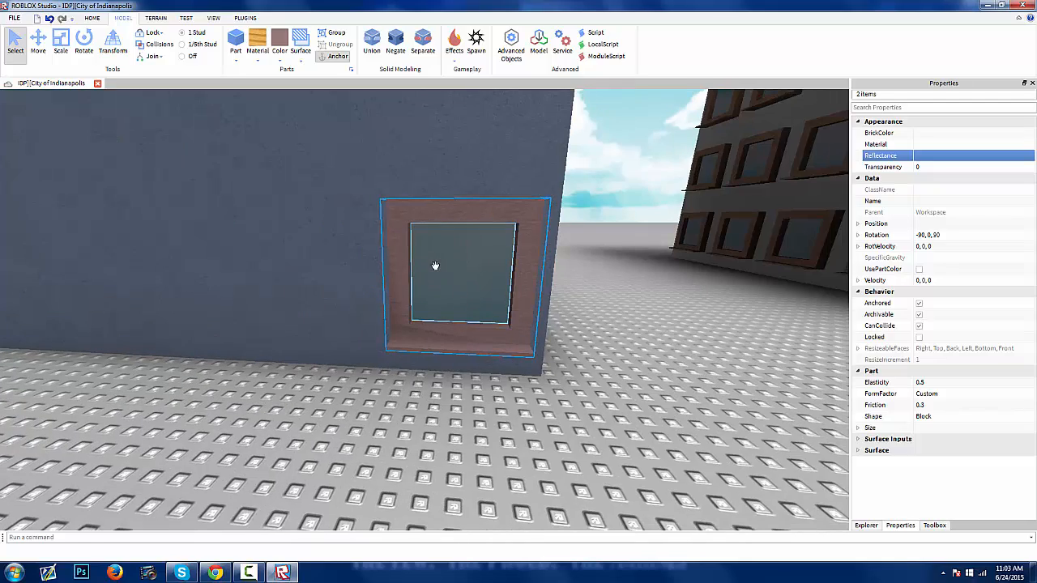
{"action": "right_click_drag", "start_coordinate": [451, 299], "coordinate": [449, 292]}
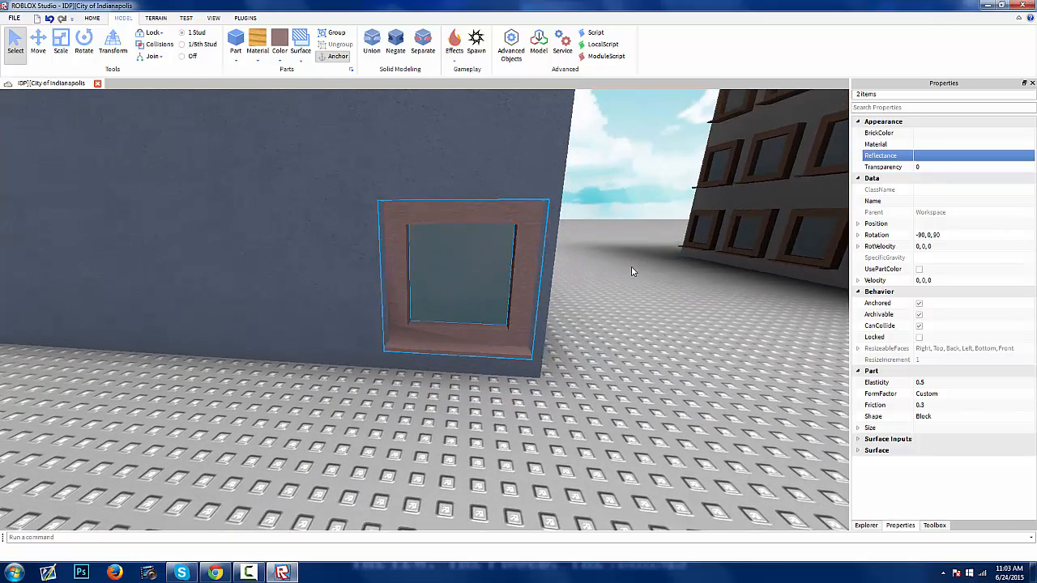
{"action": "right_click_drag", "start_coordinate": [631, 266], "coordinate": [631, 267]}
- Duplicate the window frame together with its pane and place the copy beside it along the wall's base
{"action": "left_click", "coordinate": [41, 44]}
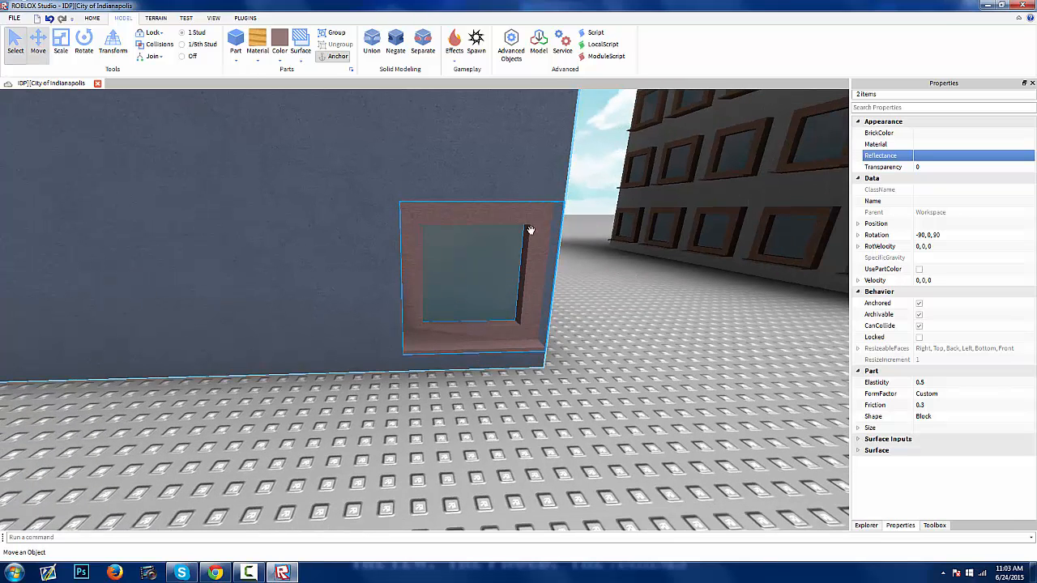
{"action": "left_click", "coordinate": [575, 274]}
{"action": "scroll", "coordinate": [572, 274], "scroll_direction": "down", "scroll_amount": 3}
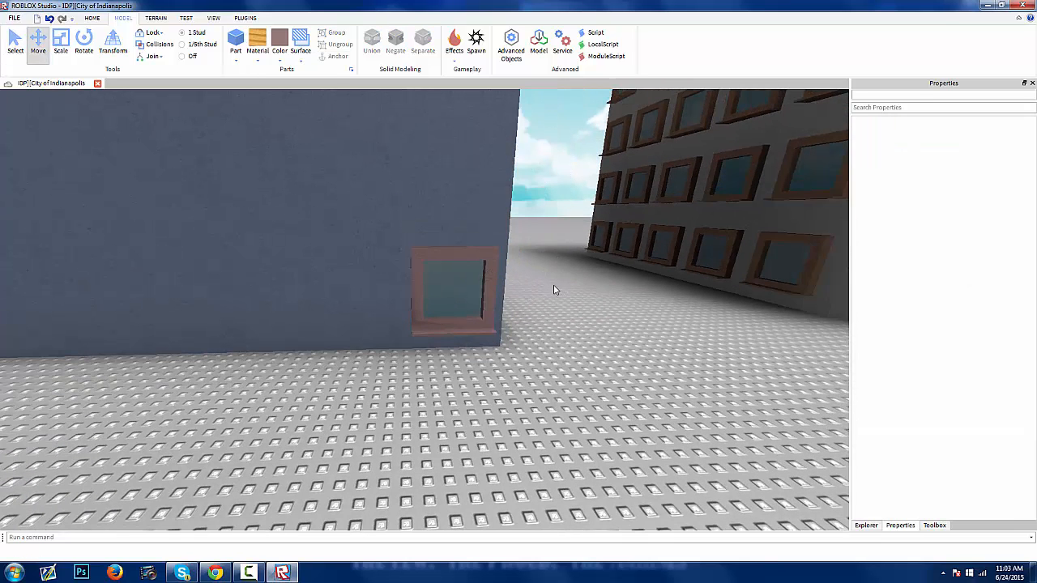
{"action": "left_click", "coordinate": [498, 282]}
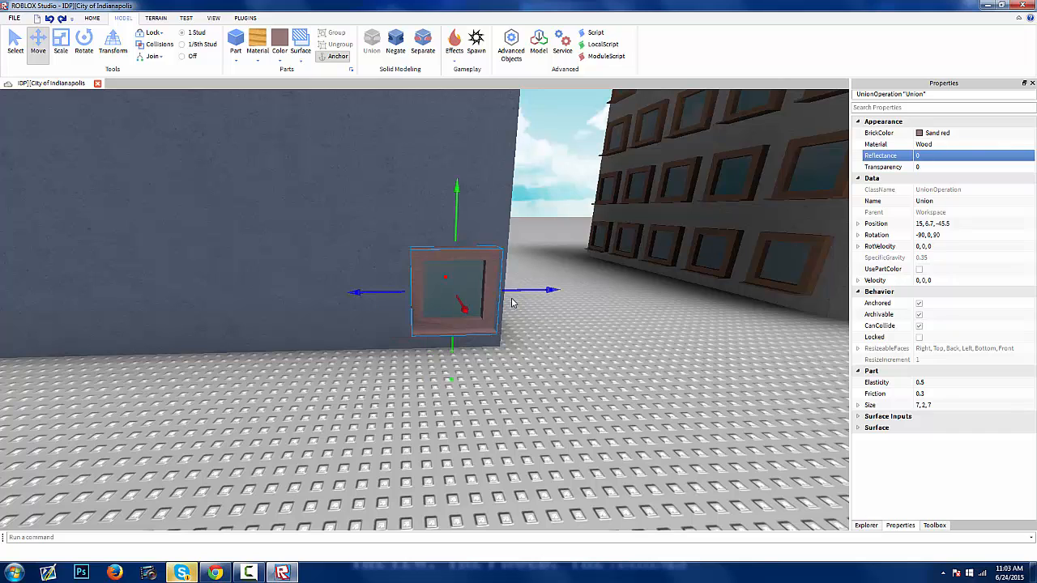
{"action": "left_click", "coordinate": [530, 285], "text": "ctrl"}
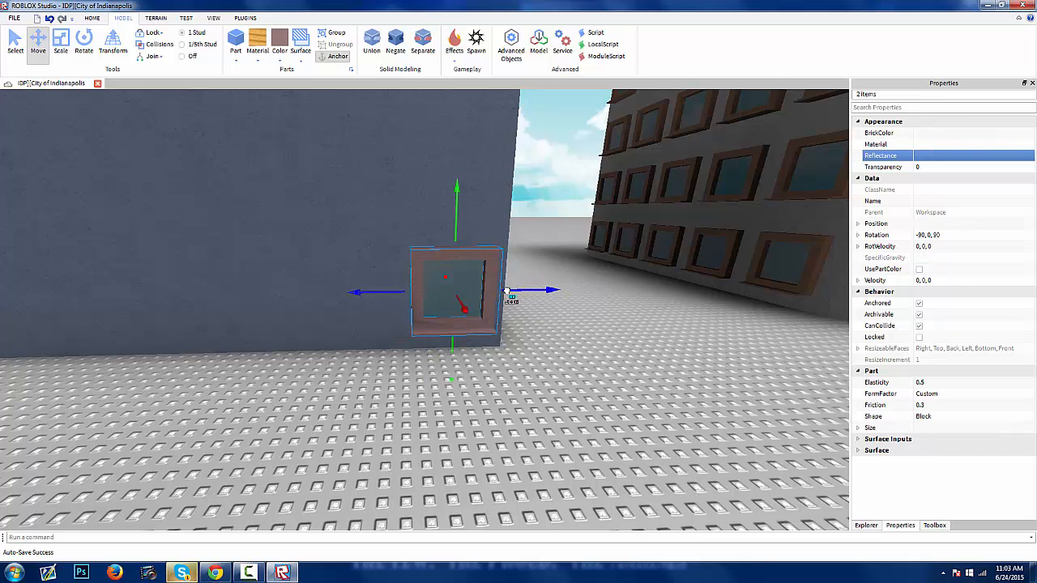
{"action": "key", "text": "ctrl+d"}
{"action": "left_click_drag", "start_coordinate": [506, 290], "coordinate": [403, 305]}
{"action": "scroll", "coordinate": [422, 300], "scroll_direction": "down", "scroll_amount": 2}
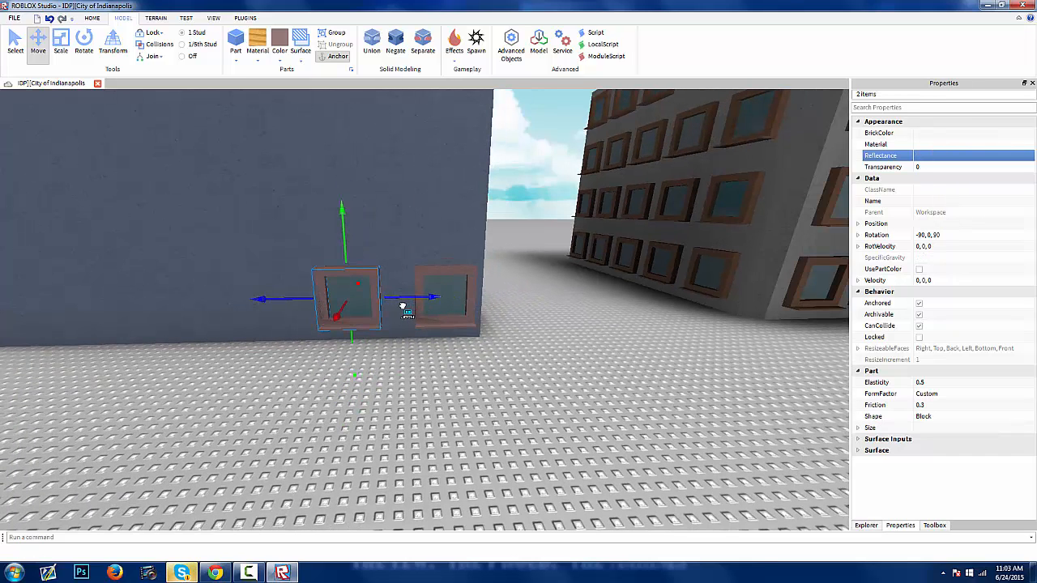
{"action": "scroll", "coordinate": [483, 352], "scroll_direction": "down", "scroll_amount": 3}
{"action": "right_click_drag", "start_coordinate": [481, 351], "coordinate": [484, 351]}
{"action": "right_click_drag", "start_coordinate": [545, 298], "coordinate": [542, 298]}
{"action": "scroll", "coordinate": [543, 295], "scroll_direction": "up", "scroll_amount": 3}
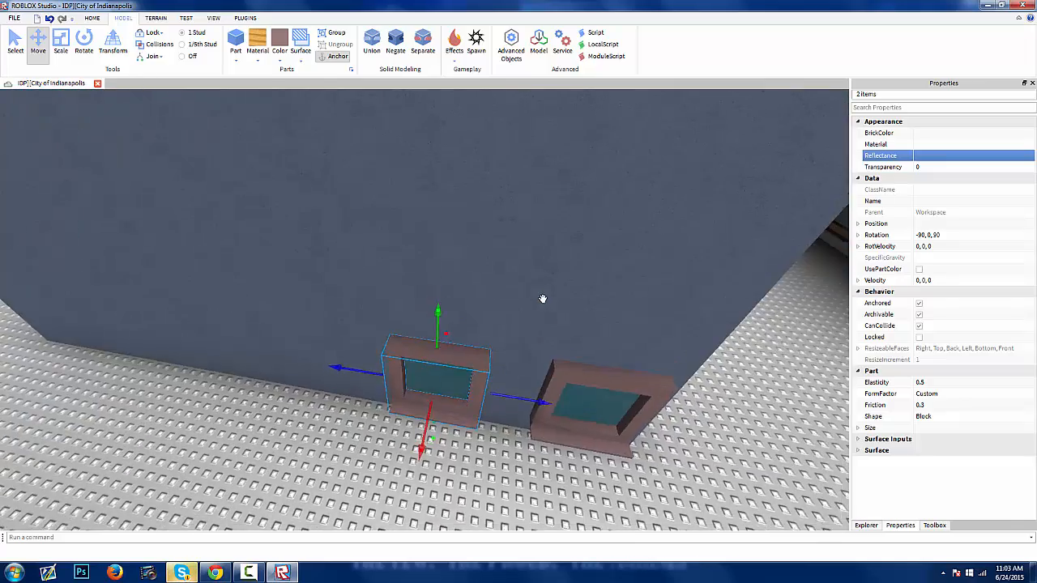
{"action": "scroll", "coordinate": [542, 297], "scroll_direction": "down", "scroll_amount": 3}
{"action": "left_click_drag", "start_coordinate": [588, 375], "coordinate": [339, 278]}
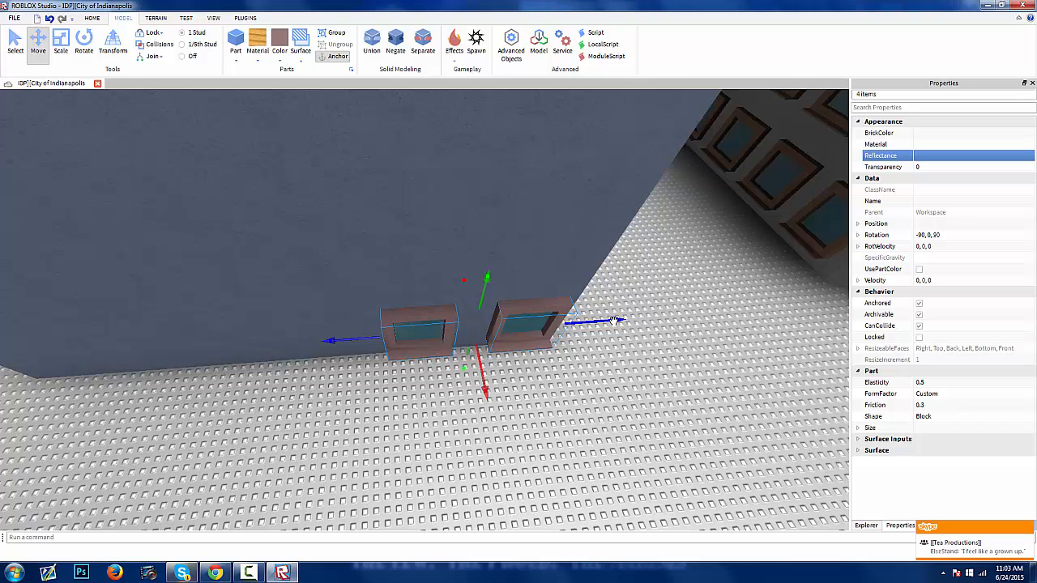
{"action": "left_click_drag", "start_coordinate": [616, 320], "coordinate": [502, 347]}
{"action": "right_click_drag", "start_coordinate": [503, 346], "coordinate": [503, 347]}
{"action": "key", "text": "ctrl+z"}
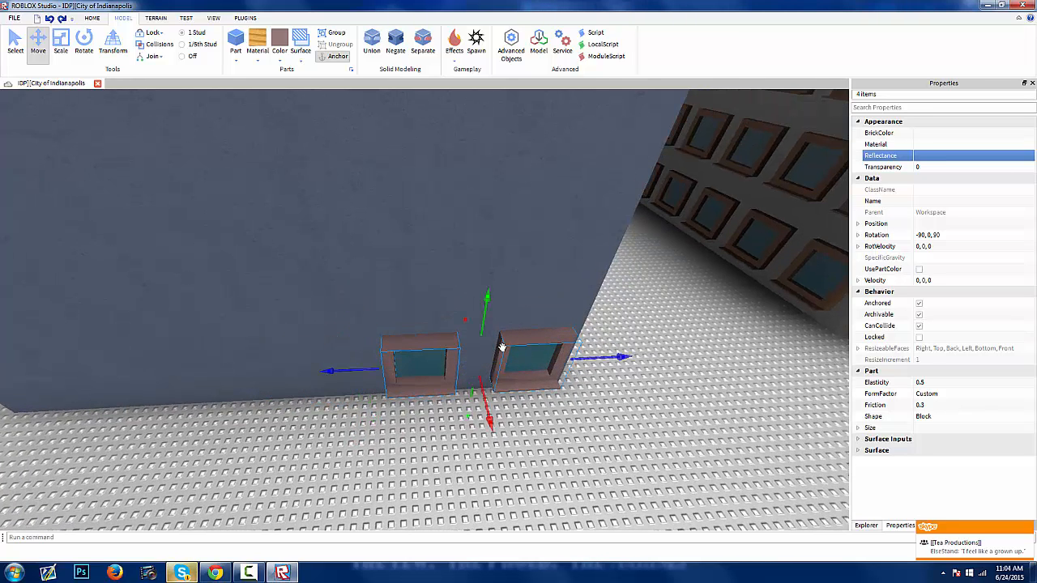
- Copy the windows further along the wall's lower edge to form an evenly spaced row of five
{"action": "left_click", "coordinate": [598, 418]}
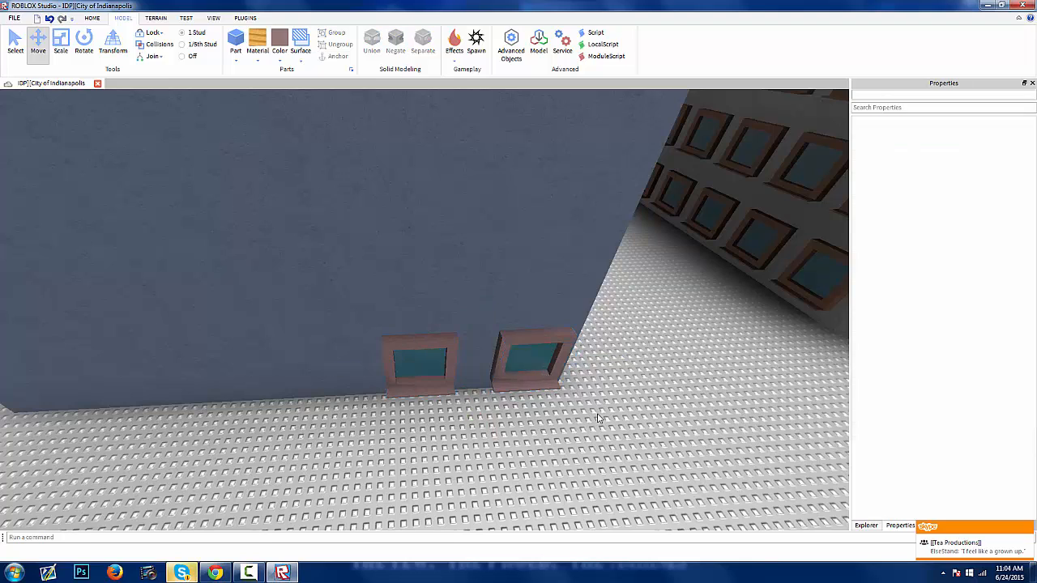
{"action": "left_click", "coordinate": [466, 335]}
{"action": "left_click", "coordinate": [507, 348], "text": "ctrl"}
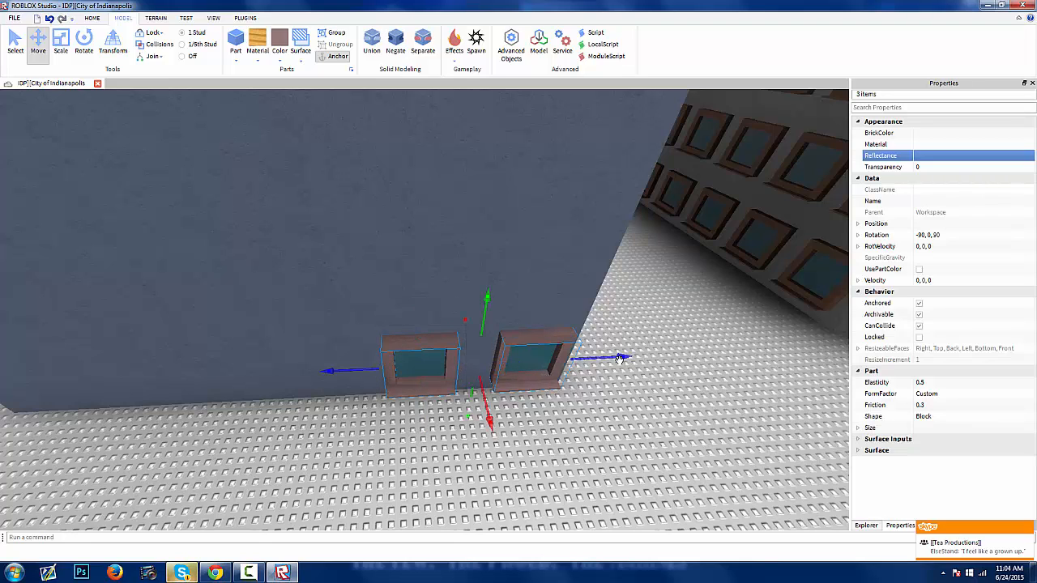
{"action": "left_click_drag", "start_coordinate": [613, 357], "coordinate": [500, 387]}
{"action": "scroll", "coordinate": [498, 386], "scroll_direction": "up", "scroll_amount": 5}
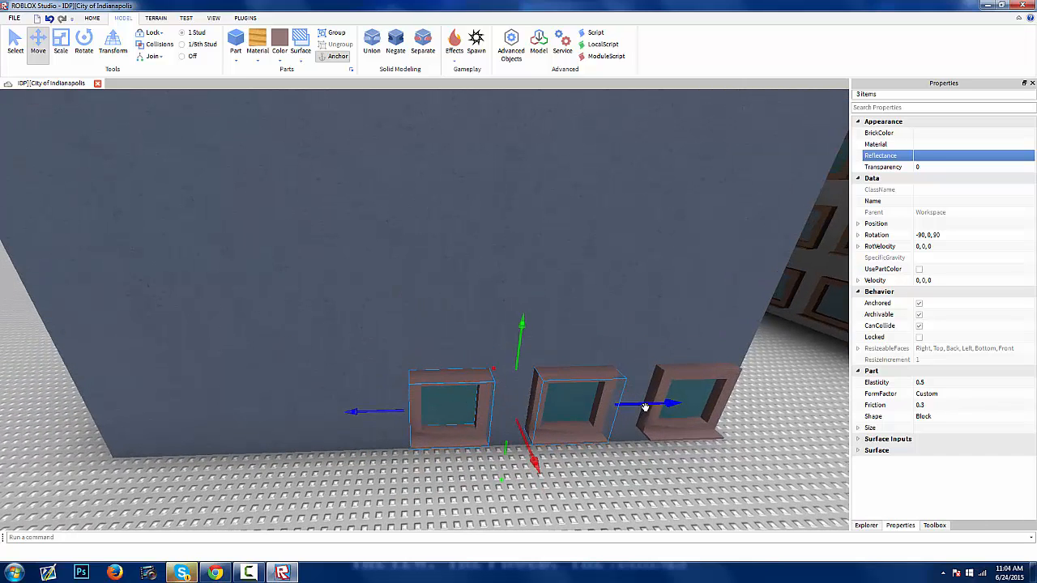
{"action": "left_click_drag", "start_coordinate": [645, 407], "coordinate": [410, 422]}
{"action": "key", "text": "a"}
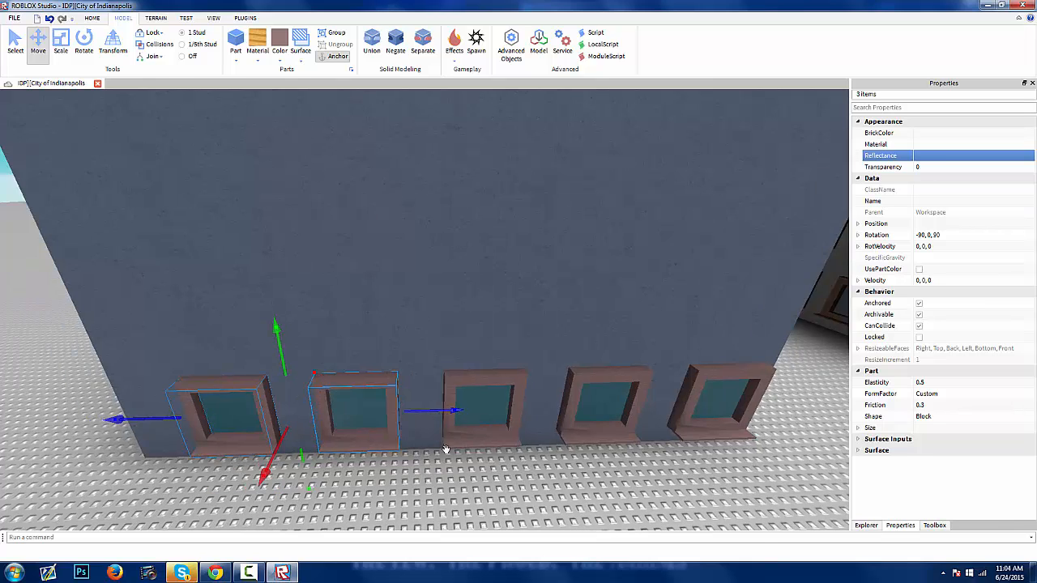
{"action": "key", "text": "d"}
{"action": "left_click", "coordinate": [376, 385]}
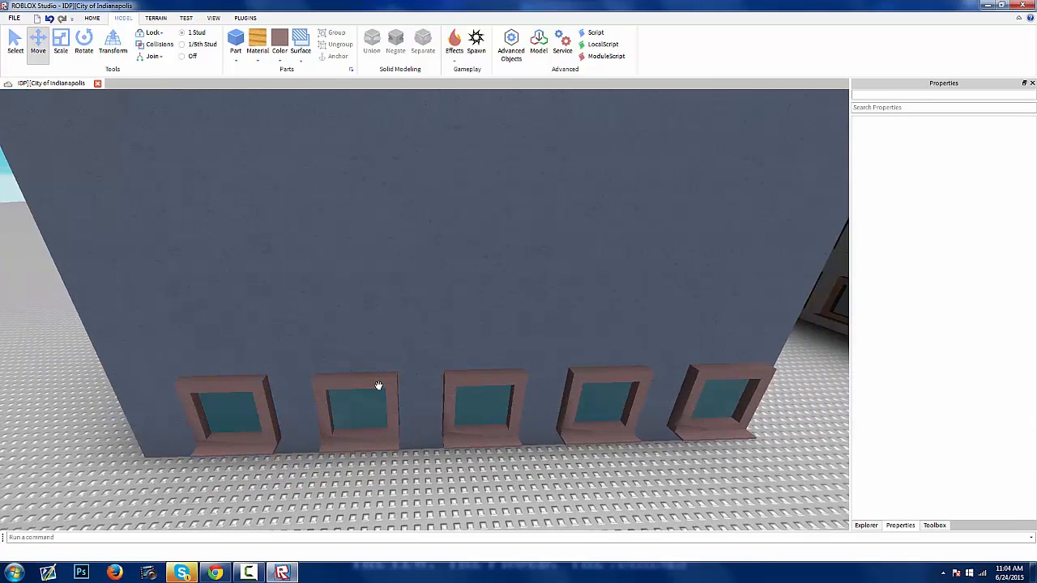
{"action": "left_click", "coordinate": [378, 386]}
{"action": "left_click", "coordinate": [521, 376], "text": "ctrl"}
{"action": "left_click", "coordinate": [592, 377], "text": "ctrl"}
{"action": "left_click", "coordinate": [604, 361]}
{"action": "right_click_drag", "start_coordinate": [604, 362], "coordinate": [440, 313]}
{"action": "key", "text": "s"}
- Shift the sand-blue building block 2 studs along the window wall, to position 46, 30.2, -68
{"action": "left_click", "coordinate": [324, 371]}
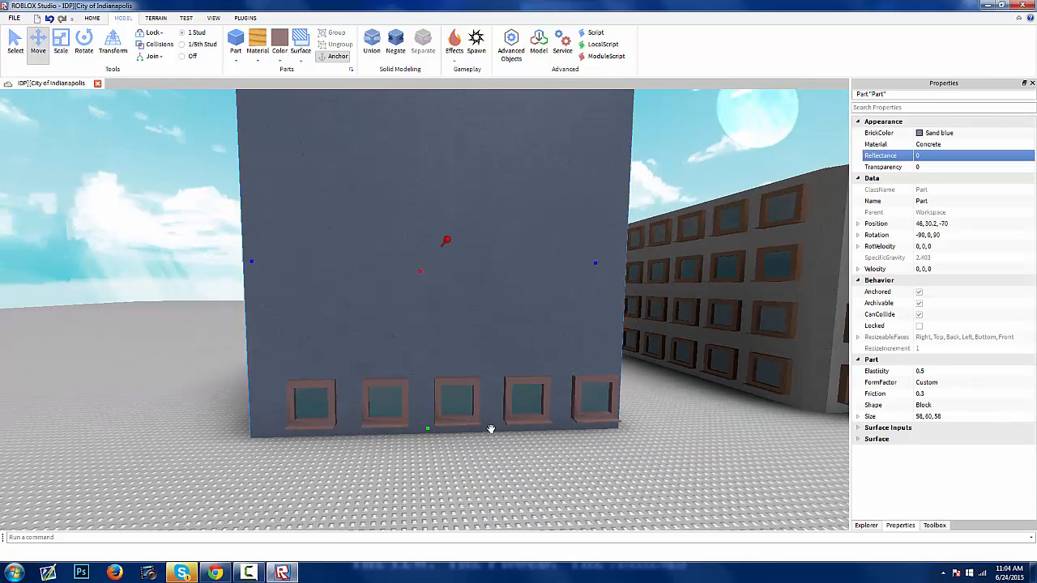
{"action": "key", "text": "s"}
{"action": "left_click_drag", "start_coordinate": [574, 263], "coordinate": [580, 270]}
{"action": "key", "text": "s"}
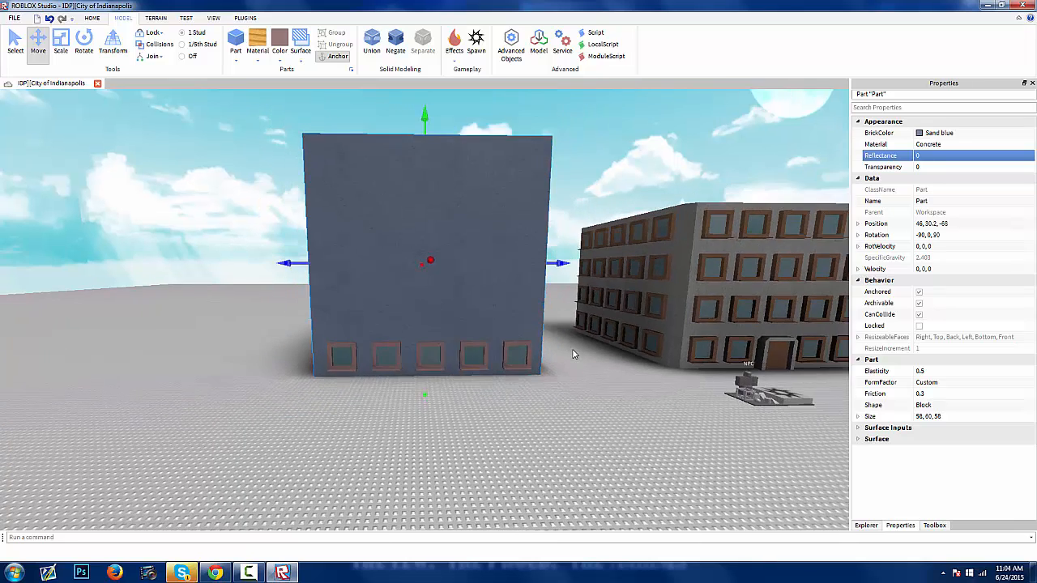
{"action": "key", "text": "w"}
{"action": "right_click_drag", "start_coordinate": [575, 351], "coordinate": [568, 356]}
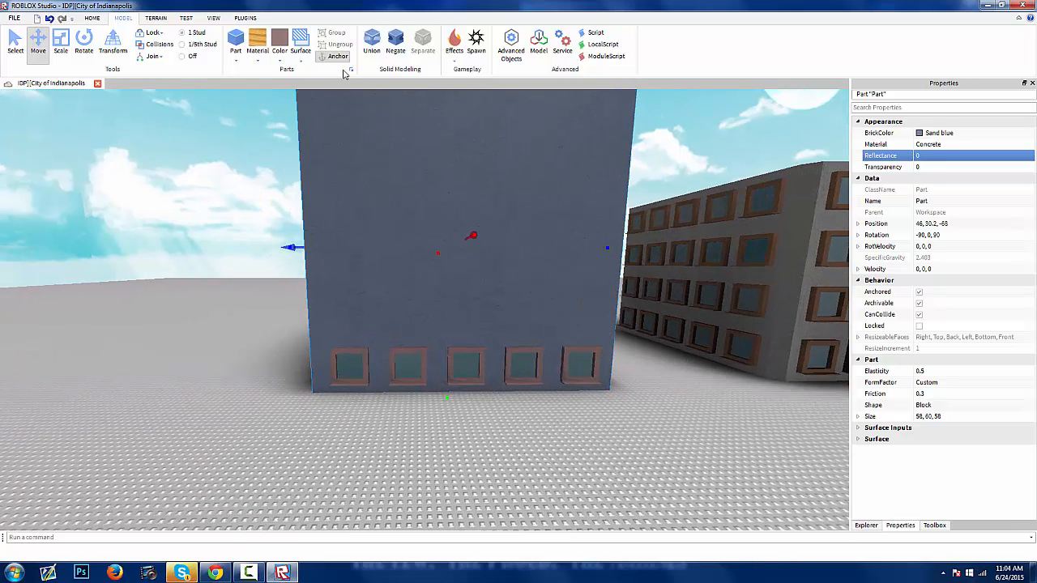
- Narrow the block's window wall to 54 studs by scaling in both of its sides equally
{"action": "left_click", "coordinate": [61, 44]}
{"action": "left_click_drag", "start_coordinate": [334, 248], "coordinate": [347, 249]}
{"action": "key", "text": "w"}
{"action": "key", "text": "d"}
{"action": "left_click_drag", "start_coordinate": [500, 216], "coordinate": [502, 219]}
{"action": "right_click_drag", "start_coordinate": [503, 220], "coordinate": [510, 226]}
{"action": "key", "text": "a"}
{"action": "key", "text": "s"}
{"action": "left_click", "coordinate": [512, 364]}
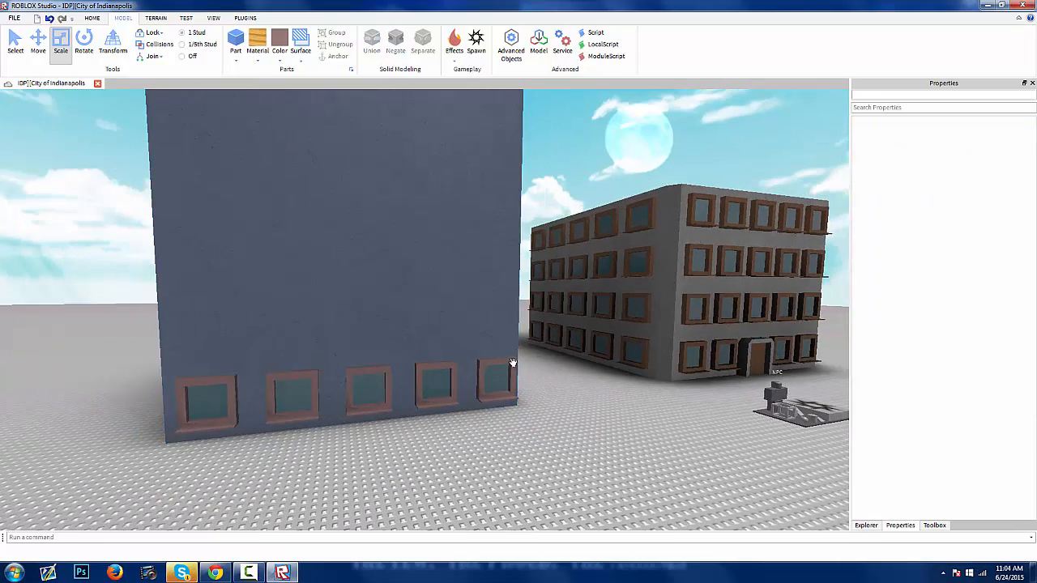
- Examine the building block's Size property while viewing the block from its side
{"action": "right_click_drag", "start_coordinate": [512, 364], "coordinate": [500, 343]}
{"action": "key", "text": "a"}
{"action": "left_click", "coordinate": [493, 277]}
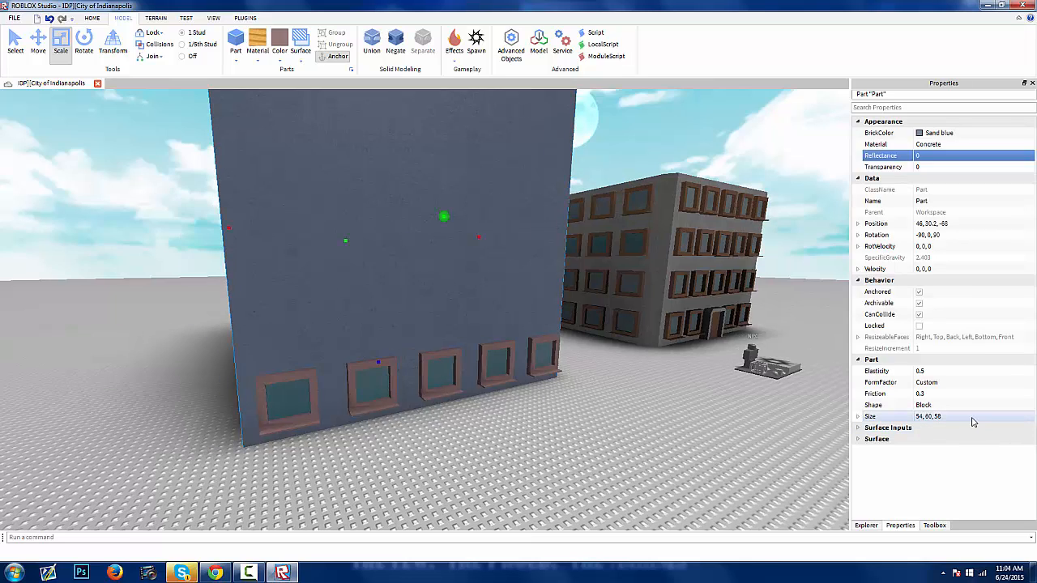
{"action": "key", "text": "s"}
{"action": "right_click_drag", "start_coordinate": [404, 329], "coordinate": [403, 329]}
{"action": "key", "text": "a"}
{"action": "key", "text": "a"}
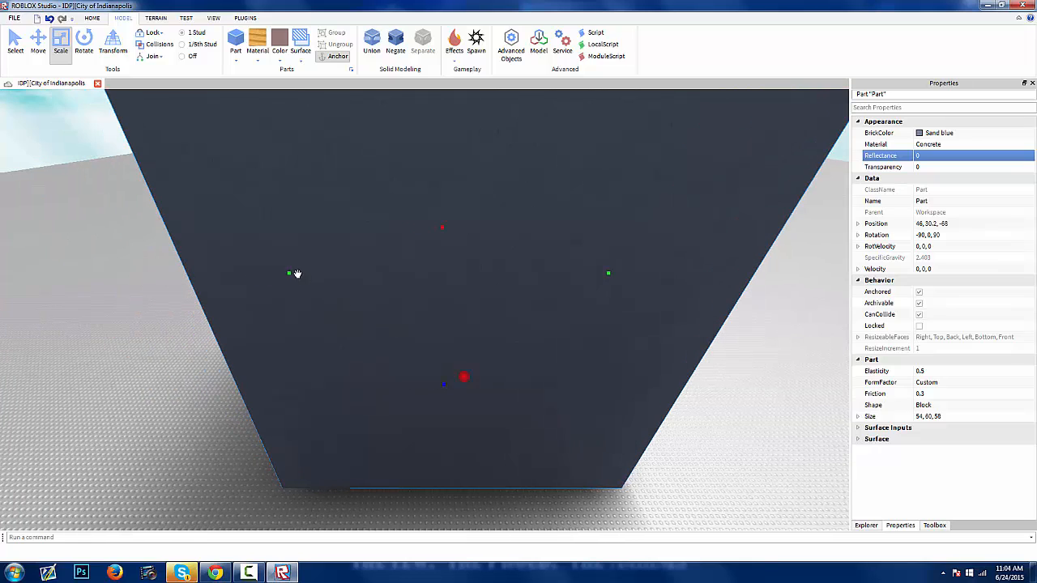
{"action": "left_click", "coordinate": [933, 416]}
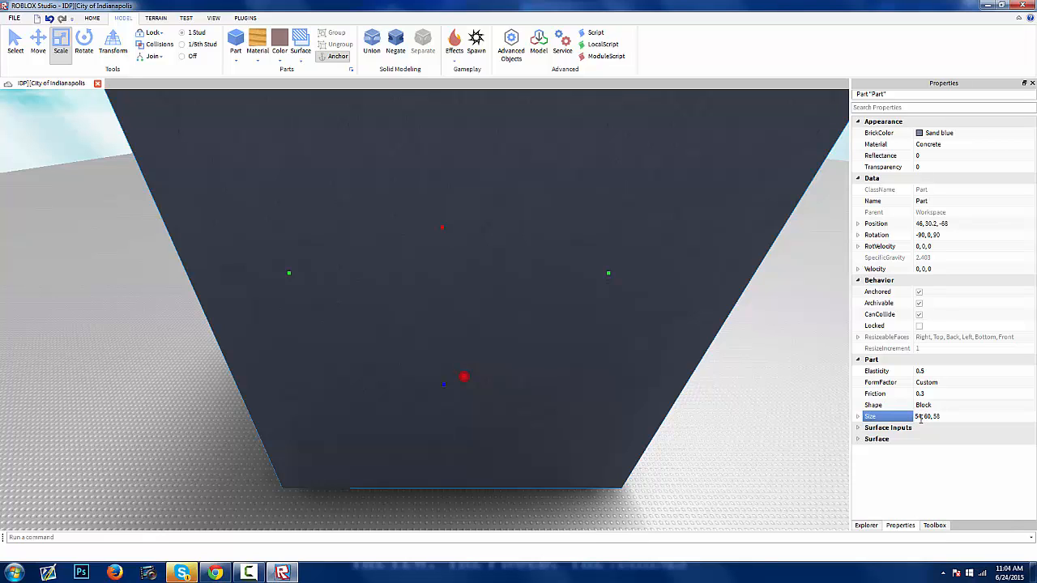
{"action": "left_click", "coordinate": [530, 301]}
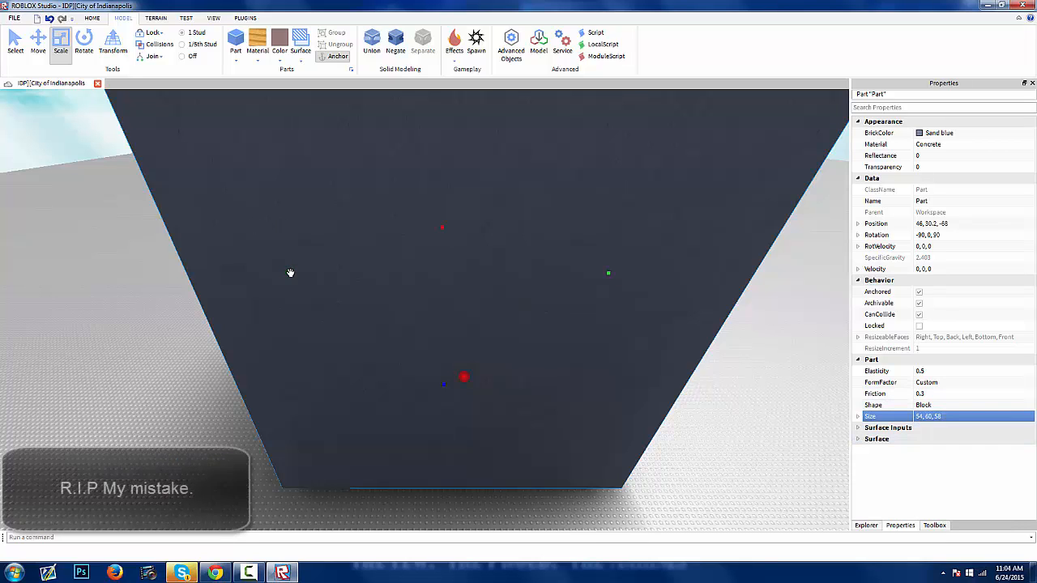
- Try to reduce the block's depth to 58 studs by scaling in its rear face
{"action": "left_click_drag", "start_coordinate": [290, 273], "coordinate": [301, 277]}
{"action": "left_click", "coordinate": [512, 497]}
{"action": "right_click_drag", "start_coordinate": [512, 497], "coordinate": [491, 489]}
{"action": "left_click", "coordinate": [373, 429]}
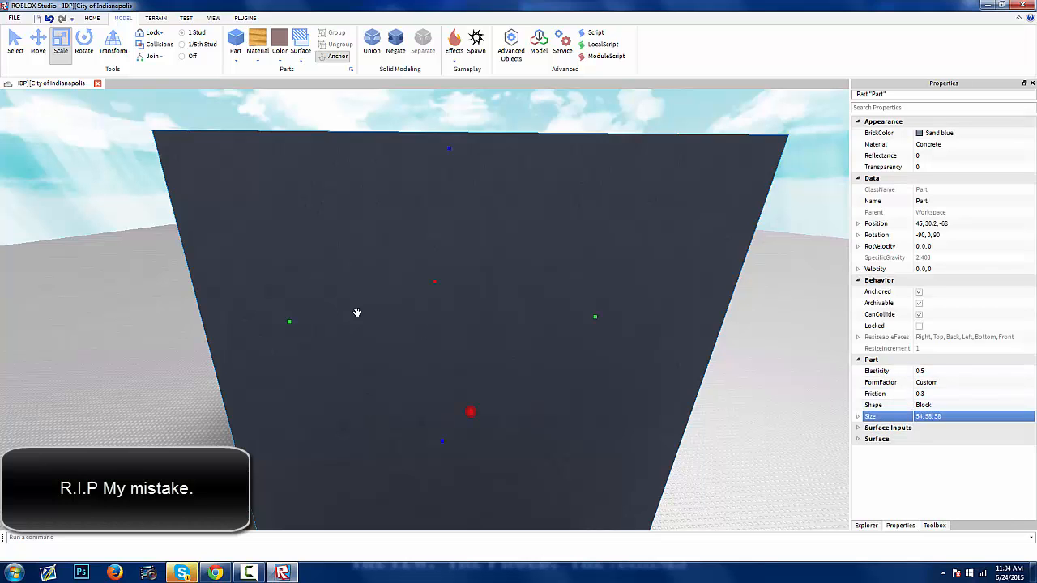
{"action": "key", "text": "ctrl+z"}
- Reduce the block's depth to 56 studs by scaling in its rear face
{"action": "right_click_drag", "start_coordinate": [473, 321], "coordinate": [511, 416]}
{"action": "scroll", "coordinate": [510, 416], "scroll_direction": "down", "scroll_amount": 2}
{"action": "left_click", "coordinate": [509, 416]}
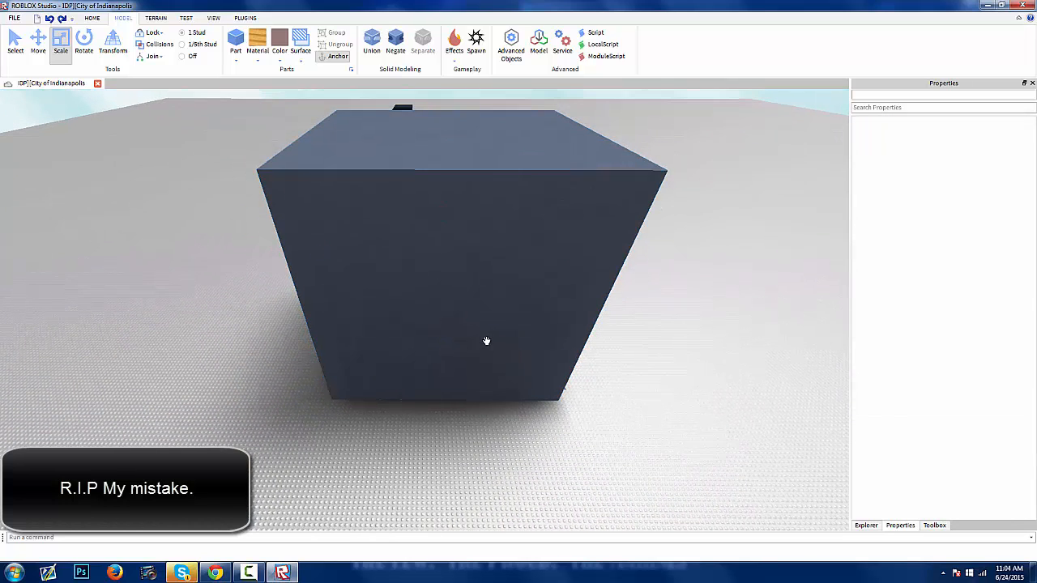
{"action": "left_click", "coordinate": [486, 343]}
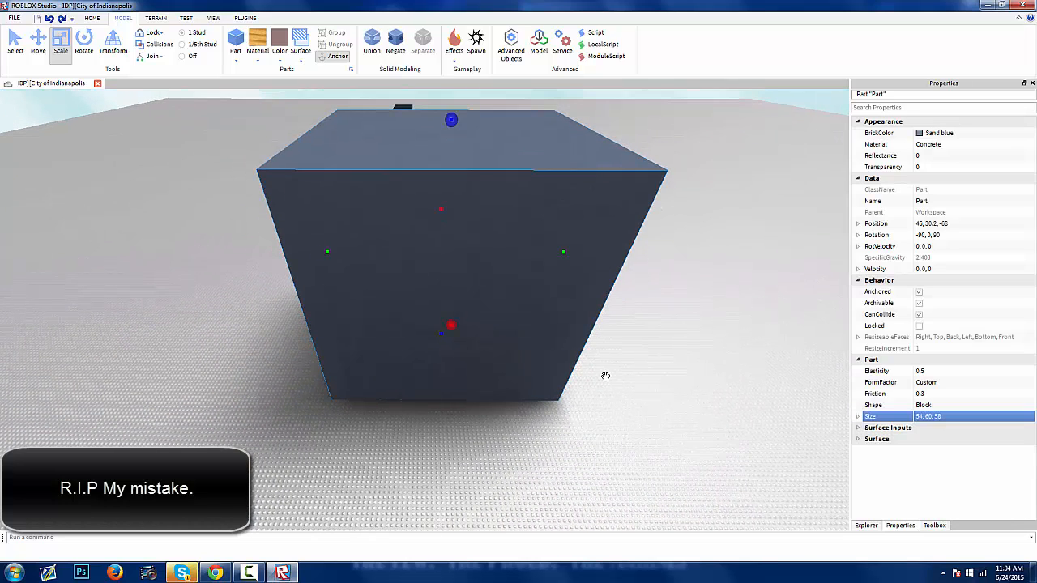
{"action": "left_click", "coordinate": [917, 416]}
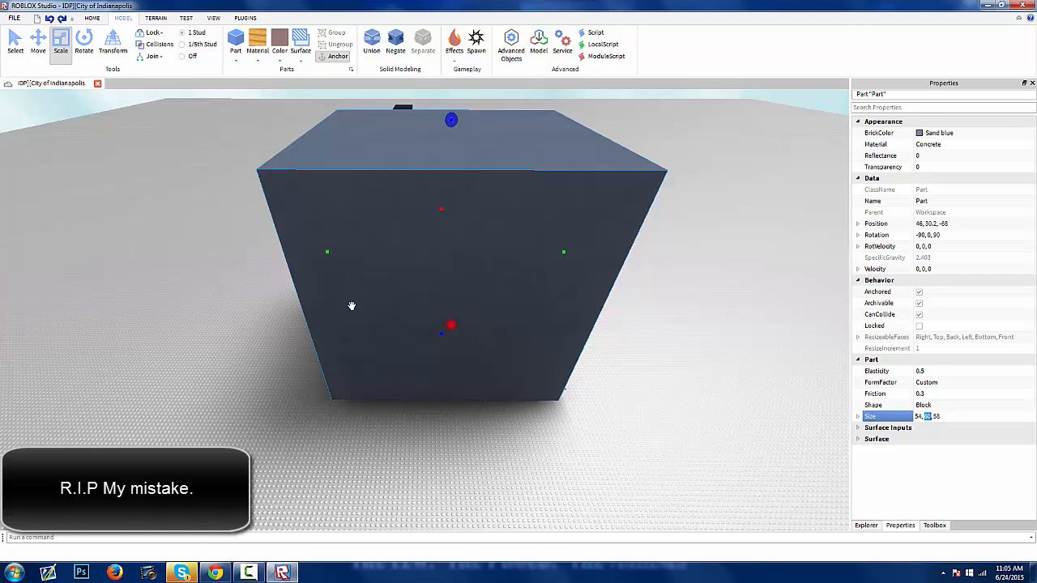
{"action": "left_click_drag", "start_coordinate": [327, 251], "coordinate": [342, 259]}
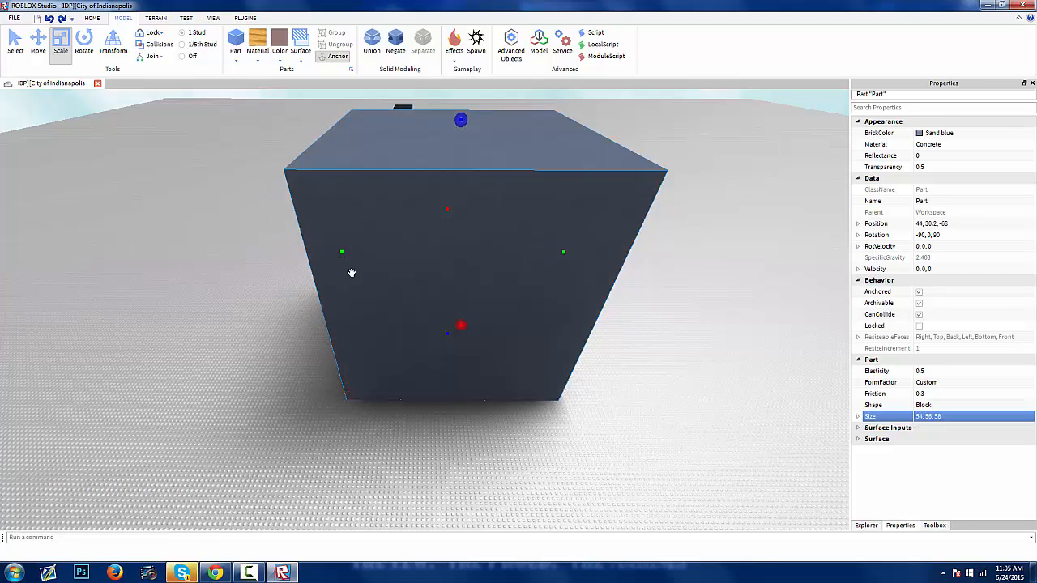
- Duplicate the bottom row of five windows and move the copy up the grey-blue block's wall to form the second row
{"action": "right_click_drag", "start_coordinate": [397, 257], "coordinate": [408, 236]}
{"action": "key", "text": "w"}
{"action": "mouse_move", "coordinate": [687, 285]}
{"action": "right_mouse_down"}
{"action": "mouse_move", "coordinate": [696, 289]}
{"action": "mouse_move", "coordinate": [668, 292]}
{"action": "right_mouse_up"}
{"action": "left_click", "coordinate": [695, 290]}
{"action": "left_click_drag", "start_coordinate": [669, 353], "coordinate": [298, 215]}
{"action": "right_click_drag", "start_coordinate": [329, 215], "coordinate": [327, 218]}
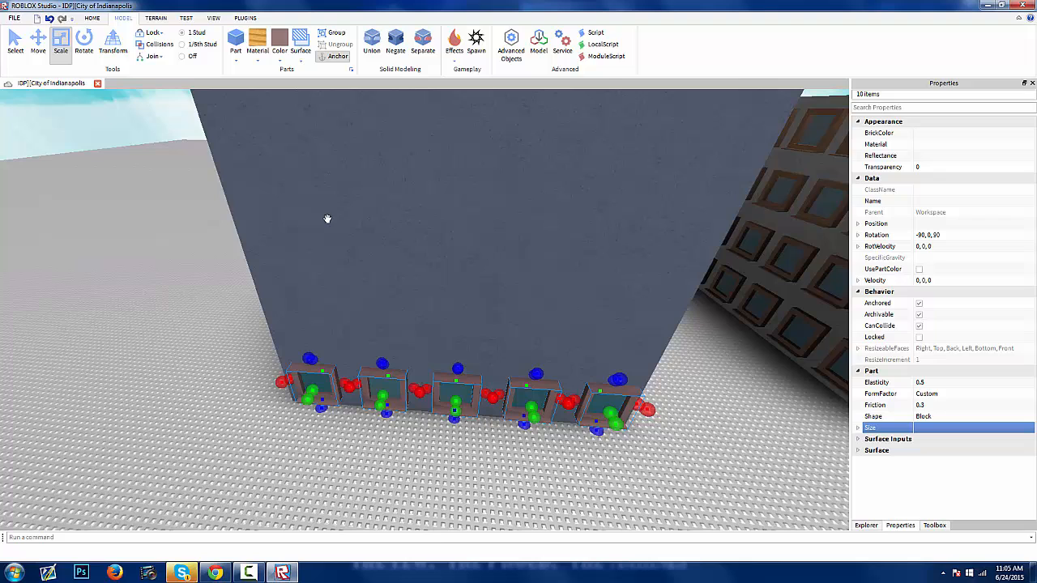
{"action": "left_click", "coordinate": [38, 42]}
{"action": "right_click_drag", "start_coordinate": [498, 333], "coordinate": [461, 305]}
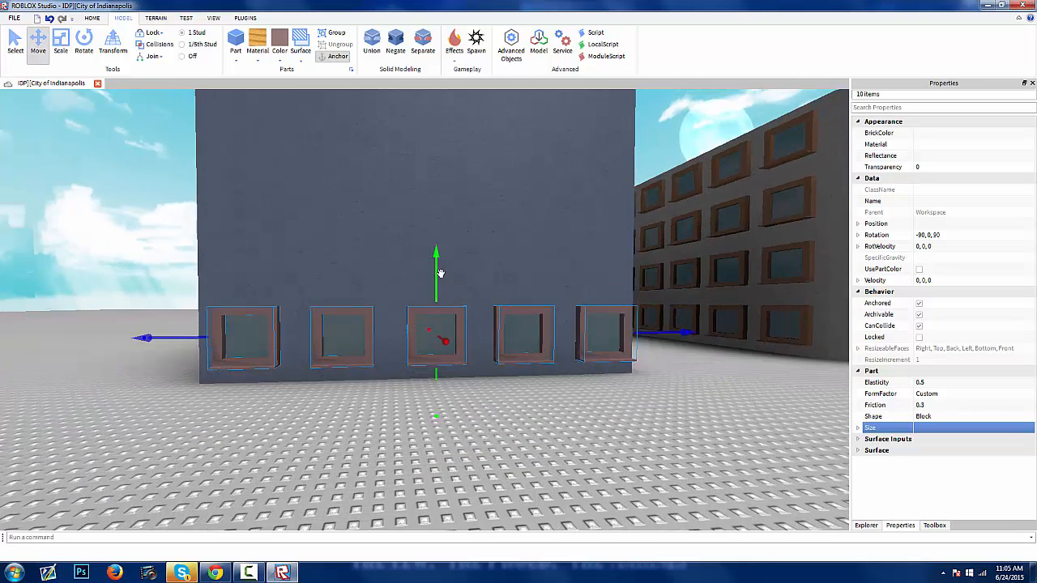
{"action": "key", "text": "ctrl+d"}
{"action": "left_click_drag", "start_coordinate": [440, 273], "coordinate": [436, 165]}
- Duplicate the second row of windows and raise the copy to form the wall's third row
{"action": "right_click_drag", "start_coordinate": [436, 165], "coordinate": [435, 165]}
{"action": "key", "text": "w"}
{"action": "scroll", "coordinate": [435, 166], "scroll_direction": "down", "scroll_amount": 3}
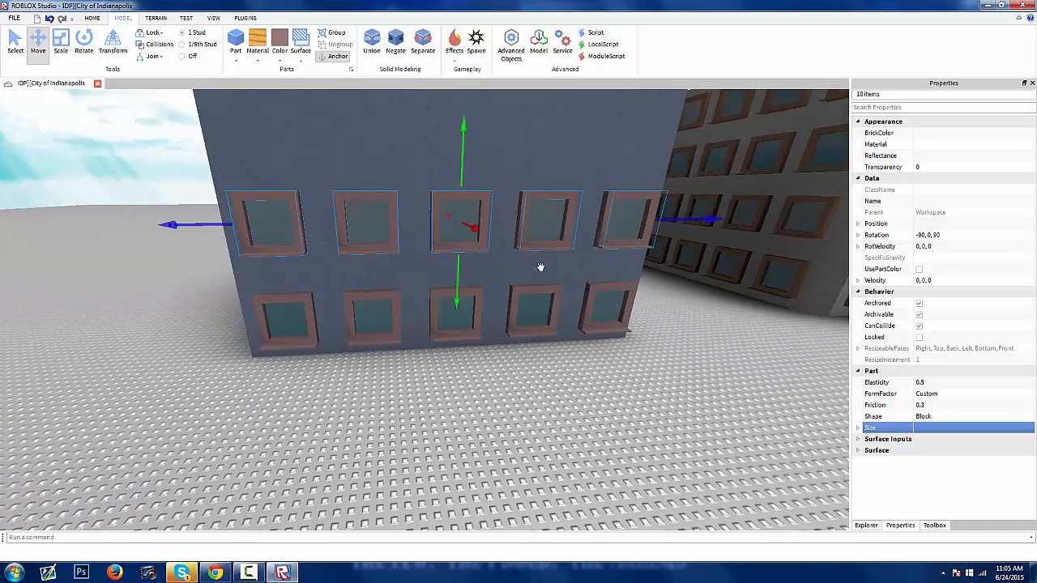
{"action": "scroll", "coordinate": [660, 278], "scroll_direction": "down", "scroll_amount": 2}
{"action": "right_click_drag", "start_coordinate": [637, 359], "coordinate": [637, 359]}
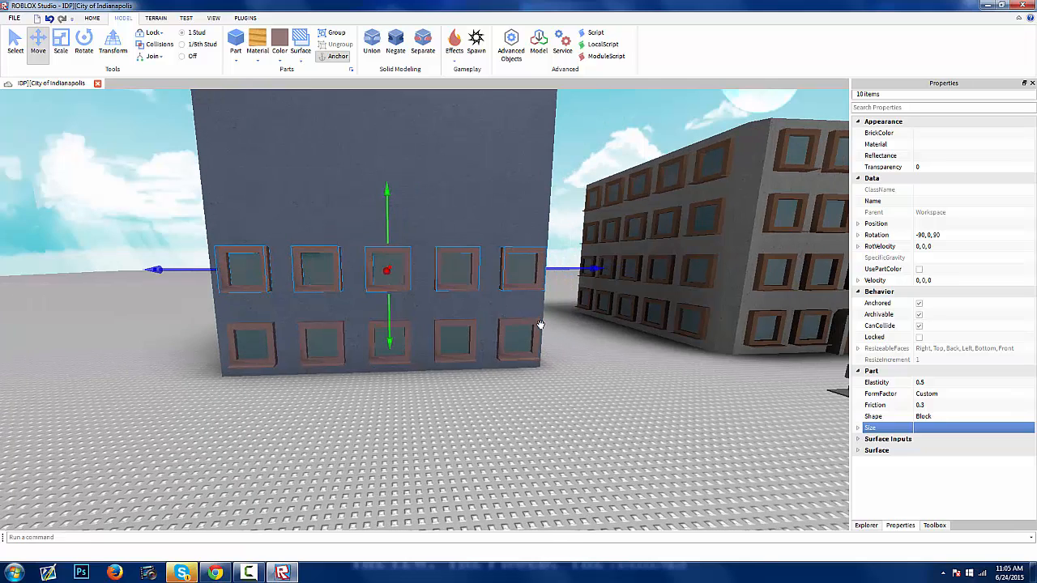
{"action": "left_click", "coordinate": [535, 323], "text": "ctrl"}
{"action": "left_click_drag", "start_coordinate": [393, 403], "coordinate": [378, 319]}
- Add the fourth and fifth window rows by duplicating the third row upward to the top of the wall
{"action": "scroll", "coordinate": [396, 367], "scroll_direction": "up", "scroll_amount": 2}
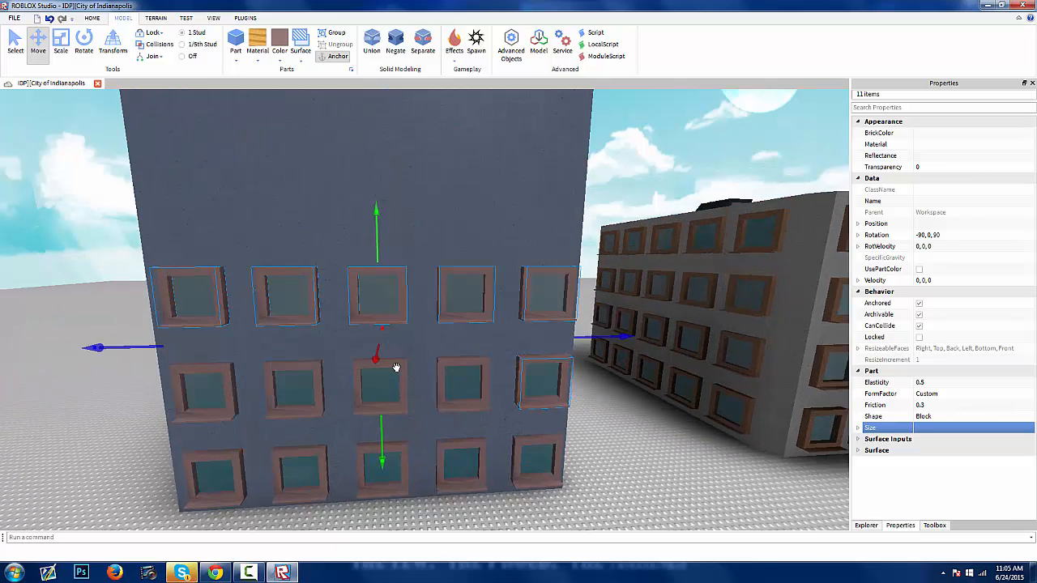
{"action": "scroll", "coordinate": [396, 368], "scroll_direction": "up", "scroll_amount": 1}
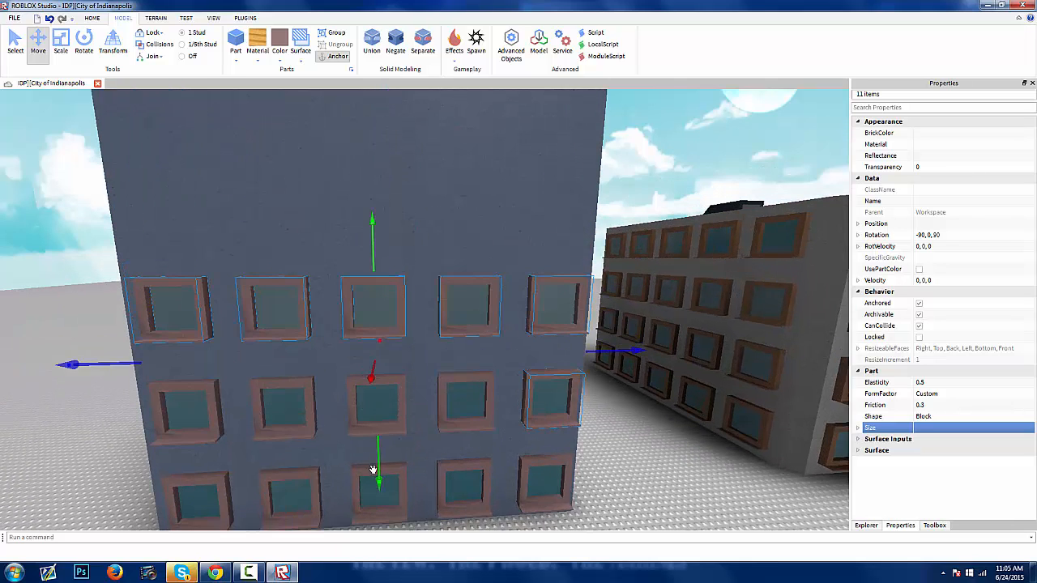
{"action": "left_click_drag", "start_coordinate": [378, 407], "coordinate": [387, 379]}
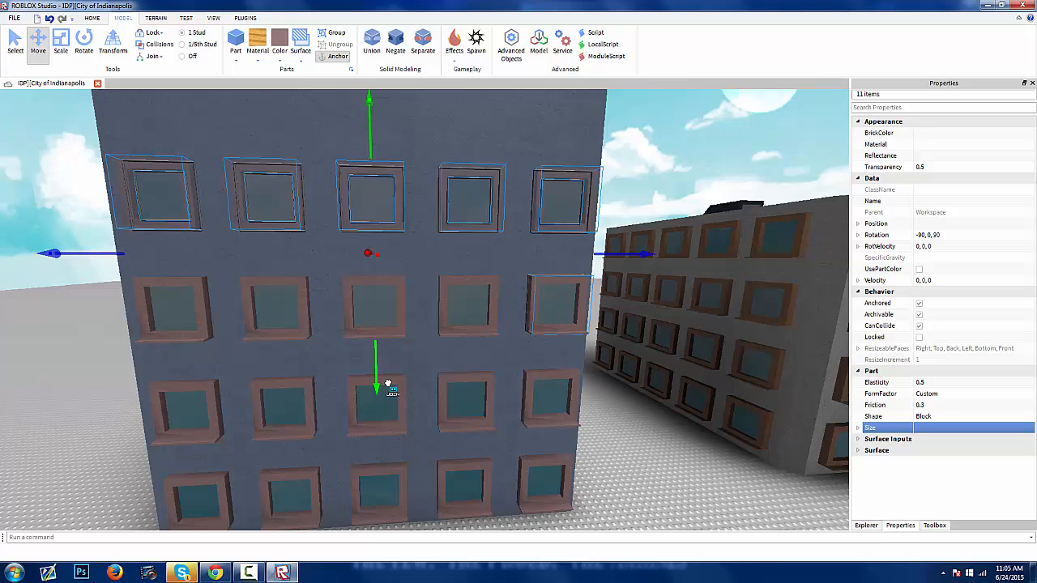
{"action": "scroll", "coordinate": [386, 379], "scroll_direction": "down", "scroll_amount": 4}
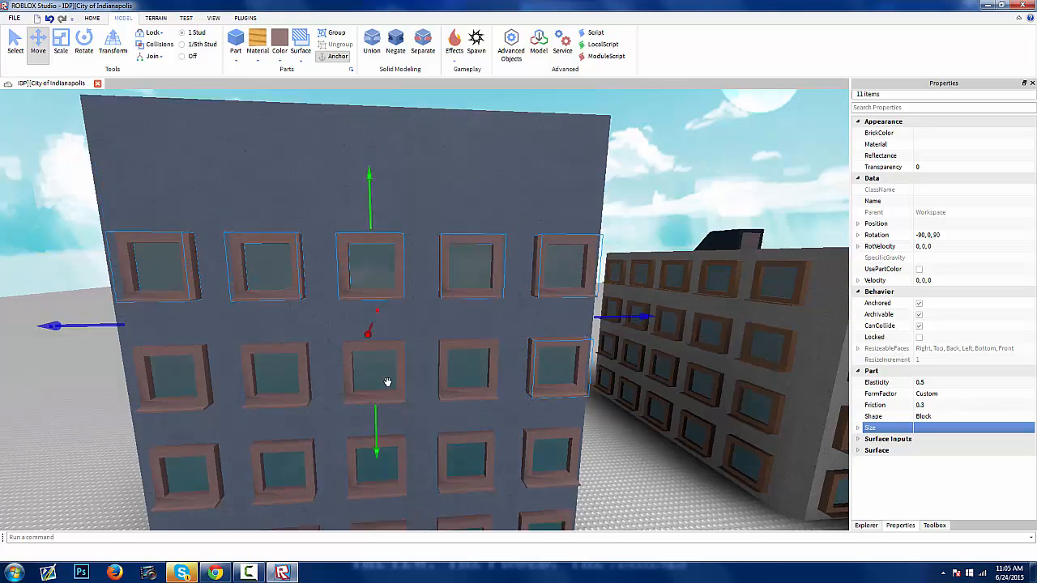
{"action": "left_click_drag", "start_coordinate": [390, 470], "coordinate": [404, 393]}
{"action": "left_click", "coordinate": [576, 392]}
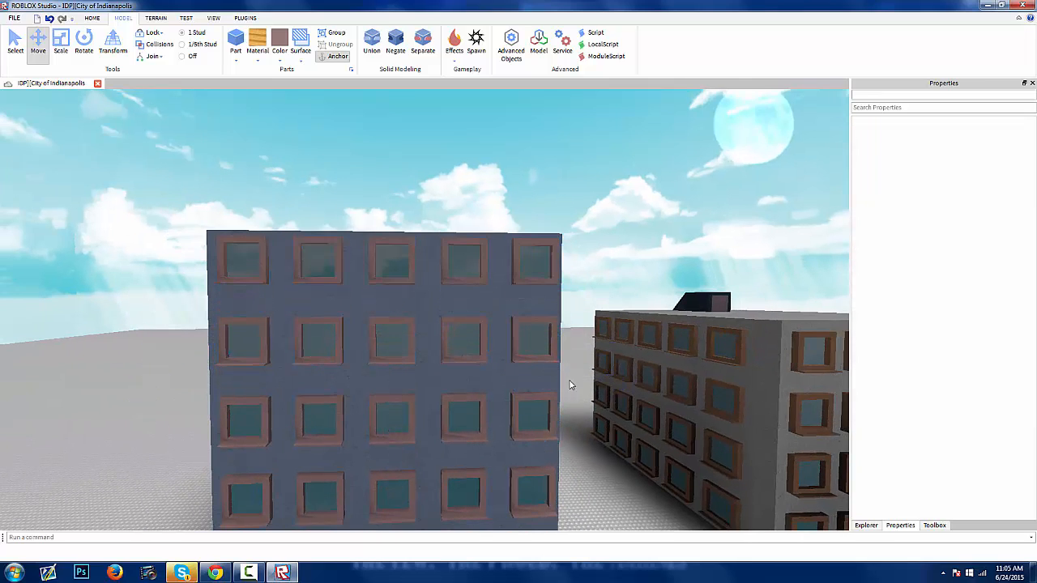
- Delete the surplus duplicated window pieces from the three middle rows of the end column nearest the finished building
{"action": "left_click", "coordinate": [539, 322]}
{"action": "key", "text": "q"}
{"action": "left_click", "coordinate": [550, 316], "text": "ctrl"}
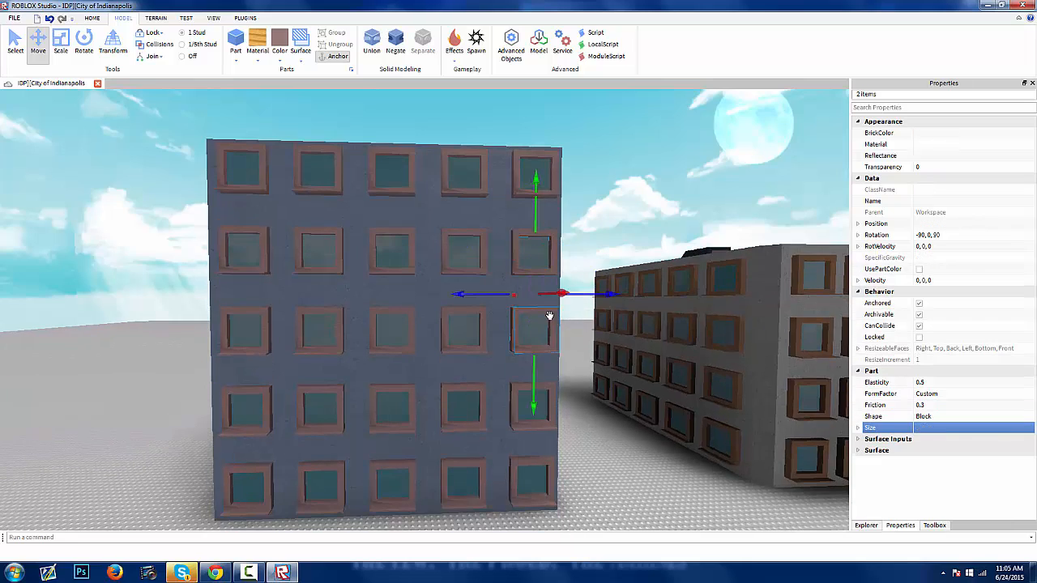
{"action": "left_click", "coordinate": [548, 401], "text": "ctrl"}
{"action": "left_click", "coordinate": [593, 413]}
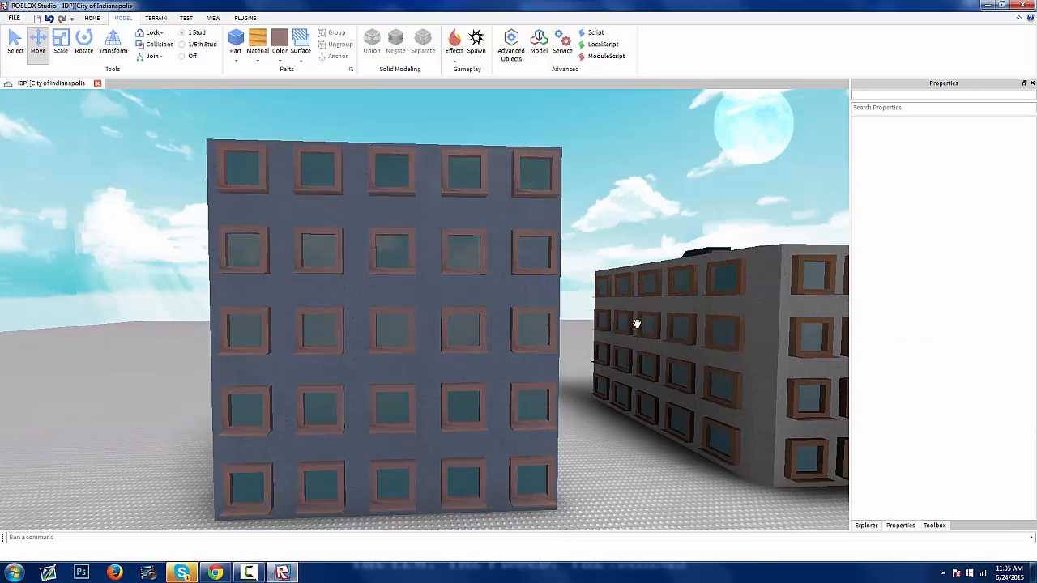
- Examine the windows near the block's upper corner from close up and above
{"action": "right_click_drag", "start_coordinate": [637, 324], "coordinate": [628, 230]}
{"action": "key", "text": "e"}
{"action": "key", "text": "s"}
{"action": "key", "text": "w"}
{"action": "key", "text": "d"}
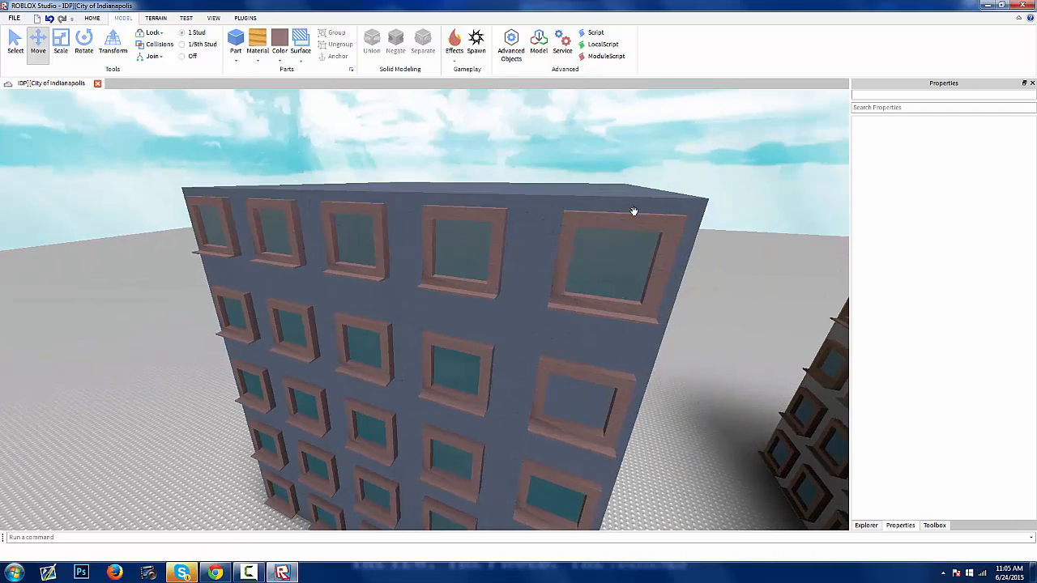
{"action": "key", "text": "a"}
{"action": "right_click_drag", "start_coordinate": [559, 215], "coordinate": [515, 220]}
{"action": "left_click", "coordinate": [513, 247]}
{"action": "left_click", "coordinate": [512, 188]}
- Duplicate all the windows on the wall, leaving out the concrete block, and rotate the copy 180 degrees
{"action": "key", "text": "e"}
{"action": "key", "text": "w"}
{"action": "right_click_drag", "start_coordinate": [583, 307], "coordinate": [581, 305]}
{"action": "key", "text": "d"}
{"action": "key", "text": "e"}
{"action": "key", "text": "s"}
{"action": "left_click_drag", "start_coordinate": [510, 384], "coordinate": [333, 252]}
{"action": "left_click_drag", "start_coordinate": [262, 417], "coordinate": [551, 265]}
{"action": "left_click_drag", "start_coordinate": [553, 406], "coordinate": [209, 212]}
{"action": "key", "text": "s"}
{"action": "right_click_drag", "start_coordinate": [239, 265], "coordinate": [194, 115]}
{"action": "left_click", "coordinate": [84, 42]}
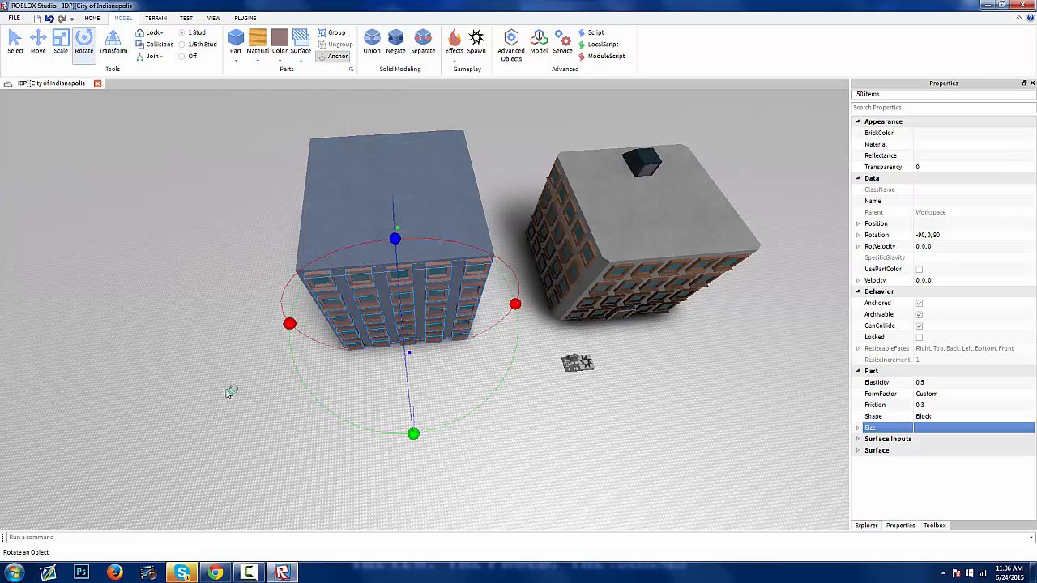
{"action": "mouse_move", "coordinate": [413, 434]}
{"action": "left_mouse_down"}
{"action": "mouse_move", "coordinate": [440, 481]}
{"action": "mouse_move", "coordinate": [422, 438]}
{"action": "left_mouse_up"}
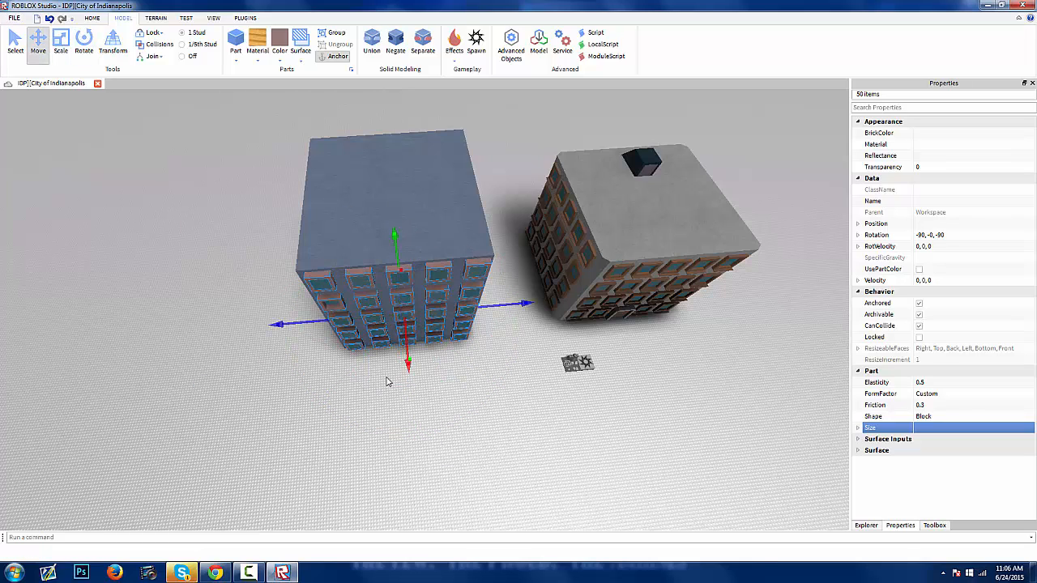
- Move the rotated set of windows through the block onto its opposite wall
{"action": "left_click_drag", "start_coordinate": [404, 365], "coordinate": [414, 236]}
{"action": "right_click_drag", "start_coordinate": [577, 249], "coordinate": [576, 248]}
{"action": "key", "text": "d"}
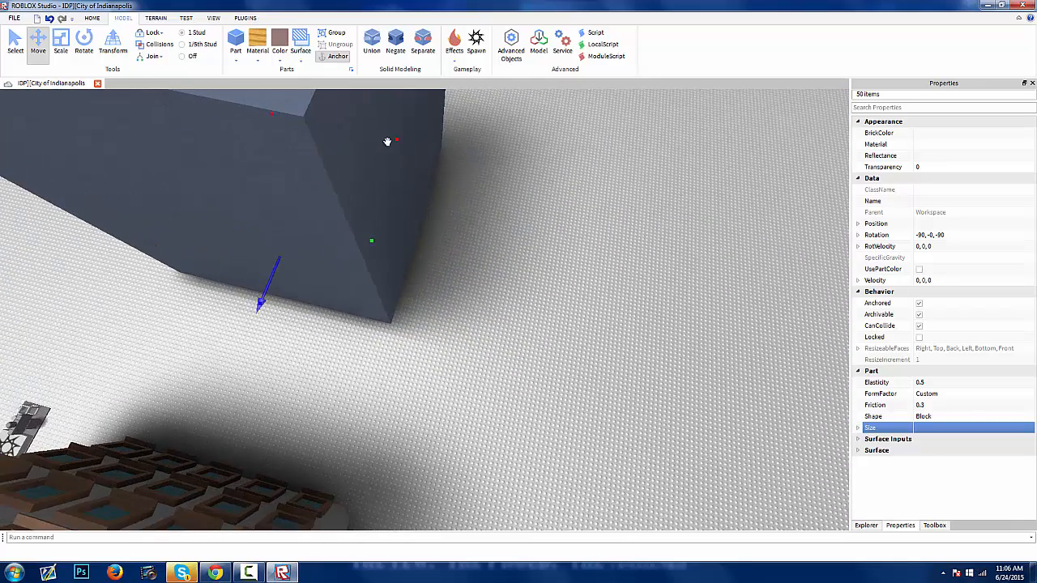
{"action": "left_click_drag", "start_coordinate": [461, 151], "coordinate": [482, 159]}
{"action": "left_click", "coordinate": [599, 242]}
- Duplicate the entire grey-blue building with both window walls and rotate the copy a quarter turn so windows cover all four sides
{"action": "right_click_drag", "start_coordinate": [601, 243], "coordinate": [602, 245]}
{"action": "key", "text": "w"}
{"action": "scroll", "coordinate": [601, 245], "scroll_direction": "down", "scroll_amount": 10}
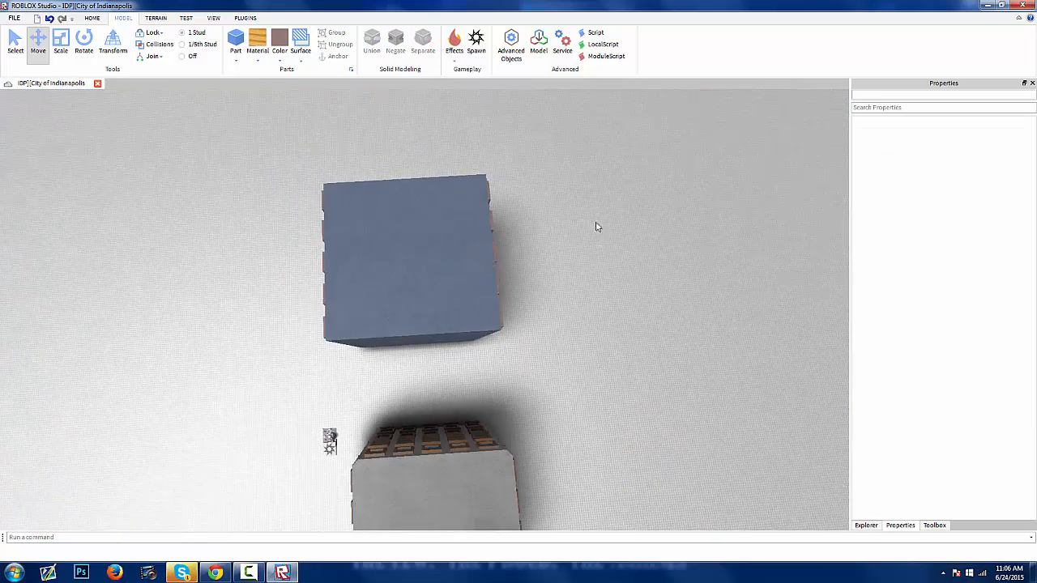
{"action": "left_click", "coordinate": [381, 320]}
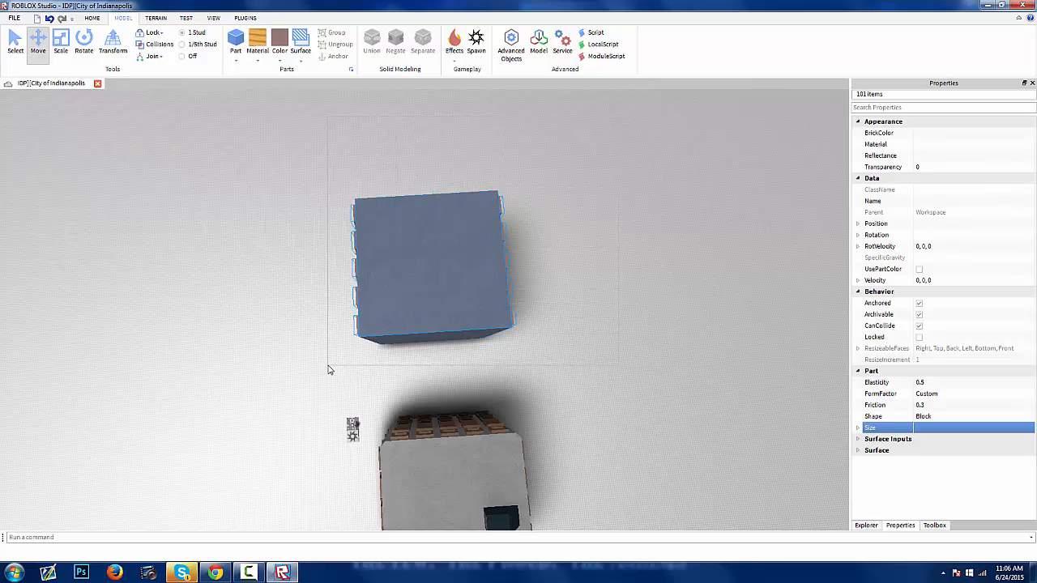
{"action": "key", "text": "a"}
{"action": "key", "text": "w"}
{"action": "right_click_drag", "start_coordinate": [549, 357], "coordinate": [548, 351]}
{"action": "key", "text": "s"}
{"action": "key", "text": "w"}
{"action": "left_click_drag", "start_coordinate": [470, 289], "coordinate": [500, 377]}
{"action": "right_click_drag", "start_coordinate": [500, 378], "coordinate": [496, 370]}
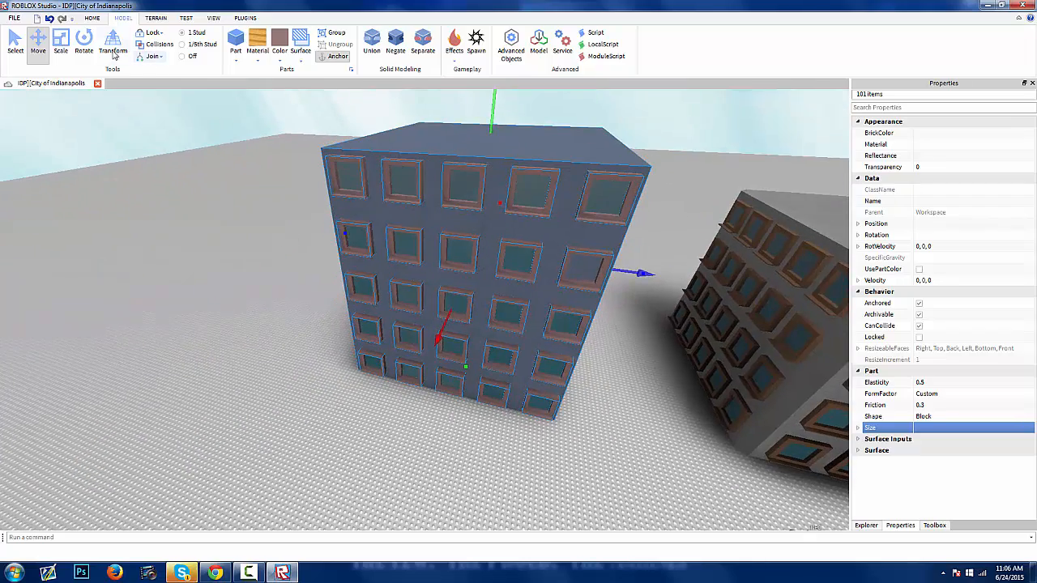
{"action": "left_click", "coordinate": [85, 42]}
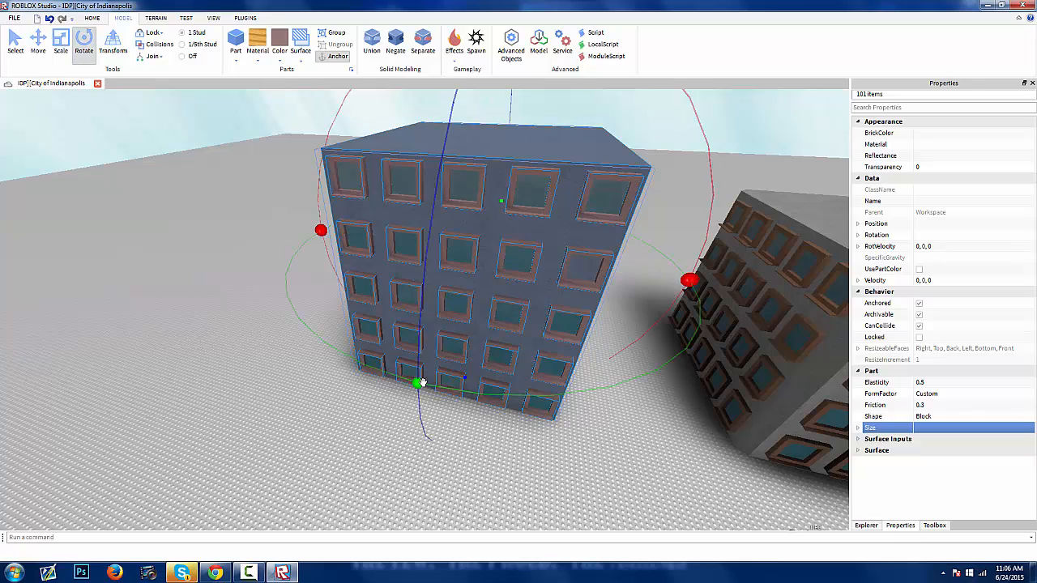
{"action": "left_click_drag", "start_coordinate": [438, 381], "coordinate": [689, 283]}
{"action": "mouse_move", "coordinate": [689, 283]}
{"action": "right_mouse_down"}
{"action": "mouse_move", "coordinate": [681, 283]}
{"action": "mouse_move", "coordinate": [698, 276]}
{"action": "right_mouse_up"}
{"action": "key", "text": "w"}
{"action": "key", "text": "s"}
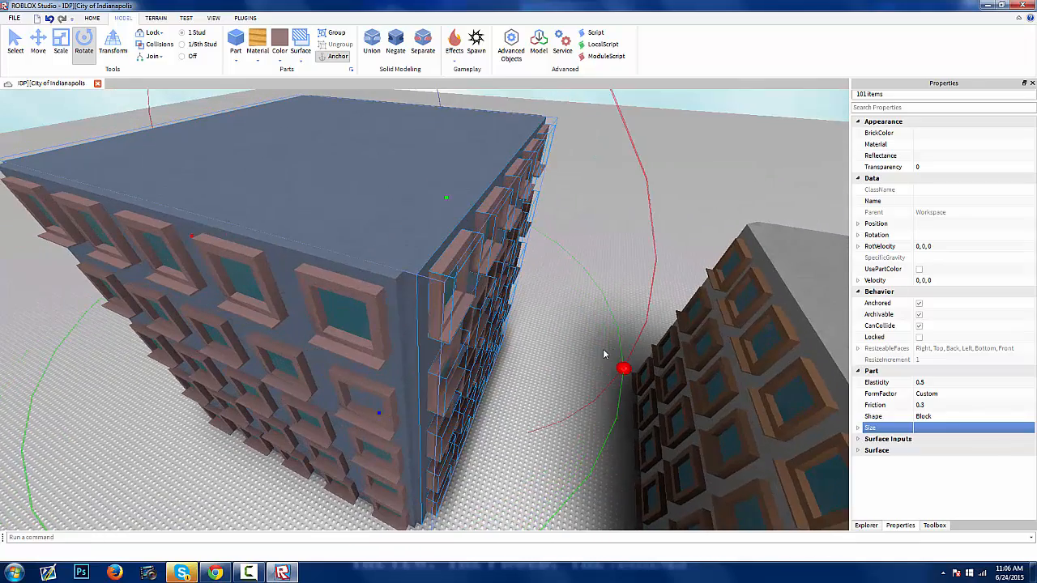
{"action": "left_click", "coordinate": [548, 366]}
{"action": "right_click_drag", "start_coordinate": [548, 364], "coordinate": [541, 364]}
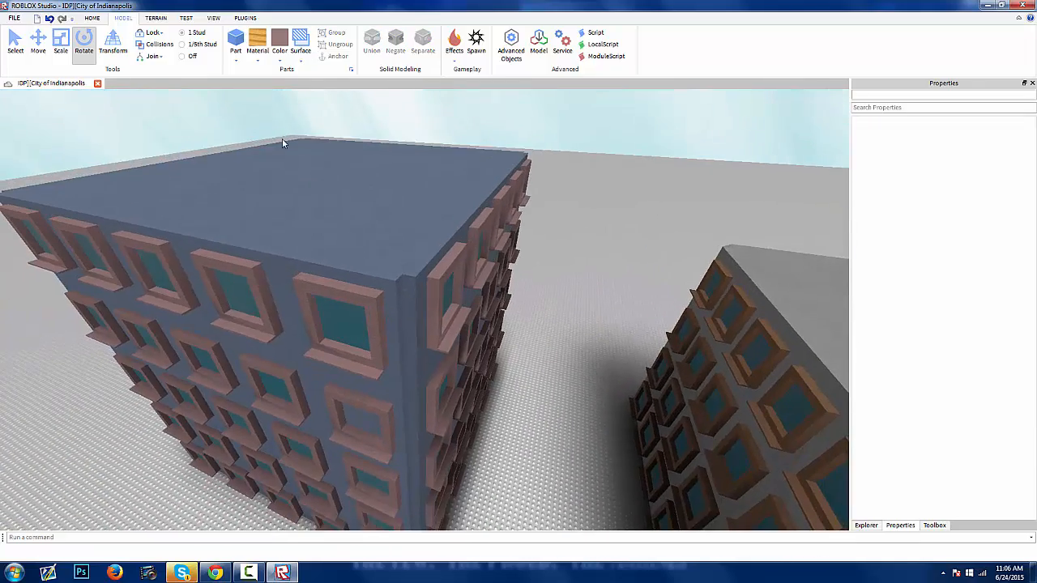
- Copy the small wedge from the building-parts kit and place it at the base of the building's notched corner
{"action": "right_click_drag", "start_coordinate": [360, 232], "coordinate": [408, 247]}
{"action": "key", "text": "w"}
{"action": "key", "text": "e"}
{"action": "key", "text": "w"}
{"action": "key", "text": "w"}
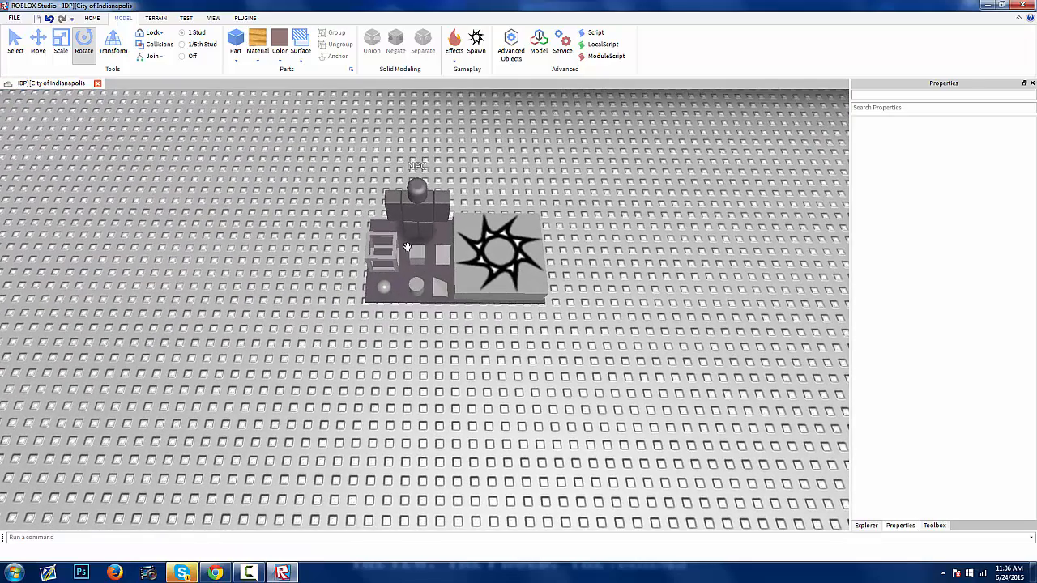
{"action": "left_click", "coordinate": [440, 254]}
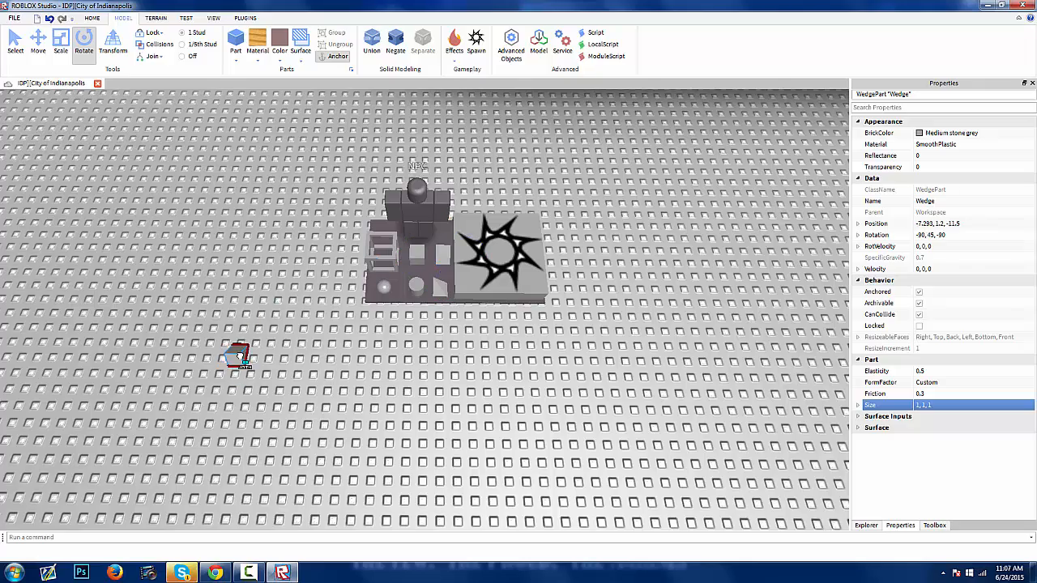
{"action": "left_click_drag", "start_coordinate": [321, 328], "coordinate": [306, 248]}
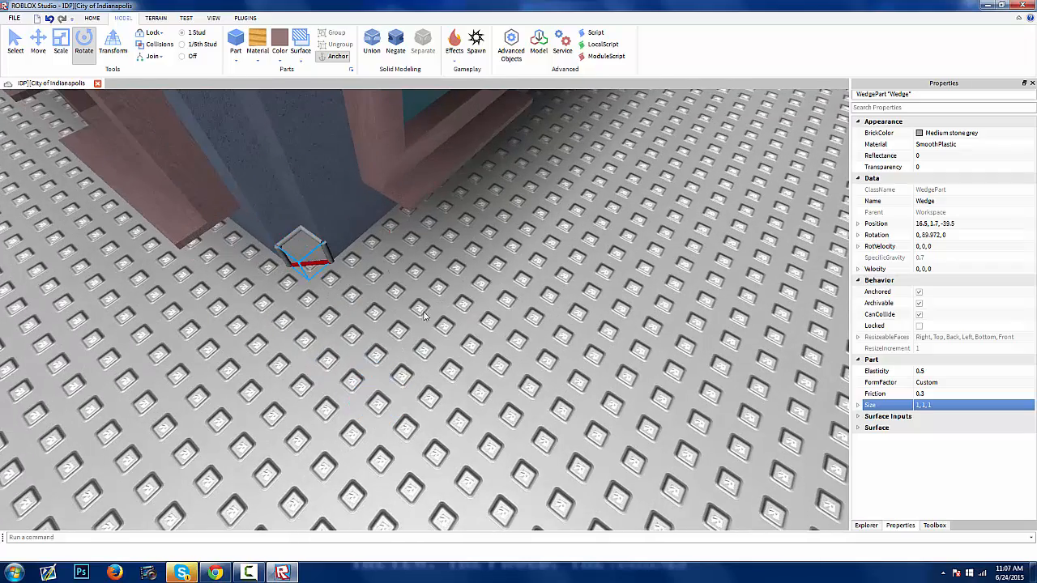
- Stretch the corner wedge to 58 studs tall and give it the Sand blue colour and Concrete material
{"action": "left_click", "coordinate": [61, 44]}
{"action": "left_click_drag", "start_coordinate": [268, 199], "coordinate": [297, 225]}
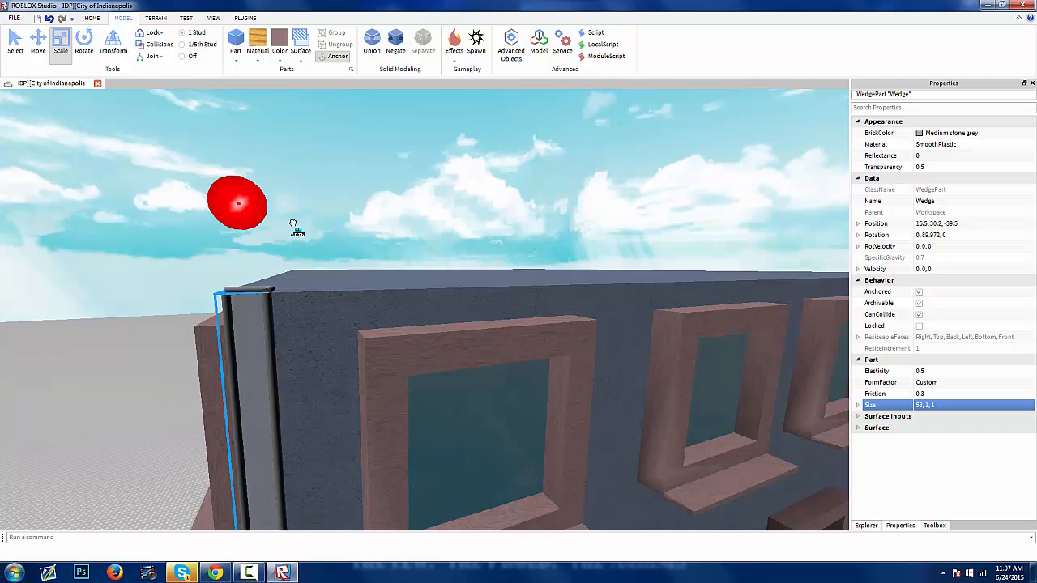
{"action": "left_click", "coordinate": [279, 58]}
{"action": "left_click", "coordinate": [363, 107]}
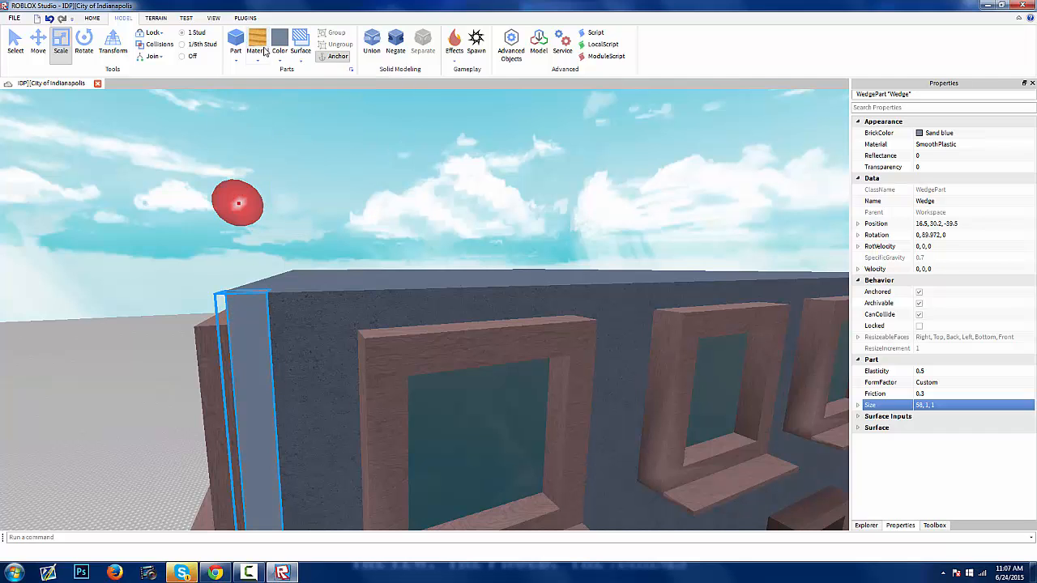
{"action": "left_click", "coordinate": [257, 59]}
{"action": "left_click", "coordinate": [280, 121]}
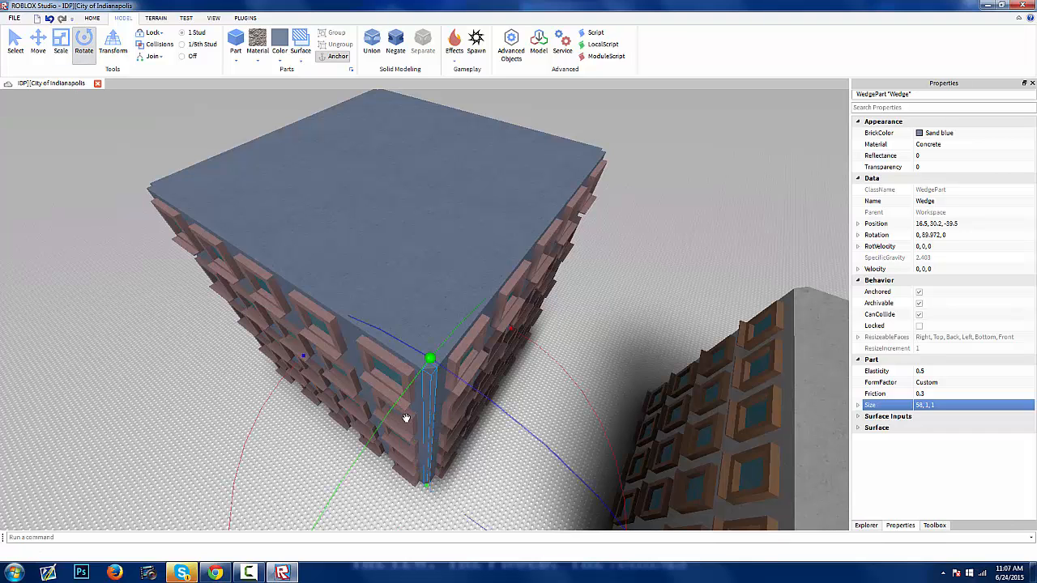
- Place a copy of the corner wedge, rotated to fit, in the adjacent building corner at position 16.5, 30.2, -94.5
{"action": "scroll", "coordinate": [593, 486], "scroll_direction": "down", "scroll_amount": 3}
{"action": "left_click_drag", "start_coordinate": [512, 329], "coordinate": [547, 499]}
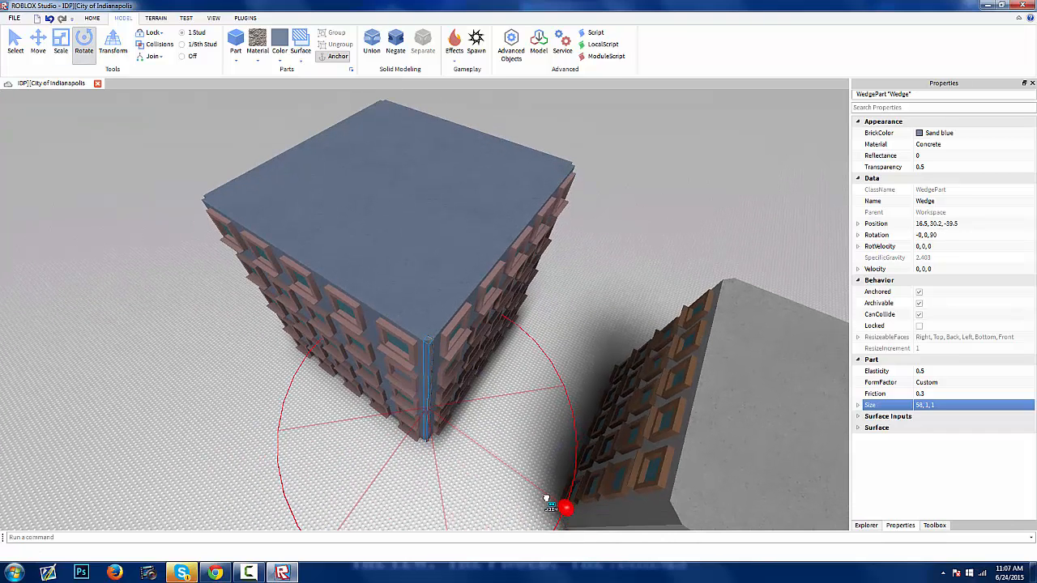
{"action": "left_click", "coordinate": [39, 40]}
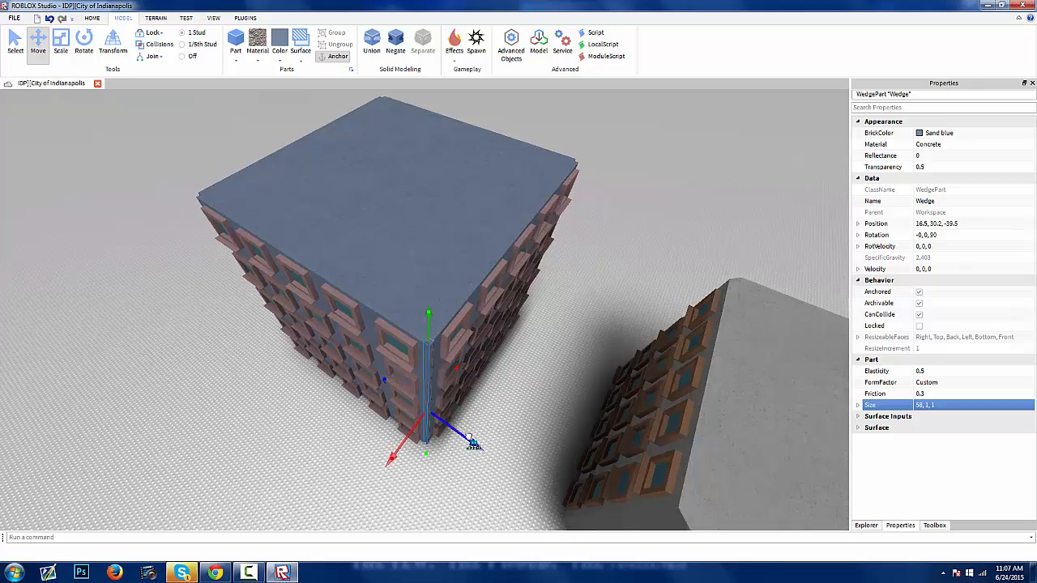
{"action": "scroll", "coordinate": [352, 328], "scroll_direction": "up", "scroll_amount": 5}
{"action": "left_click_drag", "start_coordinate": [353, 328], "coordinate": [509, 340]}
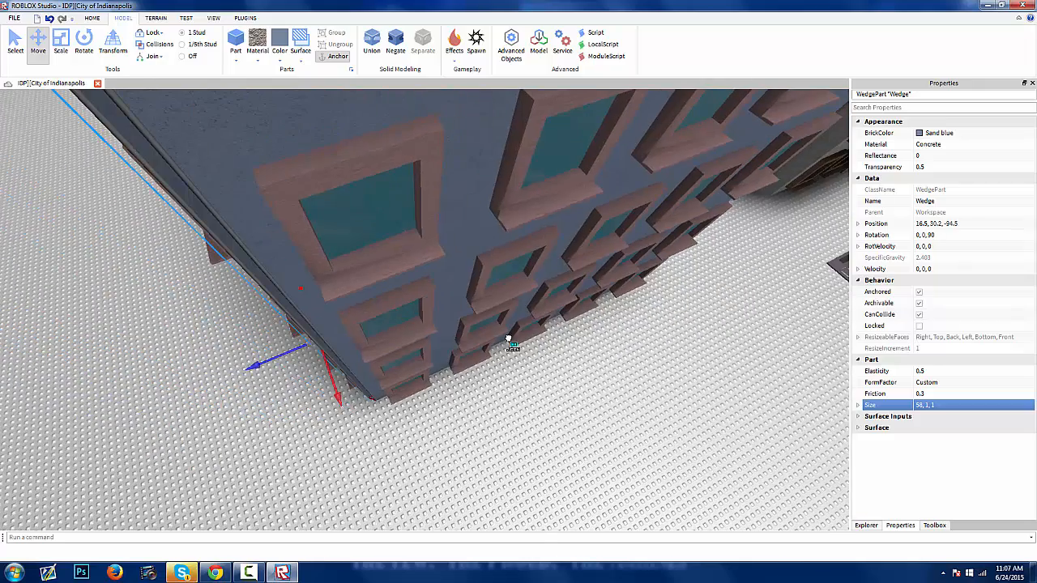
- Duplicate both corner wedges, turn the copies around and move them into the two remaining notched corners on the opposite side
{"action": "right_click_drag", "start_coordinate": [510, 340], "coordinate": [554, 314]}
{"action": "scroll", "coordinate": [525, 327], "scroll_direction": "down", "scroll_amount": 3}
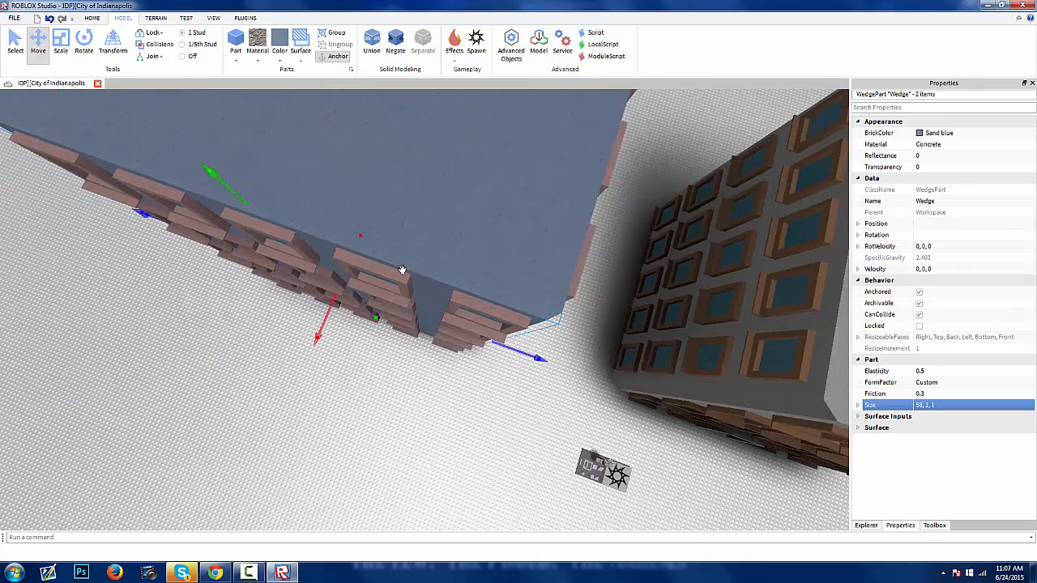
{"action": "scroll", "coordinate": [312, 429], "scroll_direction": "down", "scroll_amount": 3}
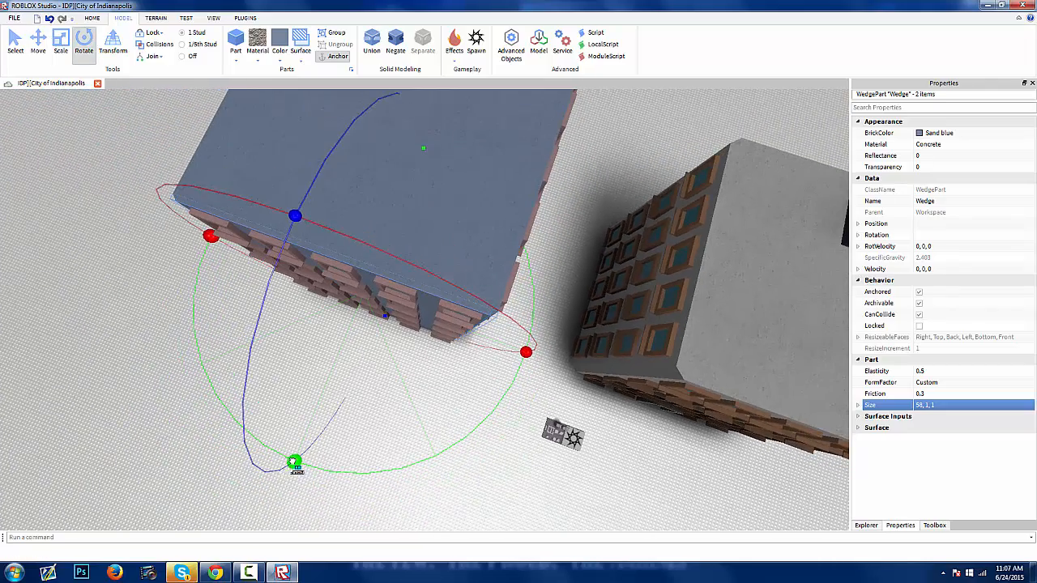
{"action": "left_click_drag", "start_coordinate": [295, 466], "coordinate": [449, 170]}
{"action": "left_click_drag", "start_coordinate": [385, 128], "coordinate": [382, 130]}
{"action": "key", "text": "ctrl+2"}
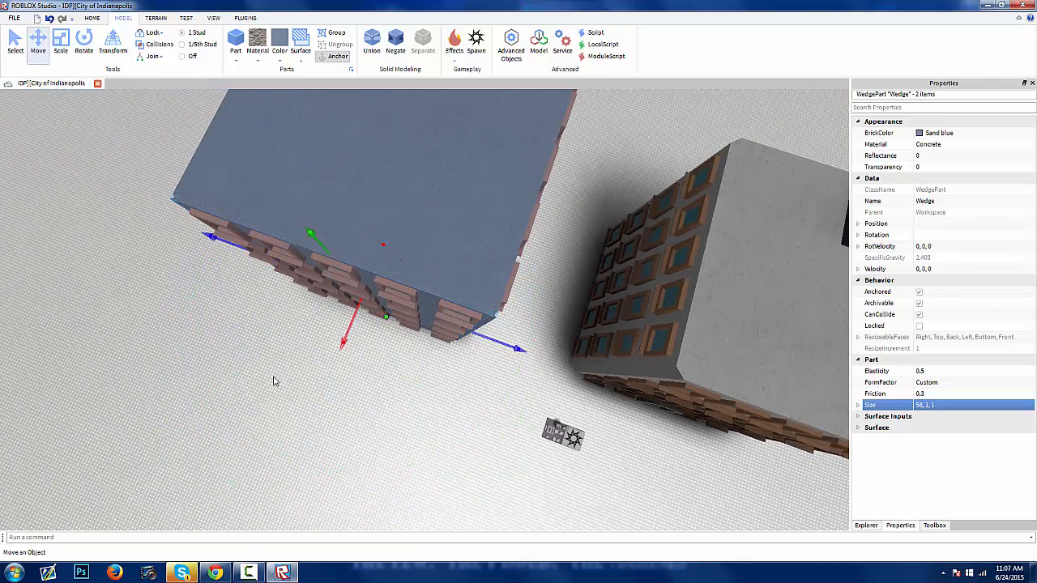
{"action": "right_click_drag", "start_coordinate": [361, 308], "coordinate": [358, 306]}
{"action": "key", "text": "d"}
{"action": "left_click_drag", "start_coordinate": [359, 306], "coordinate": [362, 465]}
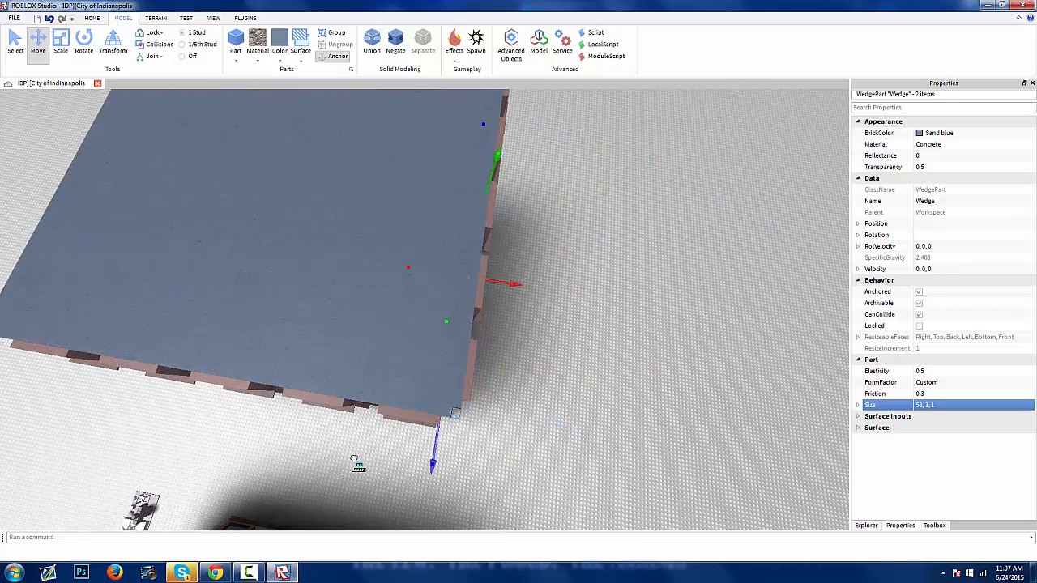
{"action": "left_click", "coordinate": [571, 371]}
{"action": "right_click_drag", "start_coordinate": [571, 370], "coordinate": [567, 367]}
{"action": "key", "text": "s"}
{"action": "key", "text": "d"}
{"action": "right_click_drag", "start_coordinate": [351, 311], "coordinate": [350, 309]}
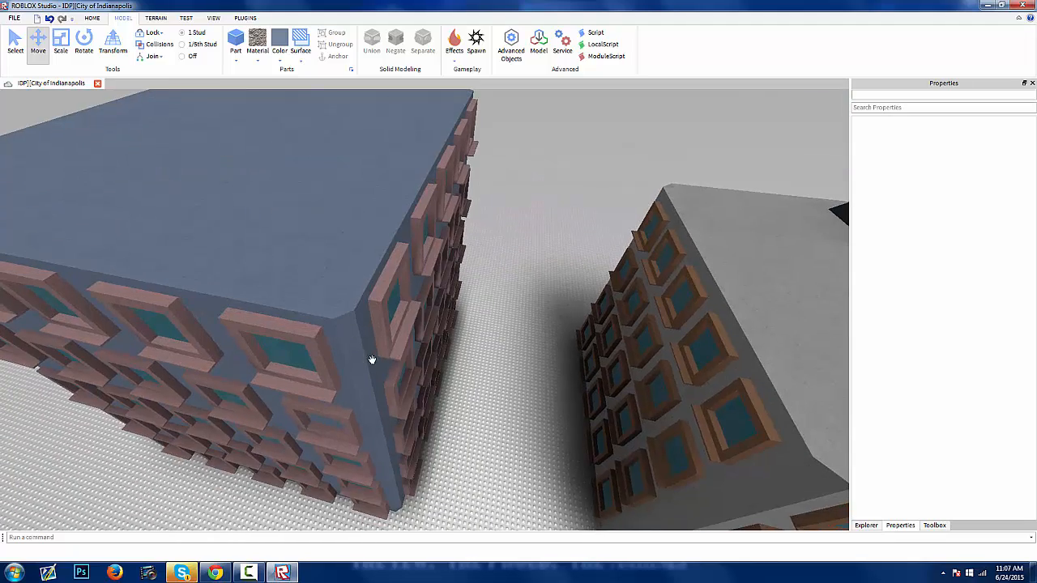
- Union the two overlapping main blocks of the grey-blue building into a single solid
{"action": "right_click_drag", "start_coordinate": [373, 360], "coordinate": [371, 358]}
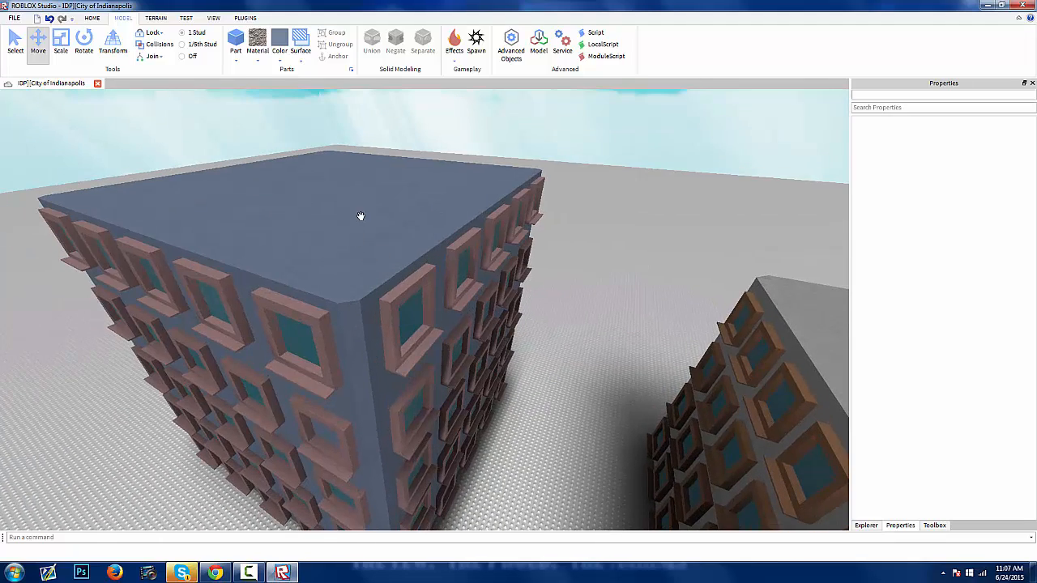
{"action": "key", "text": "w"}
{"action": "right_click_drag", "start_coordinate": [361, 217], "coordinate": [361, 219]}
{"action": "key", "text": "s"}
{"action": "right_click_drag", "start_coordinate": [388, 365], "coordinate": [388, 367]}
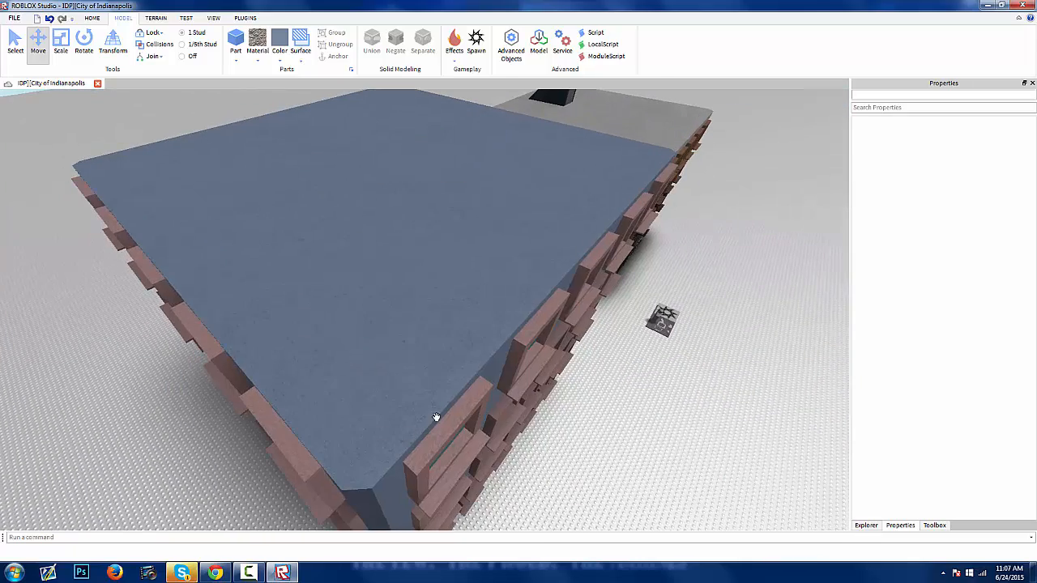
{"action": "right_click_drag", "start_coordinate": [514, 362], "coordinate": [516, 365]}
{"action": "left_click", "coordinate": [466, 403]}
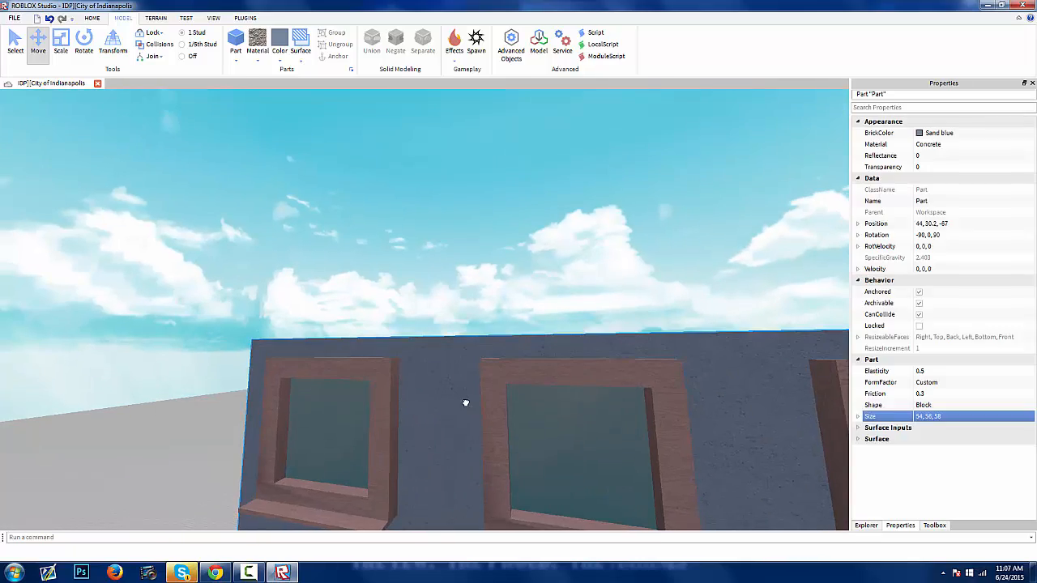
{"action": "key", "text": "a"}
{"action": "right_click_drag", "start_coordinate": [377, 387], "coordinate": [376, 387]}
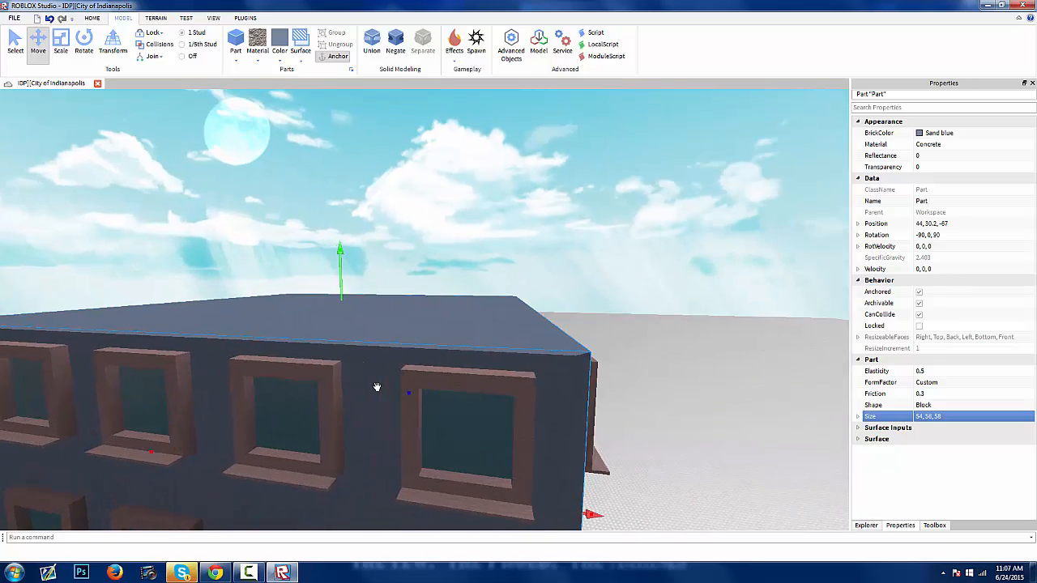
{"action": "key", "text": "f"}
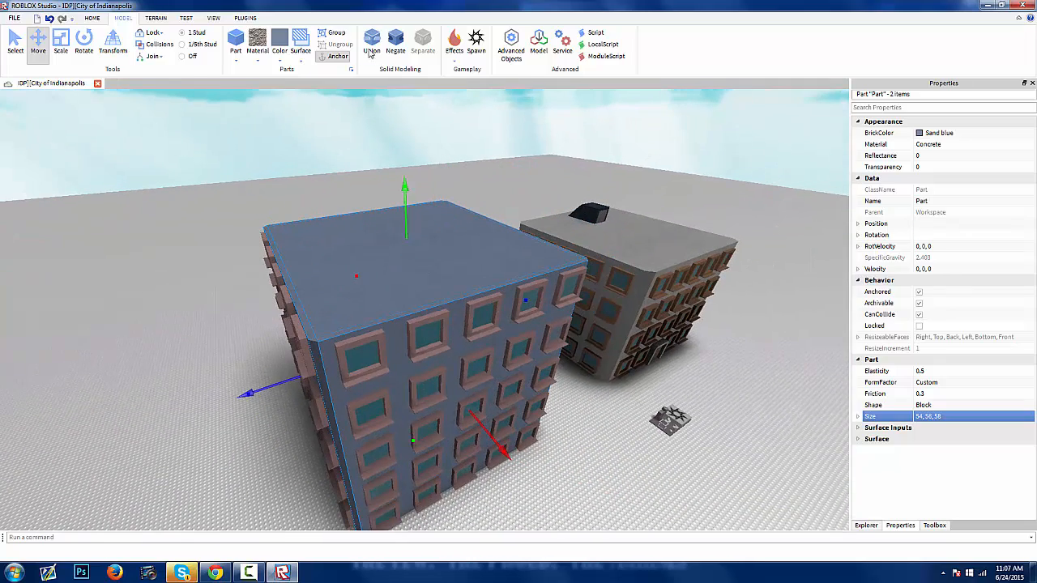
{"action": "left_click", "coordinate": [370, 46]}
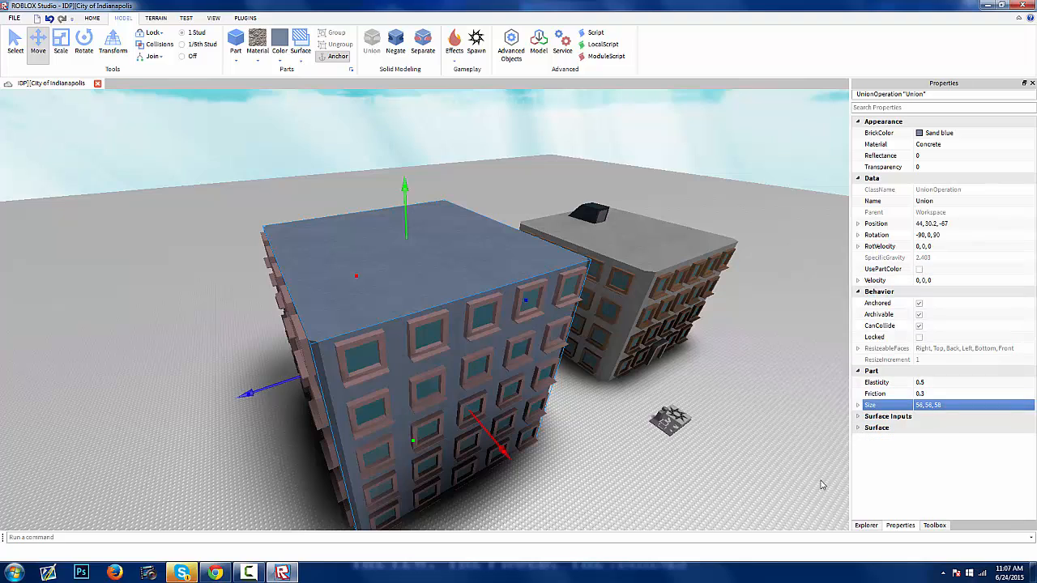
- Enable UsePartColor on the grey-blue building's union
{"action": "key", "text": "d"}
{"action": "right_click_drag", "start_coordinate": [504, 374], "coordinate": [506, 376]}
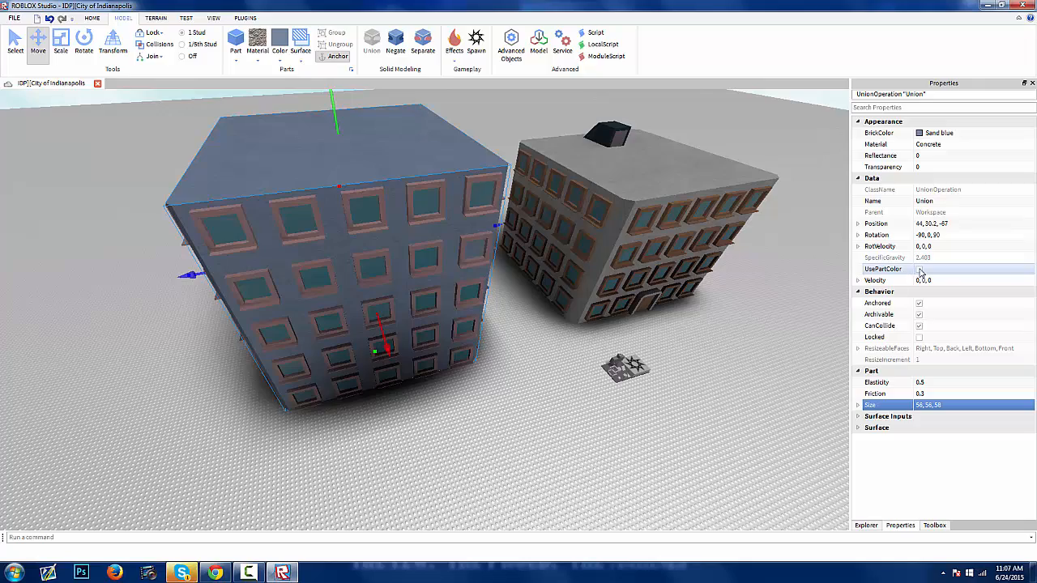
{"action": "key", "text": "a"}
{"action": "right_click_drag", "start_coordinate": [419, 270], "coordinate": [398, 271]}
{"action": "key", "text": "w"}
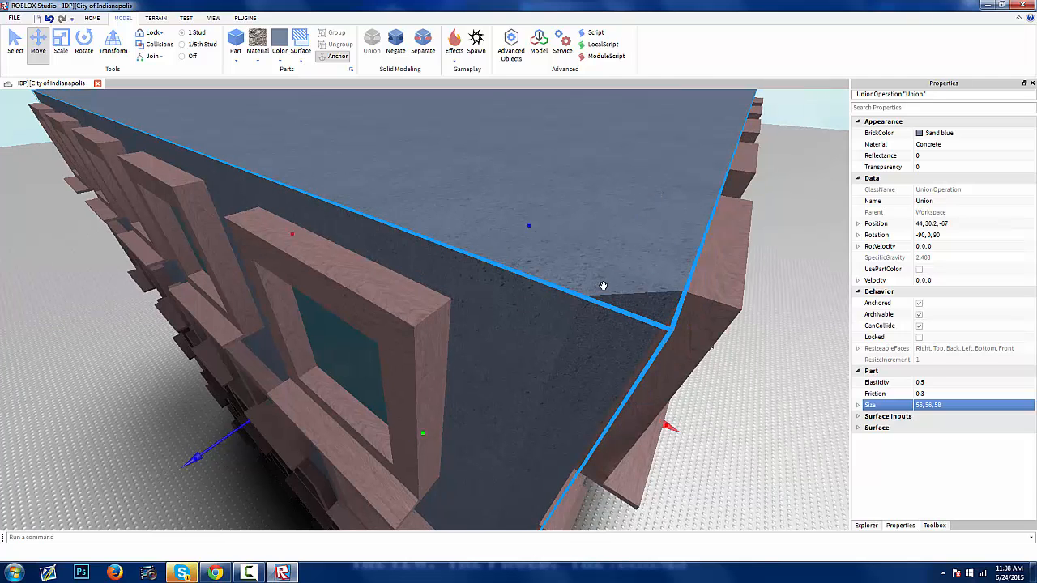
{"action": "left_click", "coordinate": [917, 271]}
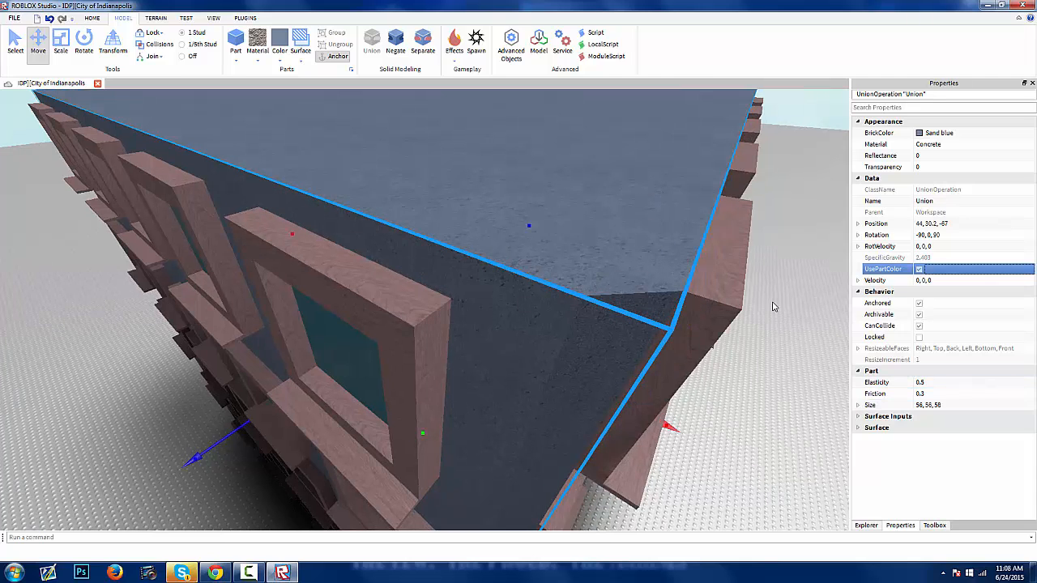
- Examine the grey-blue building next to the finished grey one from the ground-level front
{"action": "scroll", "coordinate": [638, 305], "scroll_direction": "down", "scroll_amount": 8}
{"action": "left_click", "coordinate": [596, 416]}
{"action": "right_click_drag", "start_coordinate": [596, 416], "coordinate": [597, 417]}
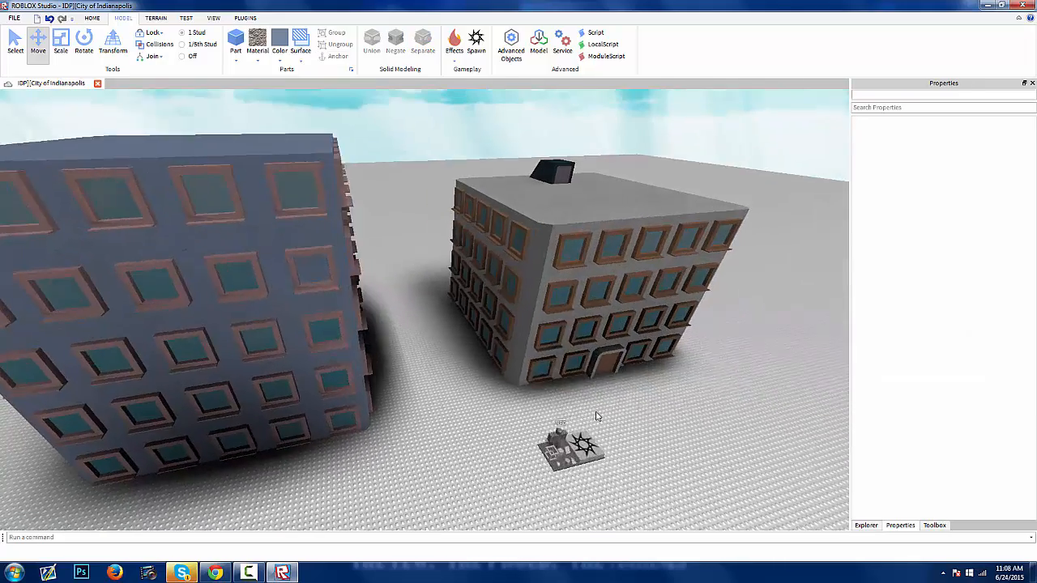
{"action": "scroll", "coordinate": [598, 416], "scroll_direction": "down", "scroll_amount": 3}
{"action": "scroll", "coordinate": [539, 462], "scroll_direction": "up", "scroll_amount": 3}
{"action": "right_click_drag", "start_coordinate": [540, 463], "coordinate": [541, 462]}
{"action": "scroll", "coordinate": [540, 462], "scroll_direction": "down", "scroll_amount": 4}
{"action": "scroll", "coordinate": [541, 462], "scroll_direction": "up", "scroll_amount": 2}
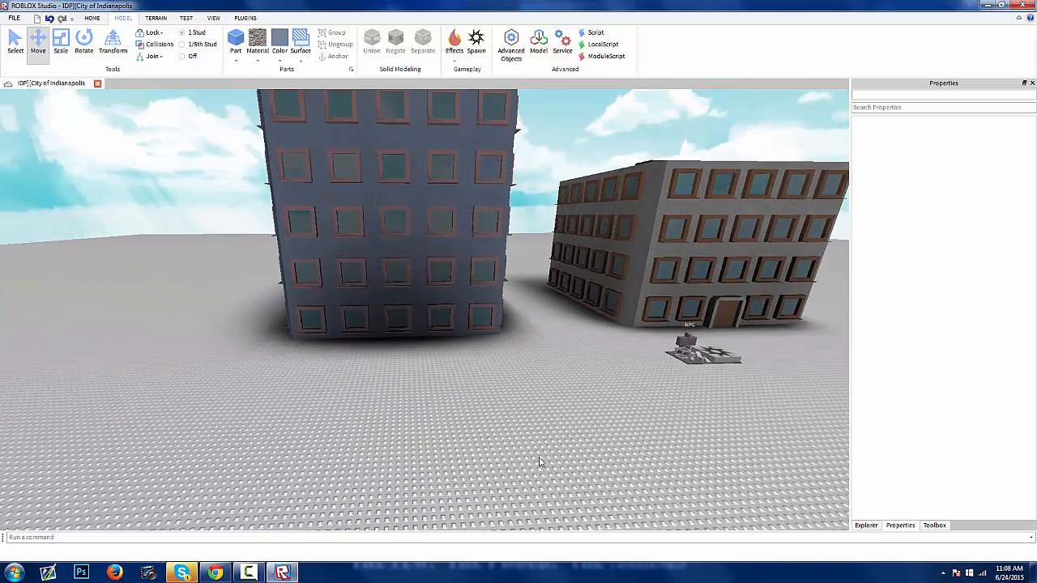
- Delete the middle ground-floor window, frame and glass together, from the grey-blue building's front
{"action": "right_click_drag", "start_coordinate": [557, 447], "coordinate": [556, 447]}
{"action": "scroll", "coordinate": [557, 446], "scroll_direction": "up", "scroll_amount": 4}
{"action": "left_click_drag", "start_coordinate": [401, 211], "coordinate": [384, 178]}
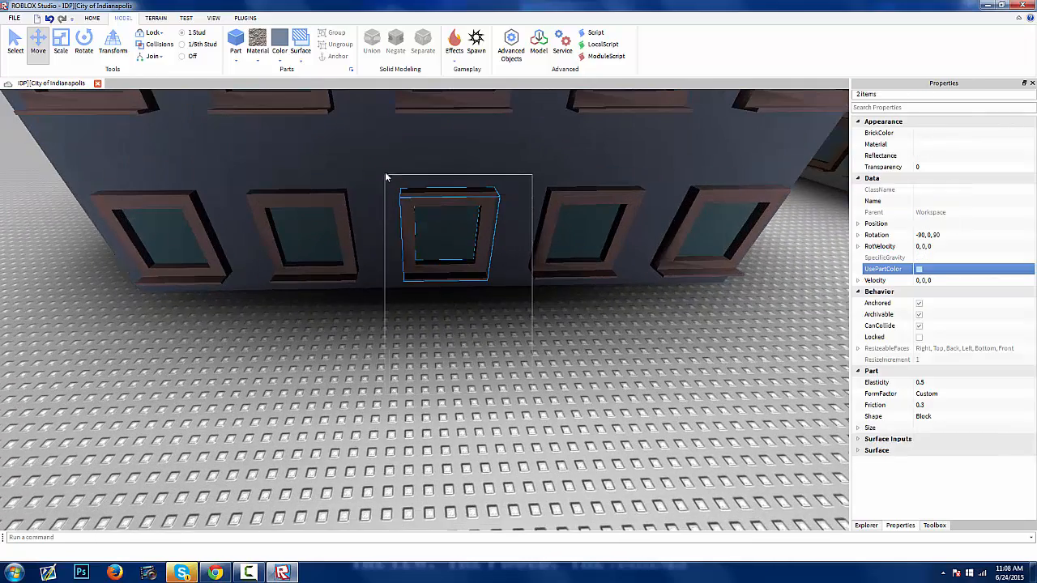
{"action": "right_click_drag", "start_coordinate": [437, 307], "coordinate": [438, 307]}
{"action": "scroll", "coordinate": [433, 275], "scroll_direction": "up", "scroll_amount": 3}
{"action": "scroll", "coordinate": [446, 291], "scroll_direction": "down", "scroll_amount": 2}
{"action": "left_click_drag", "start_coordinate": [431, 253], "coordinate": [581, 424]}
{"action": "right_click_drag", "start_coordinate": [581, 424], "coordinate": [464, 272]}
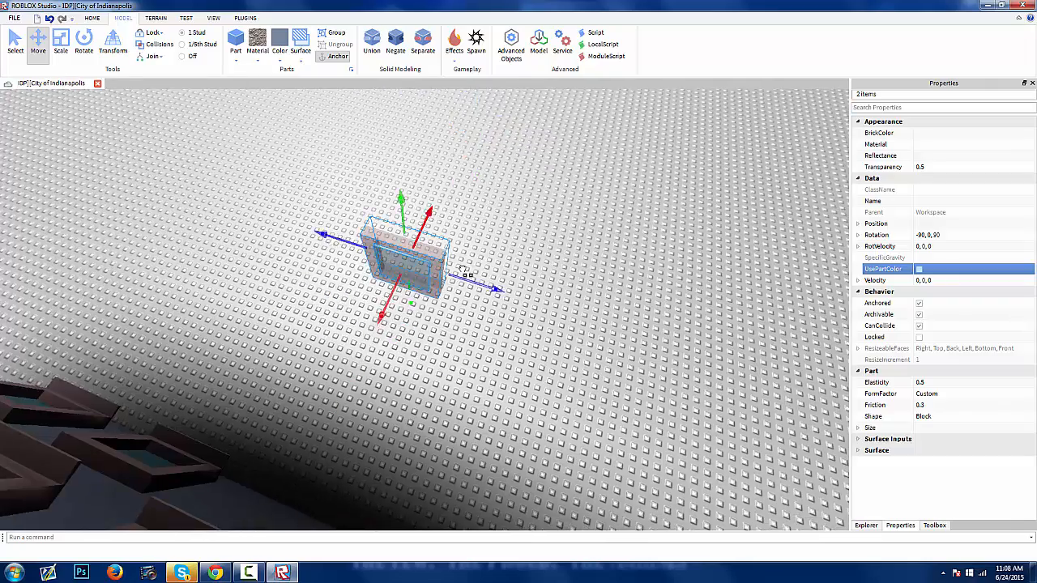
{"action": "left_click_drag", "start_coordinate": [464, 272], "coordinate": [433, 271]}
{"action": "right_click_drag", "start_coordinate": [433, 271], "coordinate": [432, 270]}
{"action": "key", "text": "Delete"}
- Copy the NPC figure from the building-parts kit and stand it in front of the gap in the ground-floor windows
{"action": "scroll", "coordinate": [494, 323], "scroll_direction": "up", "scroll_amount": 2}
{"action": "right_click_drag", "start_coordinate": [494, 323], "coordinate": [495, 323]}
{"action": "left_click", "coordinate": [578, 369]}
{"action": "left_click_drag", "start_coordinate": [597, 369], "coordinate": [410, 325]}
{"action": "right_click_drag", "start_coordinate": [409, 326], "coordinate": [410, 326]}
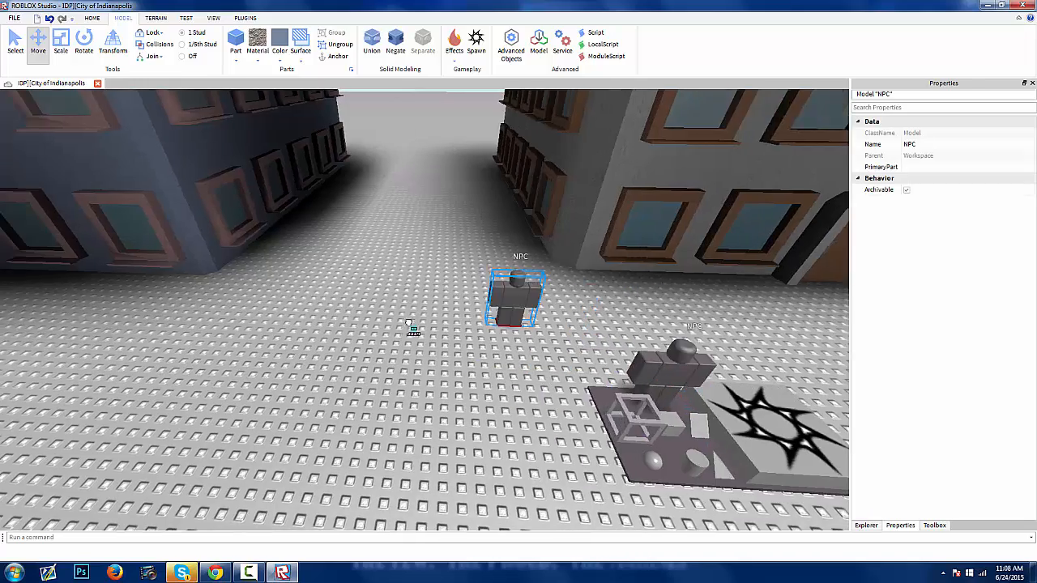
{"action": "left_click_drag", "start_coordinate": [409, 326], "coordinate": [359, 337]}
{"action": "right_click_drag", "start_coordinate": [358, 337], "coordinate": [359, 337]}
{"action": "left_click_drag", "start_coordinate": [359, 337], "coordinate": [358, 318]}
{"action": "right_click_drag", "start_coordinate": [358, 318], "coordinate": [358, 317]}
{"action": "left_click_drag", "start_coordinate": [359, 318], "coordinate": [359, 293]}
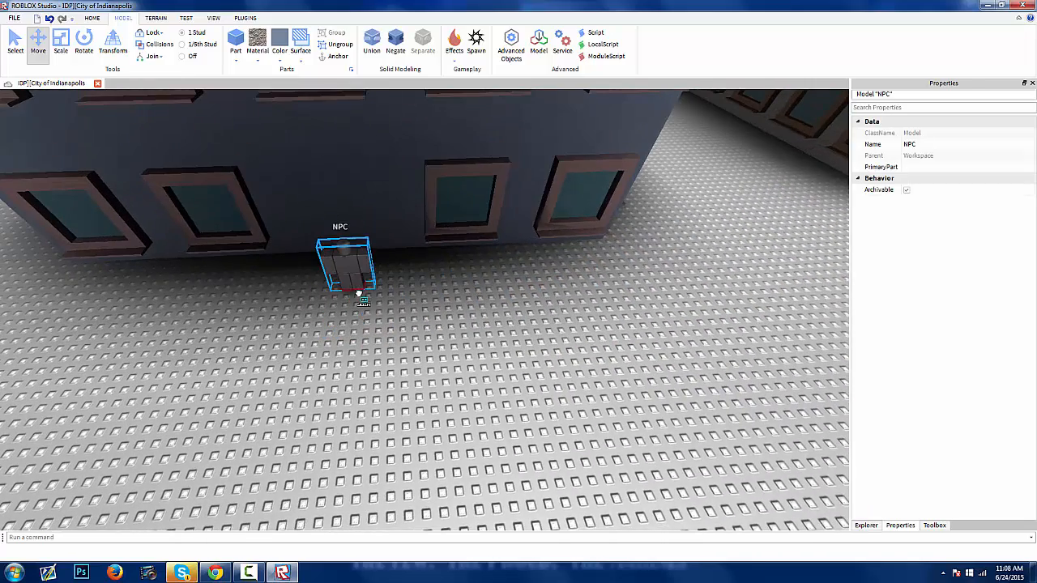
- Copy the small cube from the parts kit to the wall gap at position 15.5, 1.7, -63.5 and move the NPC against the wall beside it
{"action": "left_click", "coordinate": [525, 310]}
{"action": "right_click_drag", "start_coordinate": [525, 310], "coordinate": [523, 310]}
{"action": "scroll", "coordinate": [524, 310], "scroll_direction": "up", "scroll_amount": 3}
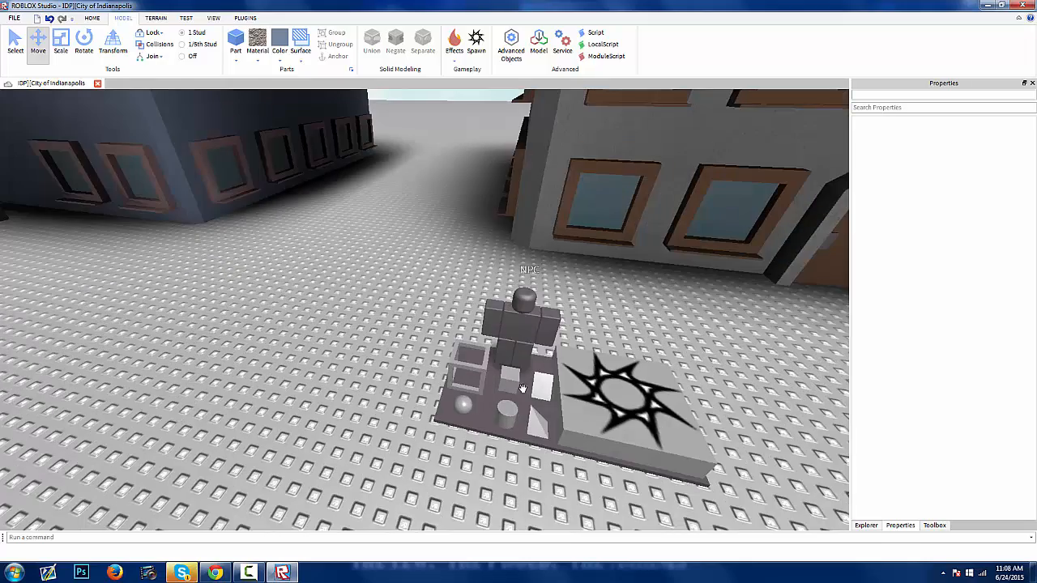
{"action": "left_click", "coordinate": [508, 383]}
{"action": "right_click_drag", "start_coordinate": [339, 303], "coordinate": [340, 304]}
{"action": "left_click_drag", "start_coordinate": [339, 303], "coordinate": [347, 306]}
{"action": "scroll", "coordinate": [347, 308], "scroll_direction": "up", "scroll_amount": 3}
{"action": "right_click_drag", "start_coordinate": [347, 306], "coordinate": [347, 306]}
{"action": "left_click_drag", "start_coordinate": [347, 305], "coordinate": [445, 370]}
{"action": "scroll", "coordinate": [398, 333], "scroll_direction": "up", "scroll_amount": 3}
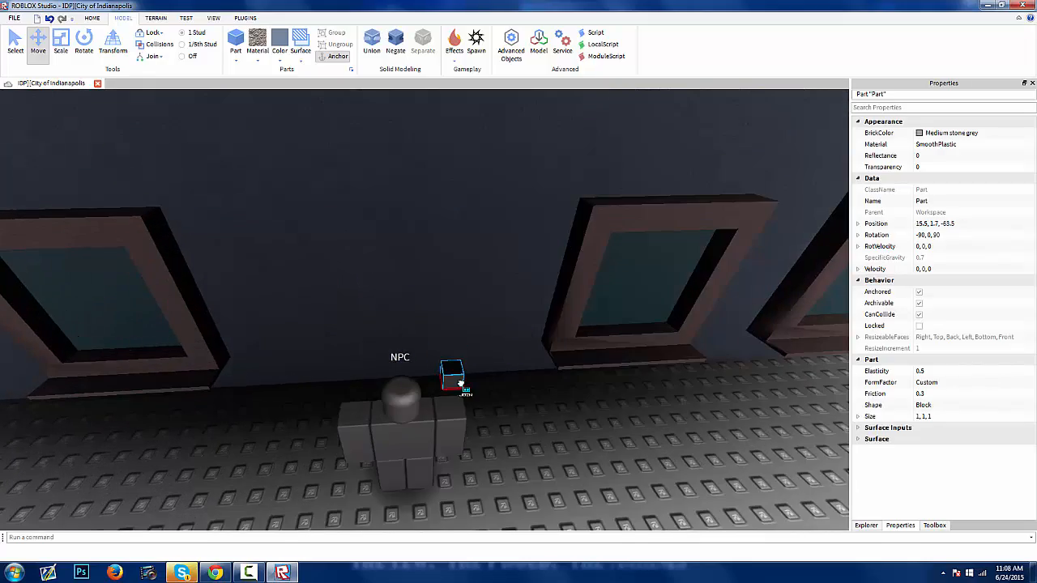
{"action": "left_click", "coordinate": [423, 456]}
{"action": "left_click_drag", "start_coordinate": [404, 508], "coordinate": [414, 394]}
- Stretch the cube into a post 5 studs tall and place a duplicate on the NPC's other side
{"action": "left_click", "coordinate": [451, 373]}
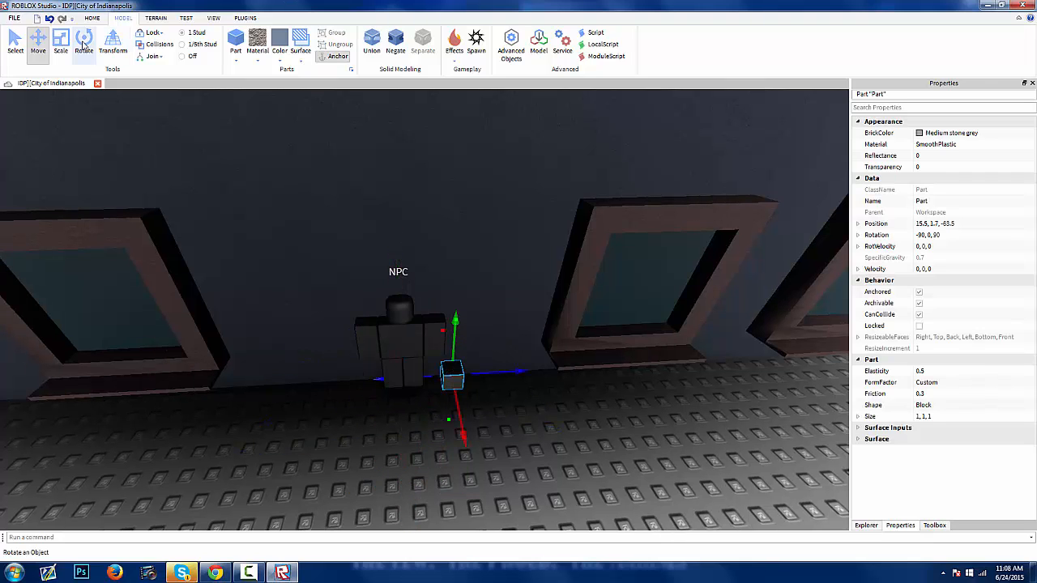
{"action": "mouse_move", "coordinate": [463, 265]}
{"action": "left_mouse_down"}
{"action": "mouse_move", "coordinate": [463, 222]}
{"action": "mouse_move", "coordinate": [465, 261]}
{"action": "left_mouse_up"}
{"action": "right_click_drag", "start_coordinate": [465, 233], "coordinate": [434, 275]}
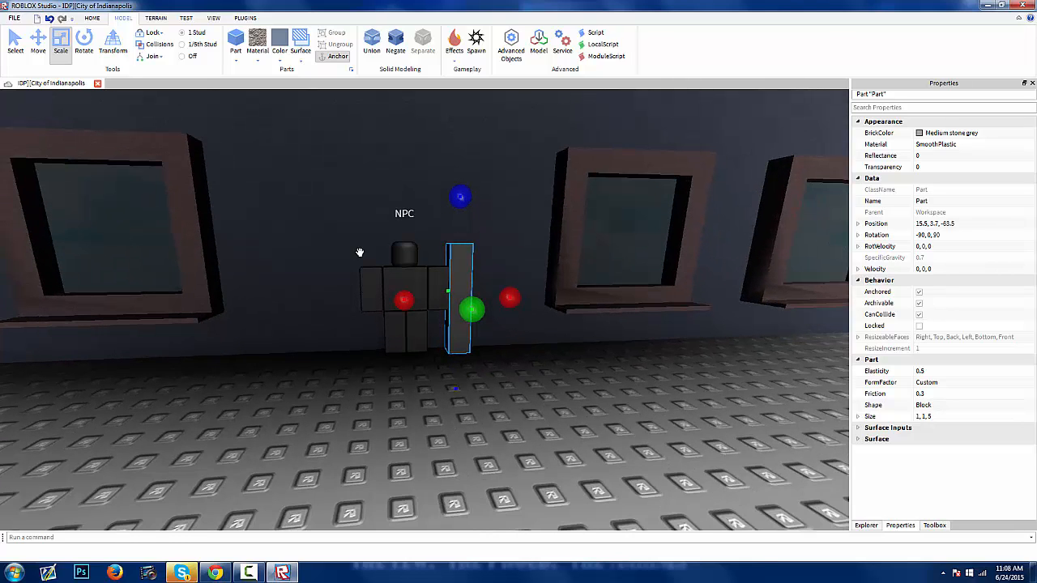
{"action": "left_click_drag", "start_coordinate": [382, 301], "coordinate": [290, 341]}
- Duplicate a door post and resize the copy into a 4 × 1 × 1 stud lintel across the top of the doorway
{"action": "left_click_drag", "start_coordinate": [440, 309], "coordinate": [443, 309]}
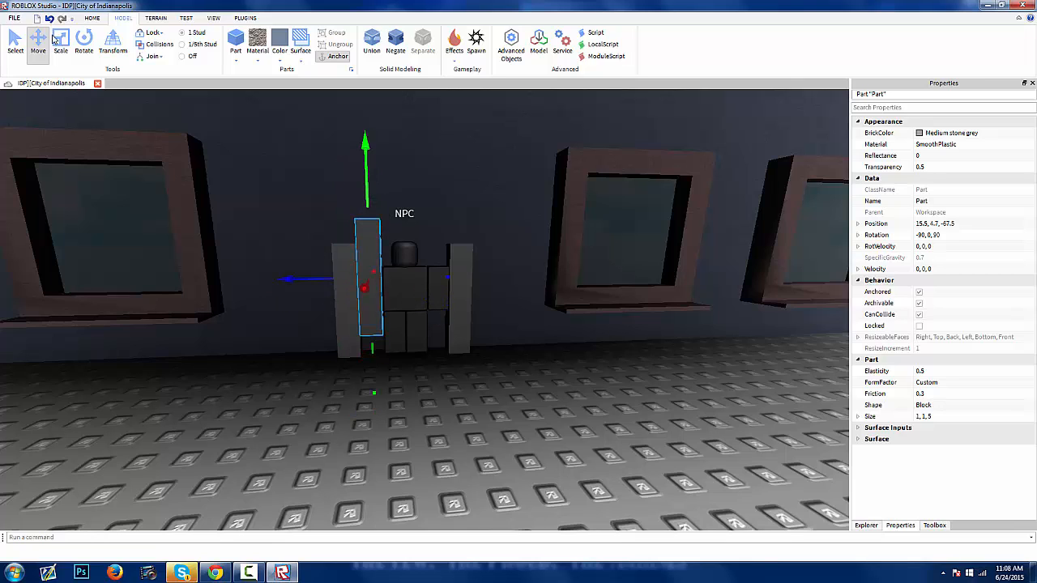
{"action": "left_click_drag", "start_coordinate": [371, 365], "coordinate": [385, 271]}
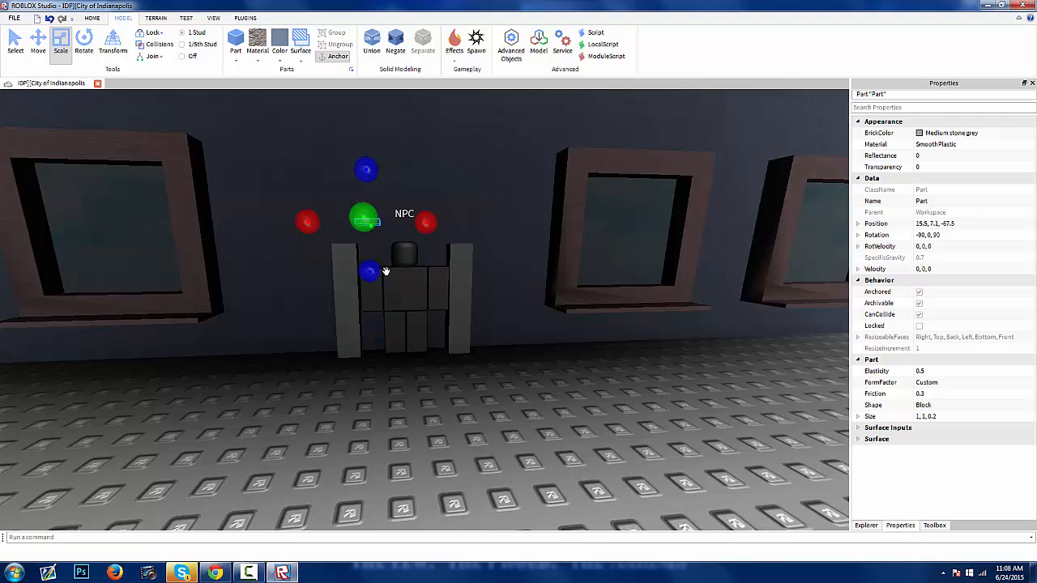
{"action": "key", "text": "ctrl+z"}
{"action": "left_click_drag", "start_coordinate": [375, 377], "coordinate": [382, 299]}
{"action": "left_click_drag", "start_coordinate": [423, 234], "coordinate": [496, 243]}
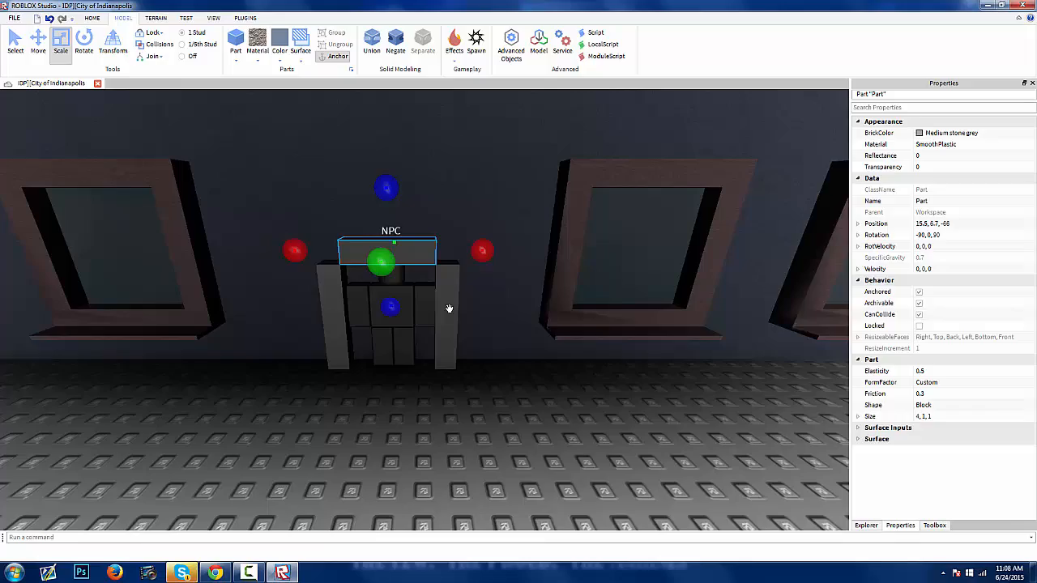
- Move the NPC out of the doorway onto the open ground in front of the building
{"action": "left_click", "coordinate": [391, 324]}
{"action": "scroll", "coordinate": [346, 432], "scroll_direction": "down", "scroll_amount": 5}
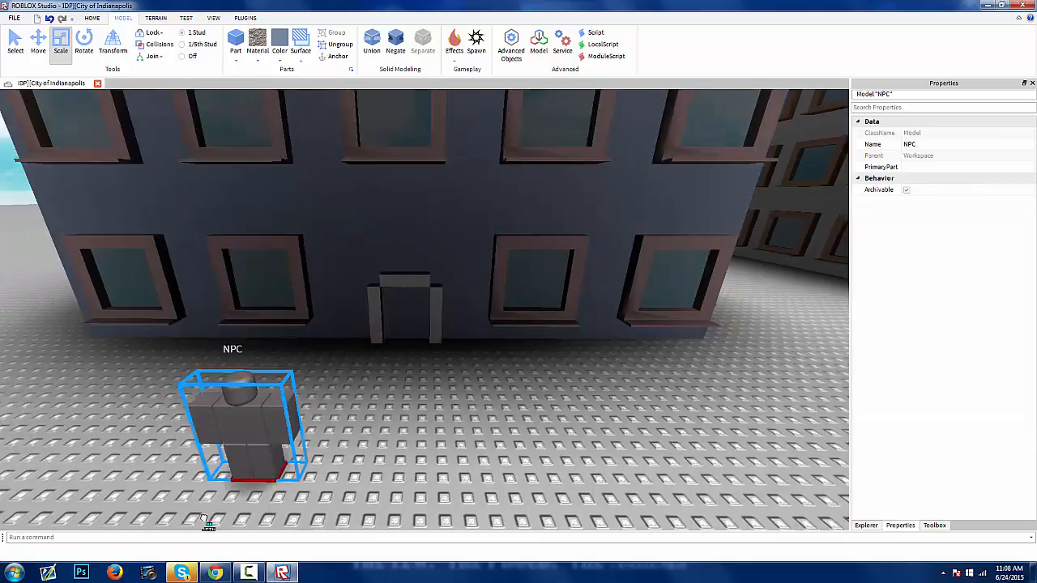
{"action": "left_click", "coordinate": [417, 416]}
- Copy the wedge from the parts kit and fit one on top of each post at the ends of the lintel
{"action": "right_click_drag", "start_coordinate": [416, 417], "coordinate": [564, 344]}
{"action": "key", "text": "w"}
{"action": "left_click", "coordinate": [632, 296]}
{"action": "left_click", "coordinate": [240, 253]}
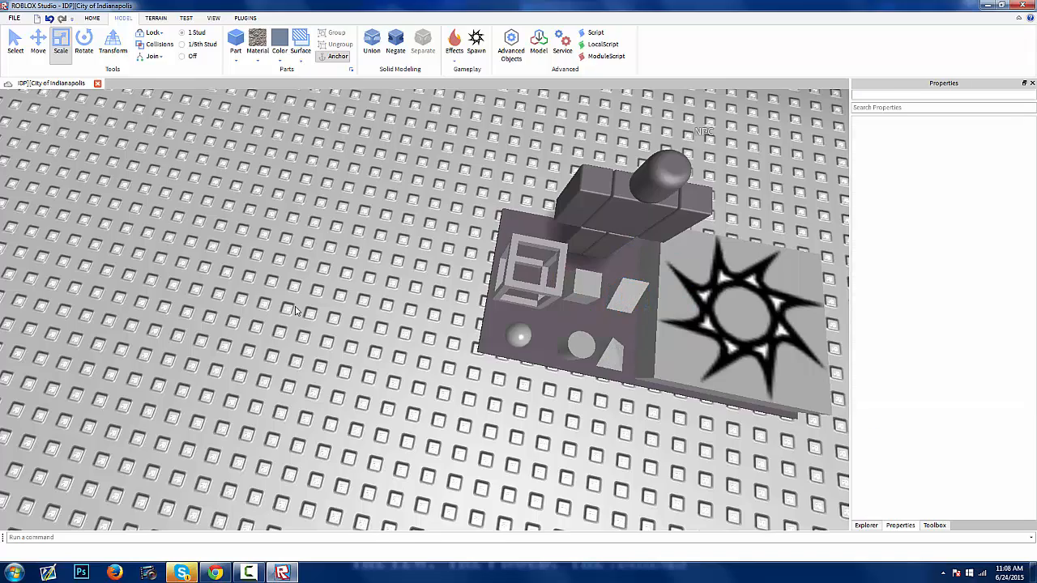
{"action": "left_click_drag", "start_coordinate": [636, 297], "coordinate": [241, 185]}
{"action": "key", "text": "w"}
{"action": "right_click_drag", "start_coordinate": [240, 186], "coordinate": [238, 186]}
{"action": "key", "text": "w"}
{"action": "left_click_drag", "start_coordinate": [238, 185], "coordinate": [418, 224]}
{"action": "scroll", "coordinate": [336, 446], "scroll_direction": "down", "scroll_amount": 3}
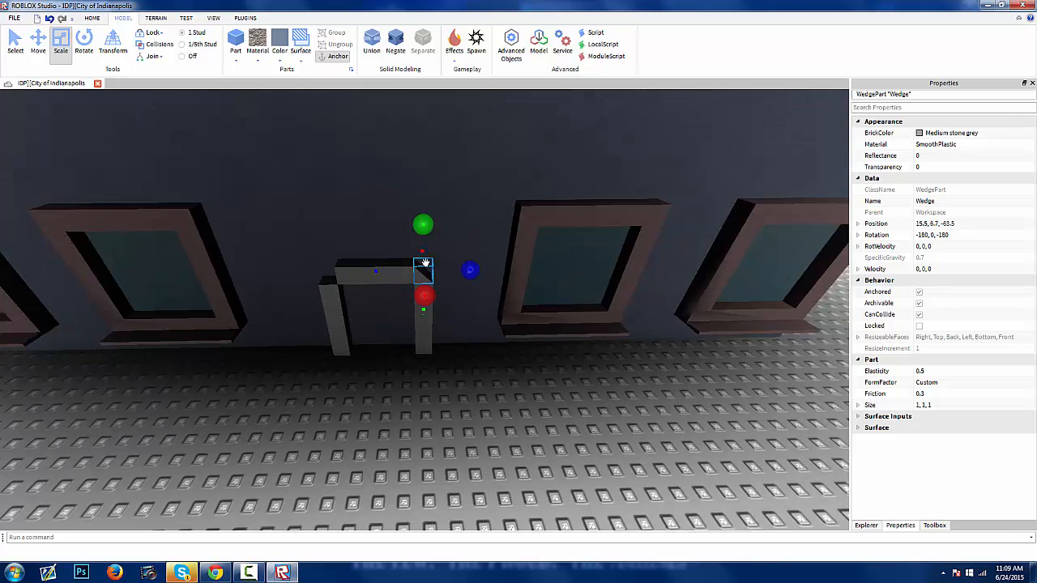
{"action": "right_click_drag", "start_coordinate": [305, 409], "coordinate": [306, 408]}
{"action": "left_click_drag", "start_coordinate": [306, 407], "coordinate": [389, 330]}
- Select all five door-frame parts and give them the Sand blue colour and Concrete material
{"action": "right_click_drag", "start_coordinate": [524, 367], "coordinate": [522, 369]}
{"action": "left_click_drag", "start_coordinate": [501, 397], "coordinate": [311, 247]}
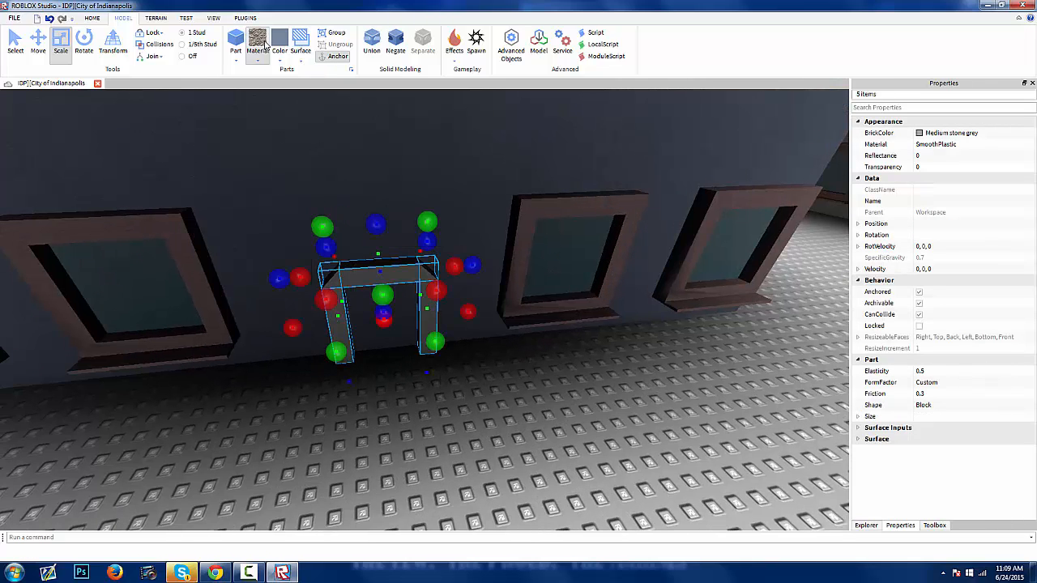
{"action": "left_click", "coordinate": [468, 419]}
- Duplicate a frame post and resize the copy into a 4 × 0.2 × 5 stud door panel set inside the frame
{"action": "right_click_drag", "start_coordinate": [467, 419], "coordinate": [468, 421]}
{"action": "left_click", "coordinate": [536, 317]}
{"action": "right_click_drag", "start_coordinate": [533, 319], "coordinate": [531, 319]}
{"action": "left_click_drag", "start_coordinate": [415, 337], "coordinate": [413, 339]}
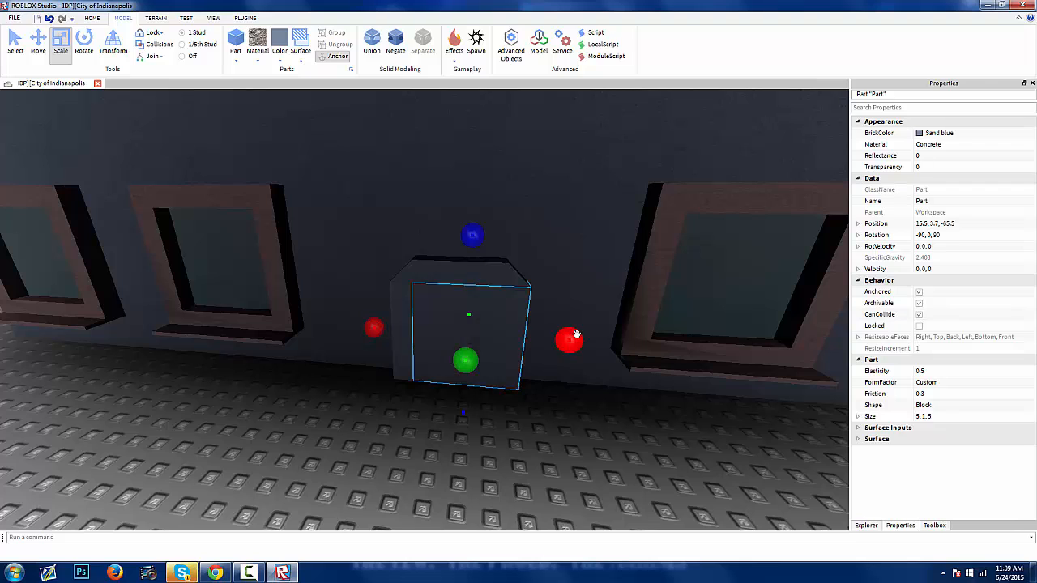
{"action": "left_click_drag", "start_coordinate": [577, 334], "coordinate": [548, 345]}
{"action": "right_click_drag", "start_coordinate": [437, 363], "coordinate": [433, 365]}
{"action": "left_click_drag", "start_coordinate": [398, 379], "coordinate": [434, 353]}
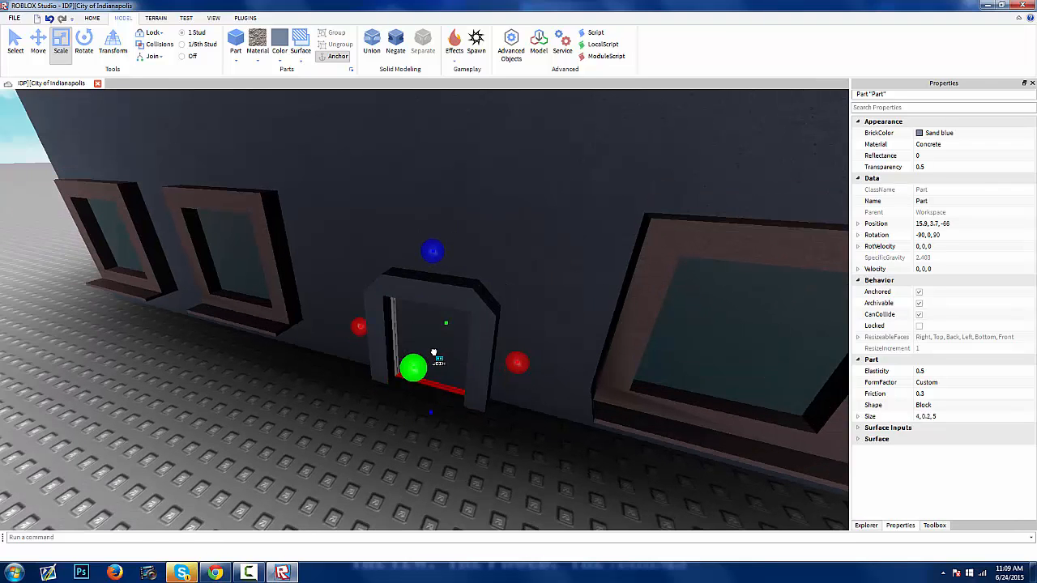
- Colour the door panel Dark stone grey and give it the SmoothPlastic material
{"action": "left_click", "coordinate": [279, 58]}
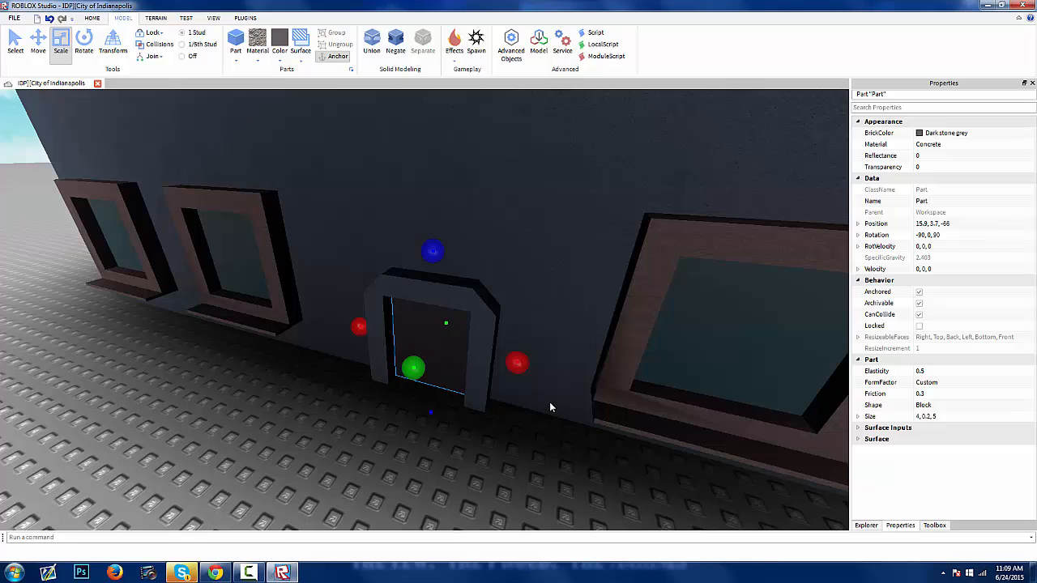
{"action": "key", "text": "f"}
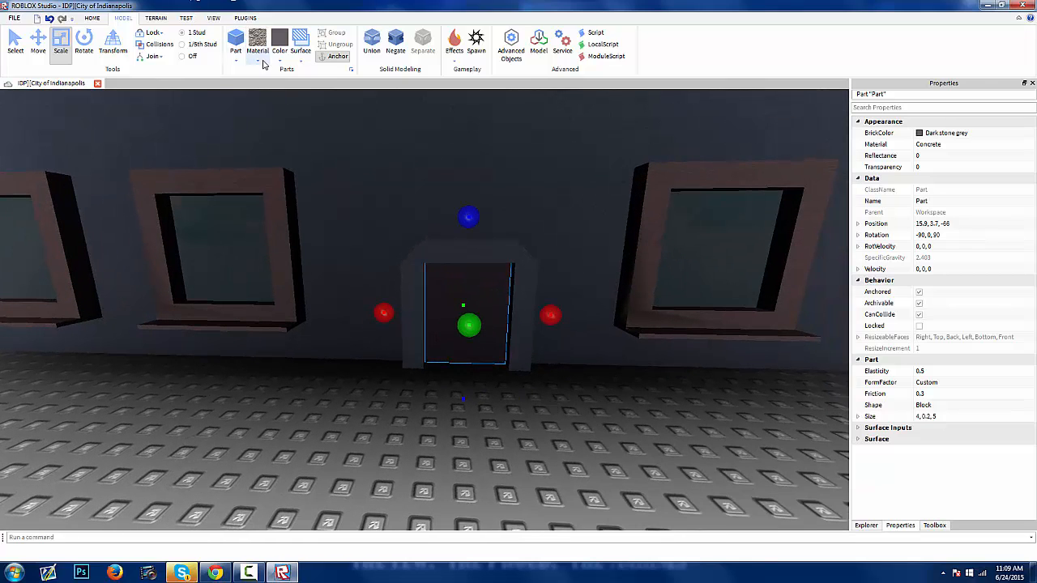
{"action": "left_click", "coordinate": [258, 61]}
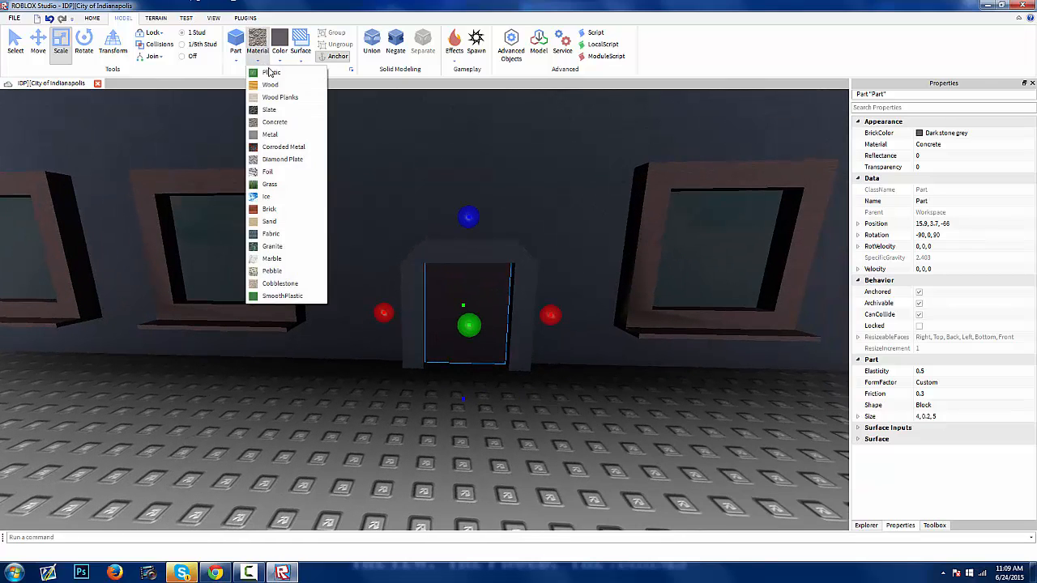
{"action": "left_click", "coordinate": [282, 296]}
{"action": "left_click", "coordinate": [302, 379]}
{"action": "right_click_drag", "start_coordinate": [302, 379], "coordinate": [302, 379]}
- Duplicate the door panel and shrink the copy into a 0.4 × 0.2 × 1 stud door handle near one side of the door
{"action": "left_click", "coordinate": [453, 337]}
{"action": "key", "text": "f"}
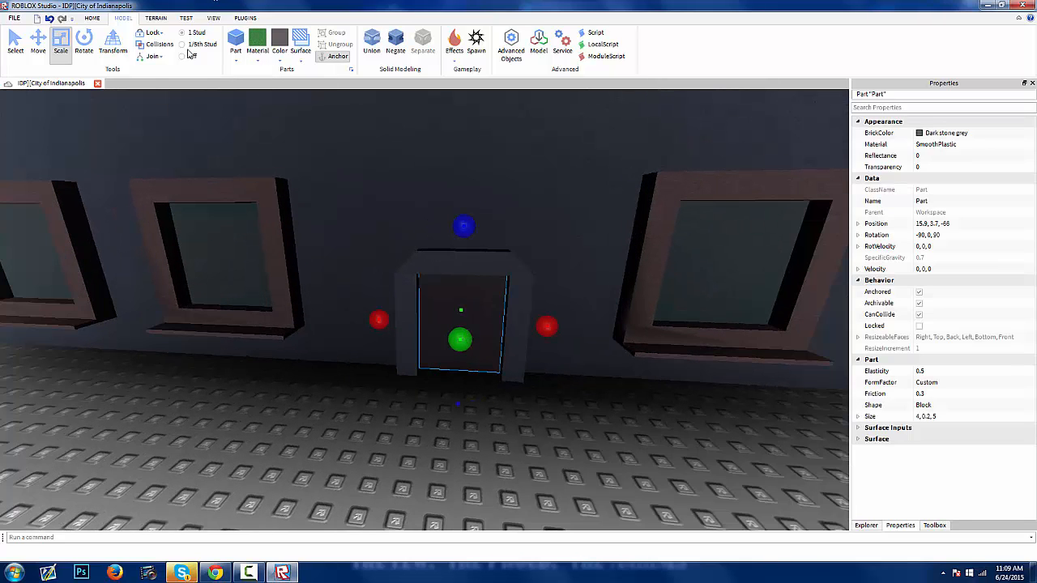
{"action": "left_click_drag", "start_coordinate": [378, 323], "coordinate": [384, 324]}
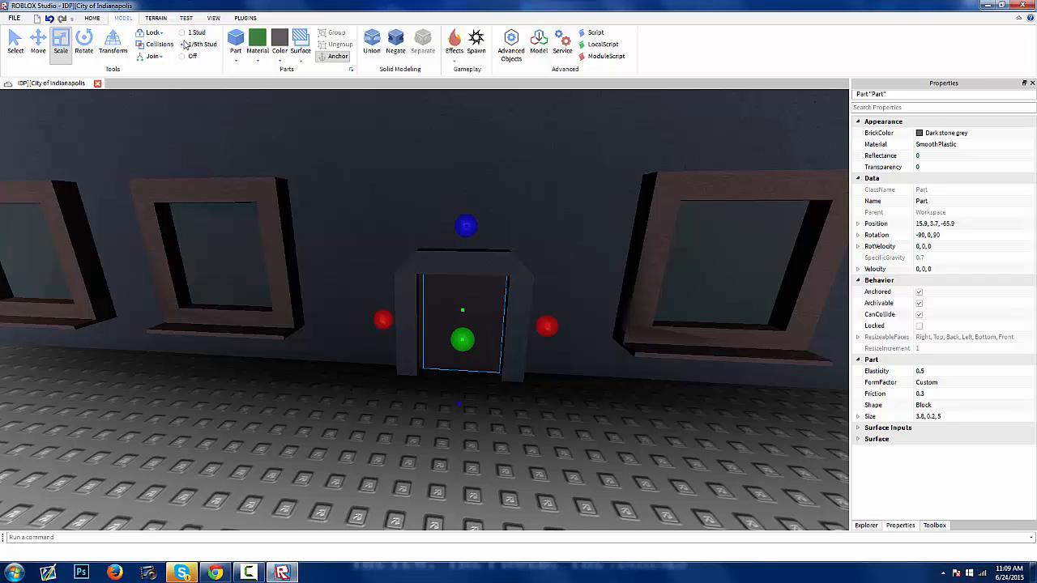
{"action": "left_click_drag", "start_coordinate": [549, 331], "coordinate": [470, 343]}
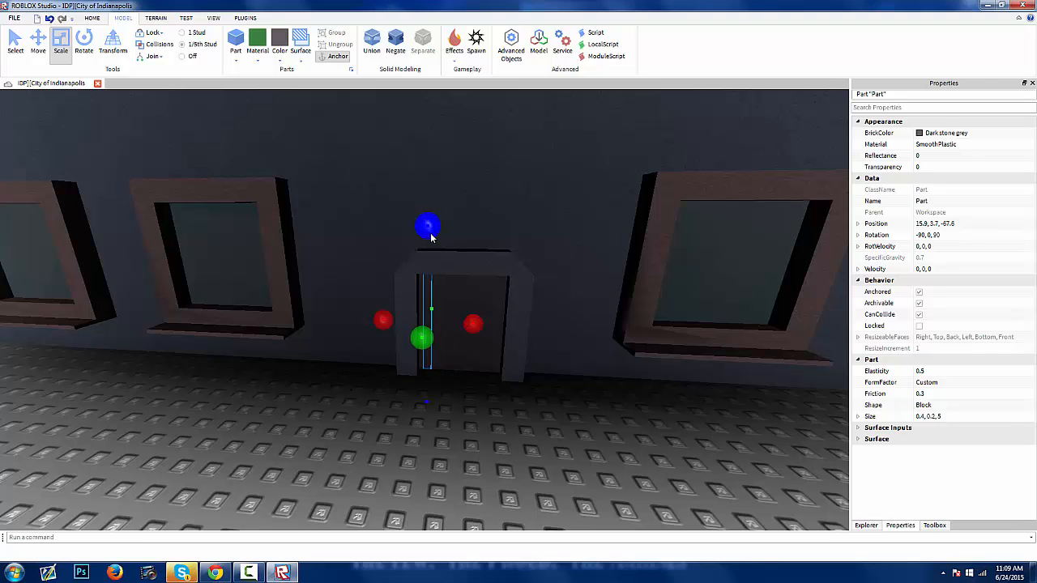
{"action": "left_click_drag", "start_coordinate": [427, 226], "coordinate": [431, 283]}
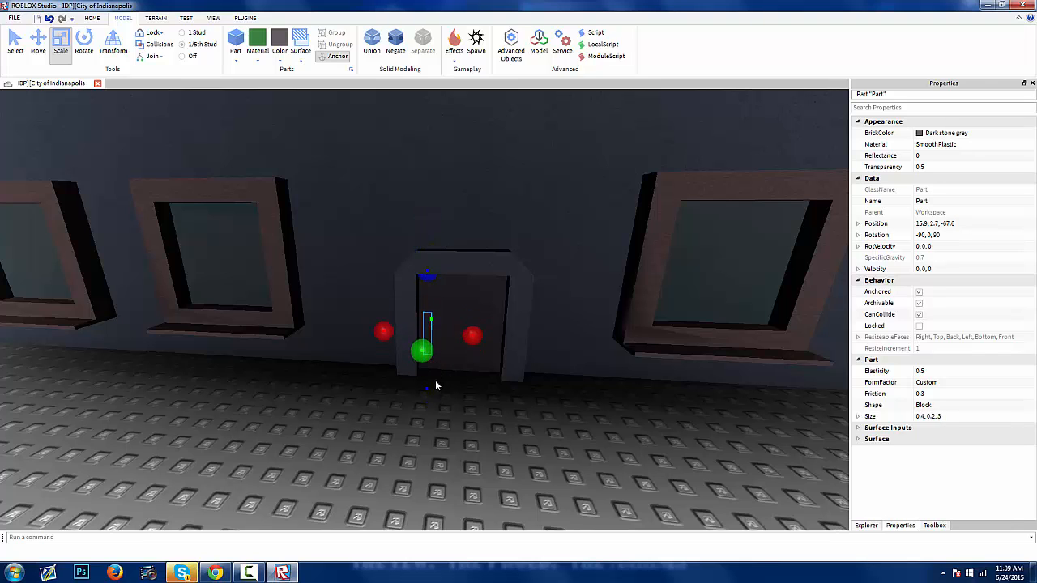
{"action": "left_click_drag", "start_coordinate": [436, 387], "coordinate": [442, 369]}
{"action": "right_click_drag", "start_coordinate": [442, 372], "coordinate": [440, 370]}
{"action": "scroll", "coordinate": [439, 371], "scroll_direction": "up", "scroll_amount": 4}
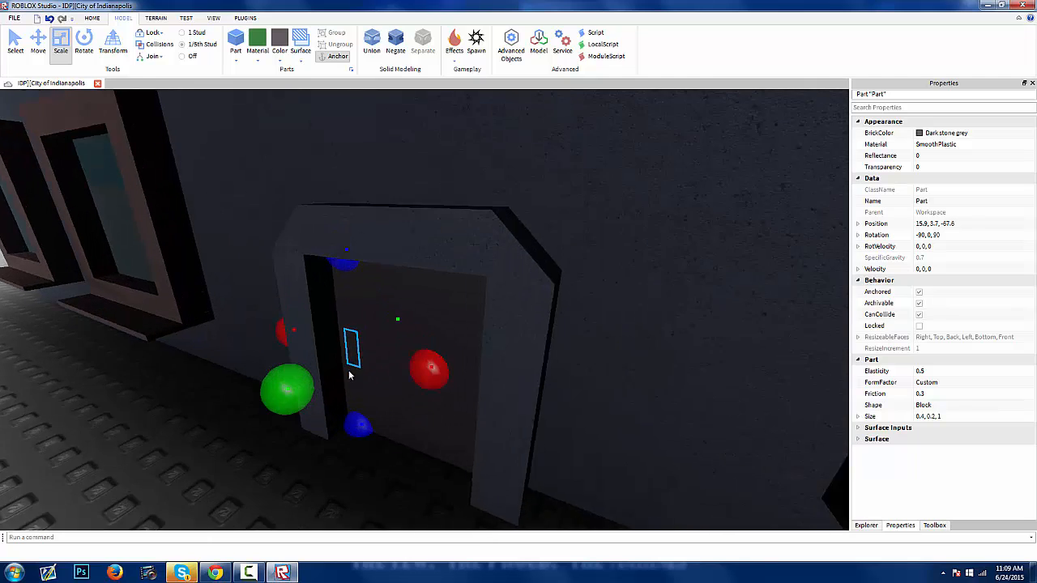
- Bring the handle 0.2 studs out from the door's front face and colour it Black
{"action": "left_click_drag", "start_coordinate": [238, 421], "coordinate": [227, 428]}
{"action": "right_click_drag", "start_coordinate": [386, 423], "coordinate": [388, 421]}
{"action": "left_click_drag", "start_coordinate": [397, 322], "coordinate": [313, 368]}
{"action": "left_click", "coordinate": [187, 402]}
{"action": "right_click_drag", "start_coordinate": [376, 331], "coordinate": [376, 332]}
{"action": "left_click", "coordinate": [540, 272]}
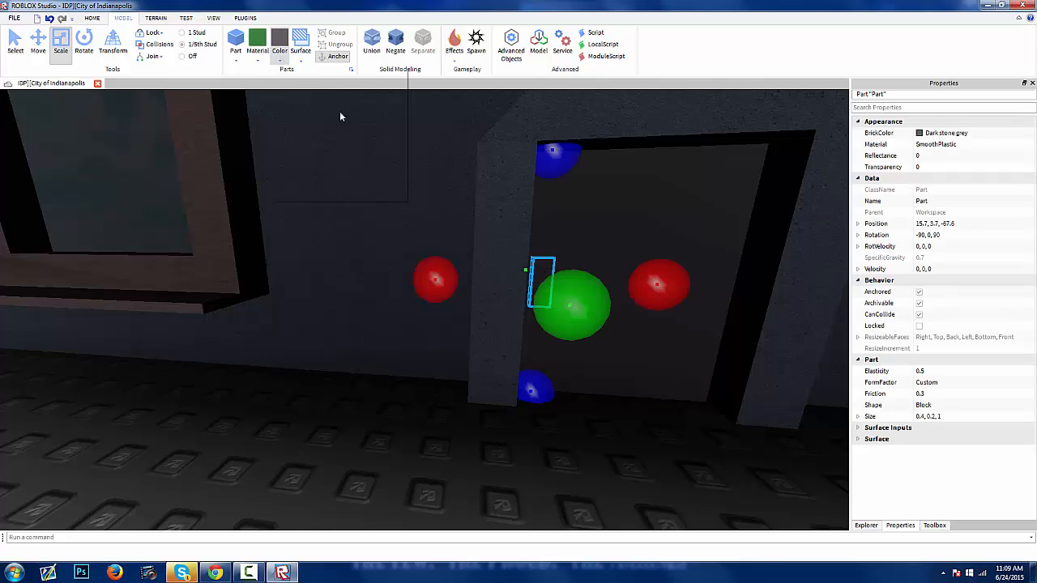
{"action": "left_click", "coordinate": [280, 45]}
{"action": "left_click", "coordinate": [377, 91]}
{"action": "left_click", "coordinate": [283, 402]}
- Examine the new building's front and roof and the black rooftop structure on the neighbouring building
{"action": "right_click_drag", "start_coordinate": [283, 397], "coordinate": [283, 396]}
{"action": "scroll", "coordinate": [283, 397], "scroll_direction": "down", "scroll_amount": 8}
{"action": "scroll", "coordinate": [284, 396], "scroll_direction": "up", "scroll_amount": 5}
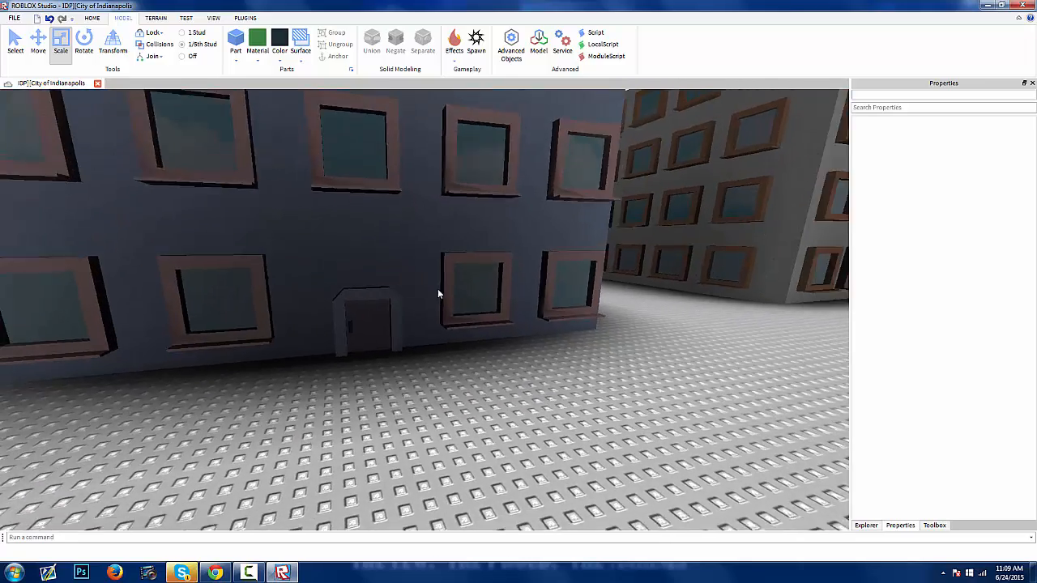
{"action": "scroll", "coordinate": [438, 290], "scroll_direction": "down", "scroll_amount": 5}
{"action": "right_click_drag", "start_coordinate": [438, 288], "coordinate": [437, 288]}
{"action": "scroll", "coordinate": [438, 288], "scroll_direction": "down", "scroll_amount": 6}
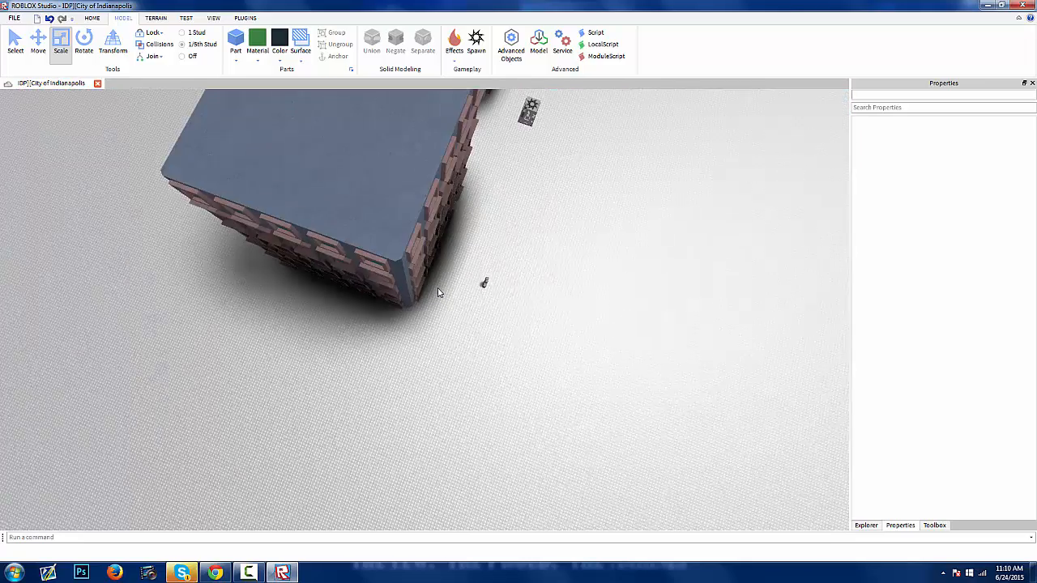
{"action": "right_click_drag", "start_coordinate": [585, 252], "coordinate": [585, 261]}
{"action": "scroll", "coordinate": [582, 252], "scroll_direction": "up", "scroll_amount": 4}
{"action": "right_click_drag", "start_coordinate": [429, 289], "coordinate": [430, 289]}
{"action": "scroll", "coordinate": [470, 175], "scroll_direction": "up", "scroll_amount": 2}
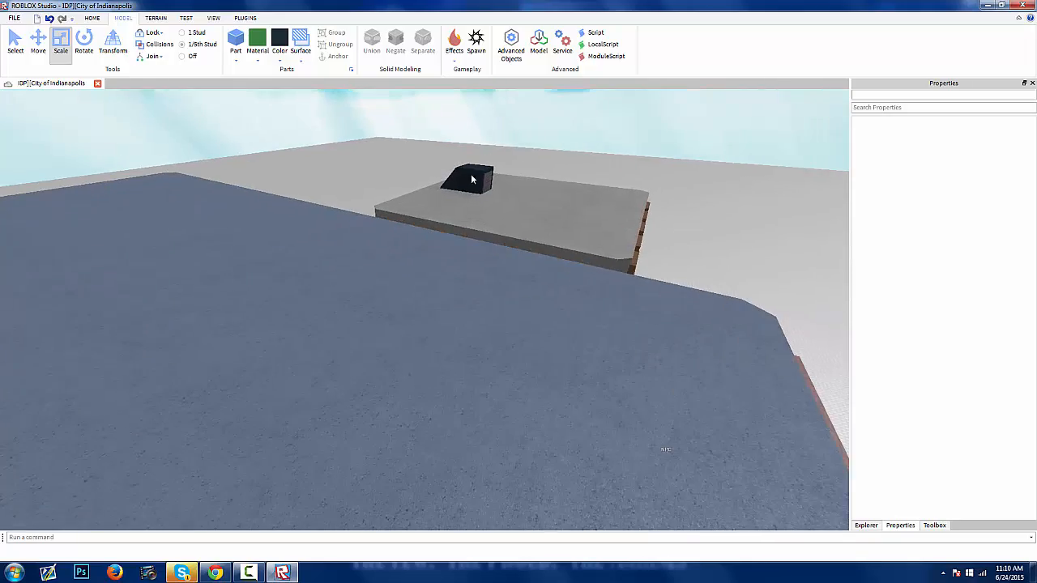
- Move the NPC figure from the ground beside the blue-grey building onto its roof
{"action": "right_click_drag", "start_coordinate": [518, 222], "coordinate": [518, 226]}
{"action": "right_click_drag", "start_coordinate": [650, 262], "coordinate": [650, 263]}
{"action": "scroll", "coordinate": [317, 311], "scroll_direction": "up", "scroll_amount": 2}
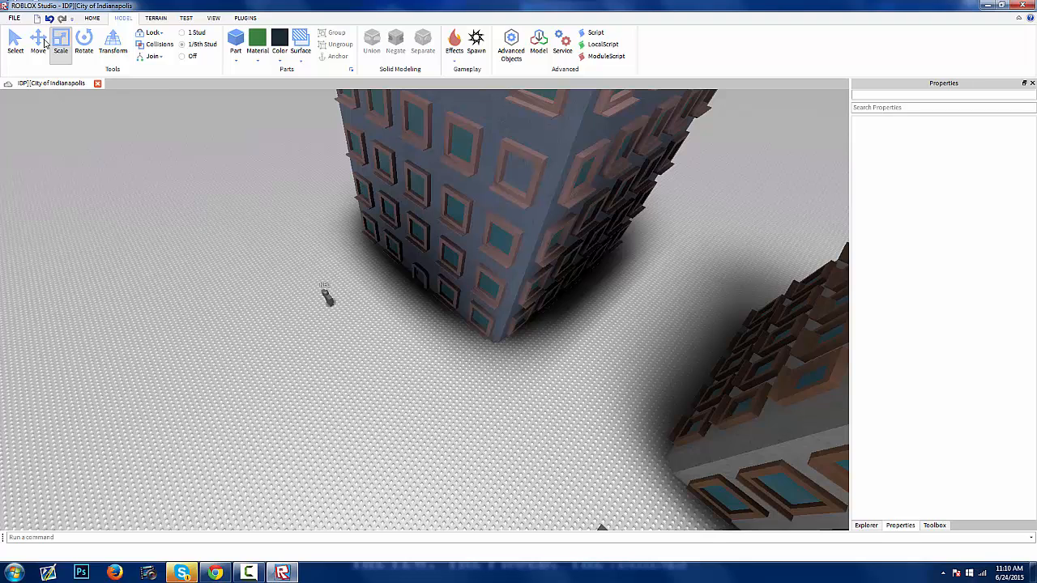
{"action": "left_click", "coordinate": [324, 296]}
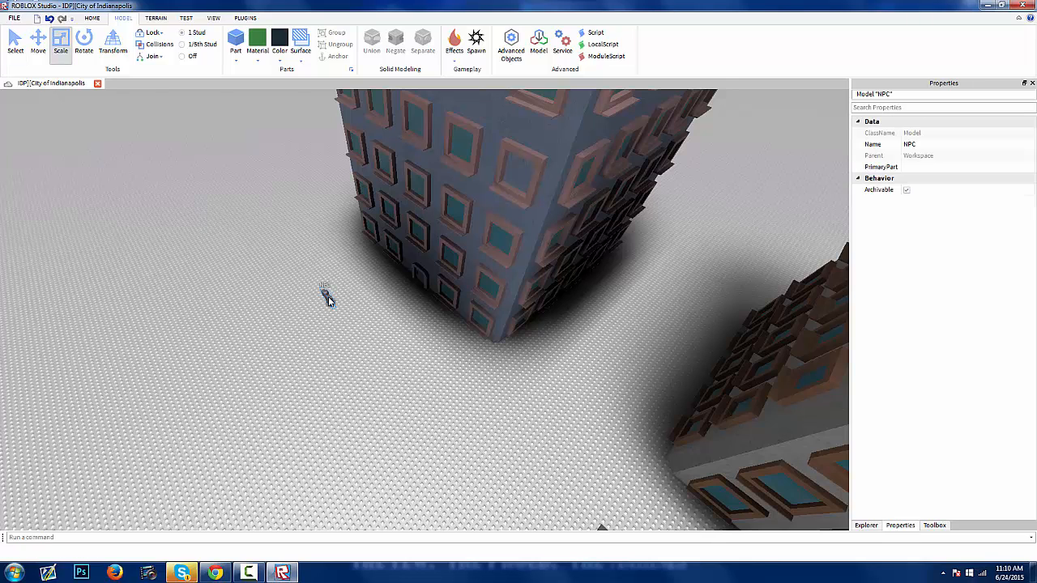
{"action": "key", "text": "f"}
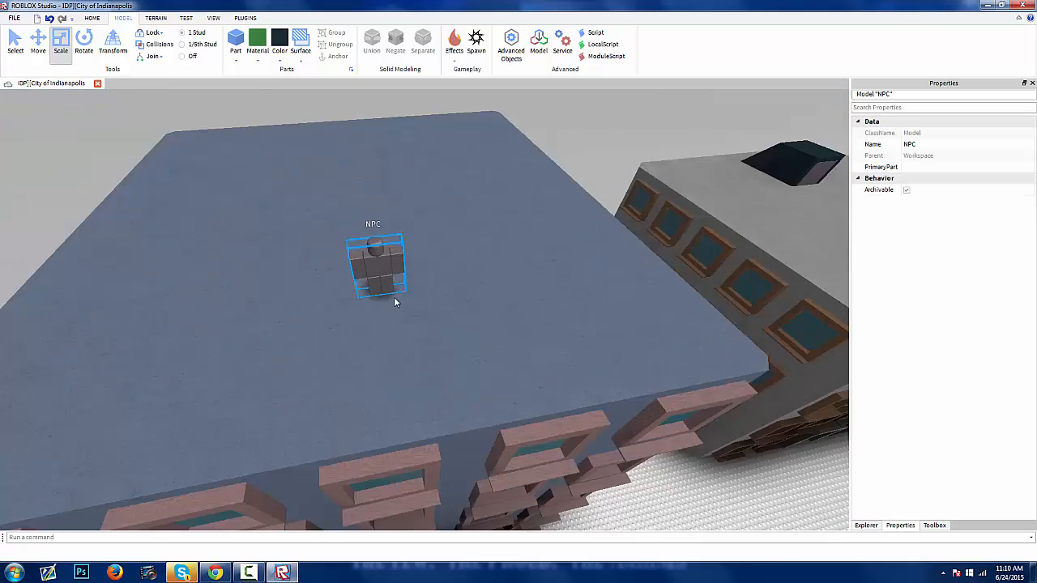
{"action": "right_click_drag", "start_coordinate": [396, 302], "coordinate": [395, 302]}
{"action": "left_click_drag", "start_coordinate": [395, 302], "coordinate": [315, 317]}
{"action": "left_click", "coordinate": [483, 143]}
- Copy the 1 × 1 × 1 block from the parts kit and place it on the blue-grey building's roof
{"action": "scroll", "coordinate": [452, 222], "scroll_direction": "down", "scroll_amount": 4}
{"action": "right_click_drag", "start_coordinate": [451, 221], "coordinate": [453, 222]}
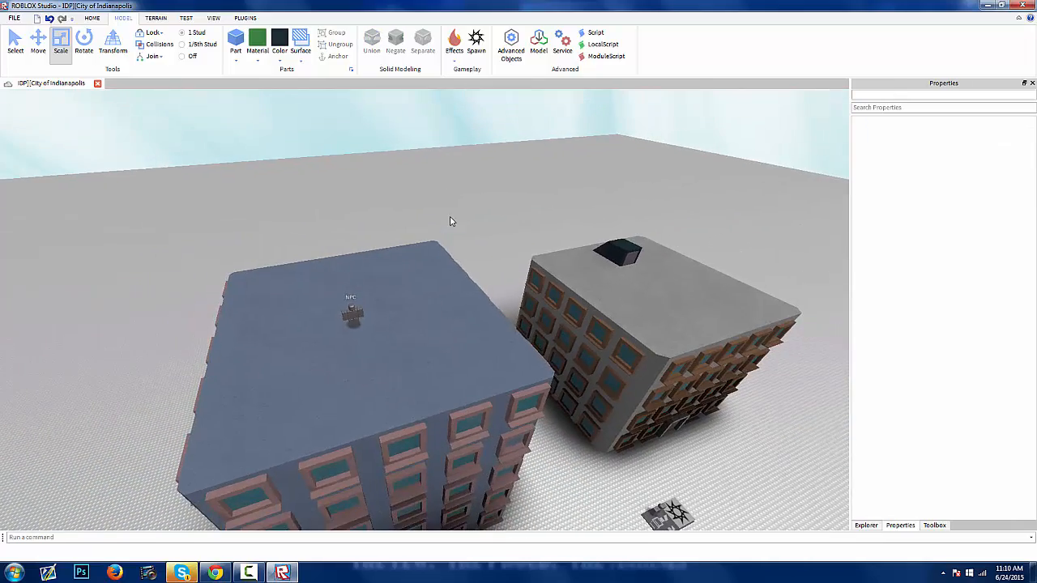
{"action": "right_click_drag", "start_coordinate": [528, 346], "coordinate": [525, 346]}
{"action": "key", "text": "w"}
{"action": "key", "text": "w"}
{"action": "left_click", "coordinate": [369, 349]}
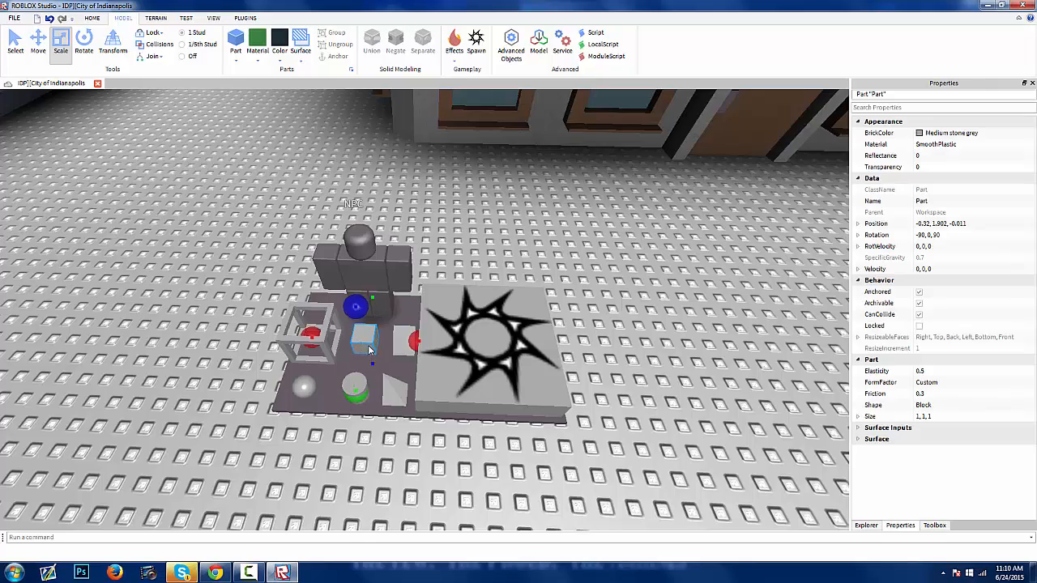
{"action": "left_click_drag", "start_coordinate": [370, 349], "coordinate": [615, 310]}
{"action": "right_click_drag", "start_coordinate": [615, 310], "coordinate": [615, 310]}
{"action": "scroll", "coordinate": [615, 310], "scroll_direction": "down", "scroll_amount": 5}
{"action": "left_click_drag", "start_coordinate": [615, 310], "coordinate": [621, 310]}
{"action": "right_click_drag", "start_coordinate": [615, 310], "coordinate": [621, 310]}
{"action": "left_click_drag", "start_coordinate": [621, 310], "coordinate": [614, 312]}
{"action": "right_click_drag", "start_coordinate": [620, 311], "coordinate": [615, 311]}
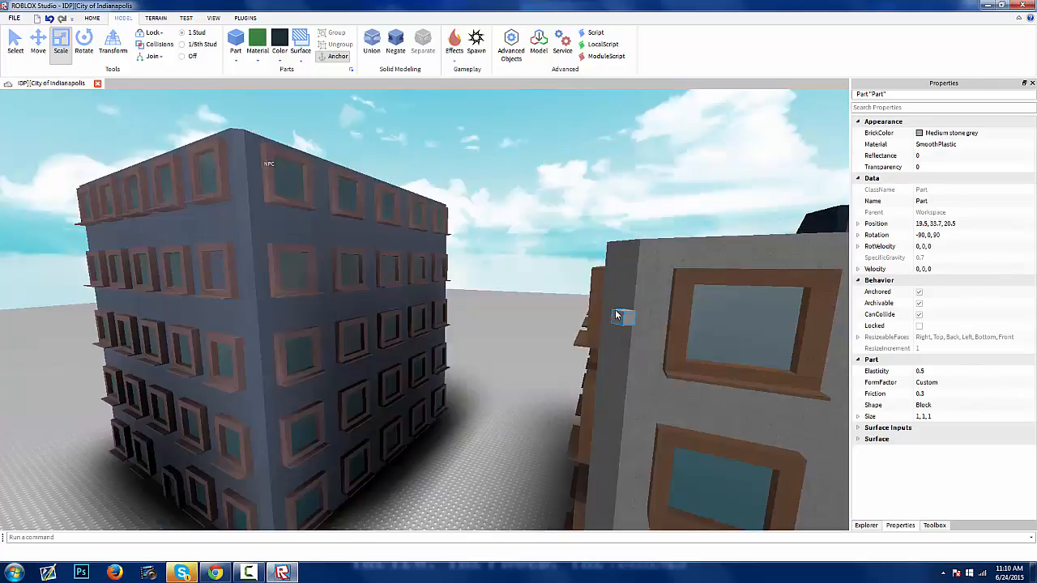
{"action": "left_click_drag", "start_coordinate": [615, 310], "coordinate": [616, 315]}
{"action": "right_click_drag", "start_coordinate": [615, 310], "coordinate": [616, 315]}
{"action": "left_click_drag", "start_coordinate": [615, 315], "coordinate": [618, 311]}
{"action": "right_click_drag", "start_coordinate": [616, 314], "coordinate": [619, 311]}
{"action": "left_click_drag", "start_coordinate": [619, 311], "coordinate": [616, 310]}
{"action": "right_click_drag", "start_coordinate": [619, 311], "coordinate": [616, 310]}
{"action": "left_click_drag", "start_coordinate": [616, 310], "coordinate": [615, 311]}
{"action": "right_click_drag", "start_coordinate": [615, 310], "coordinate": [615, 310]}
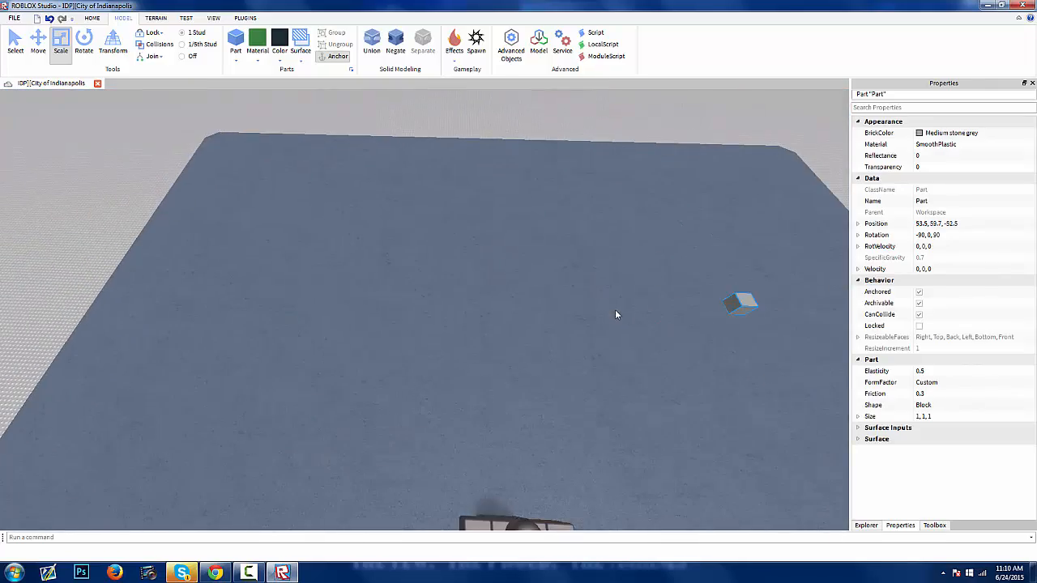
{"action": "left_click_drag", "start_coordinate": [616, 311], "coordinate": [617, 263]}
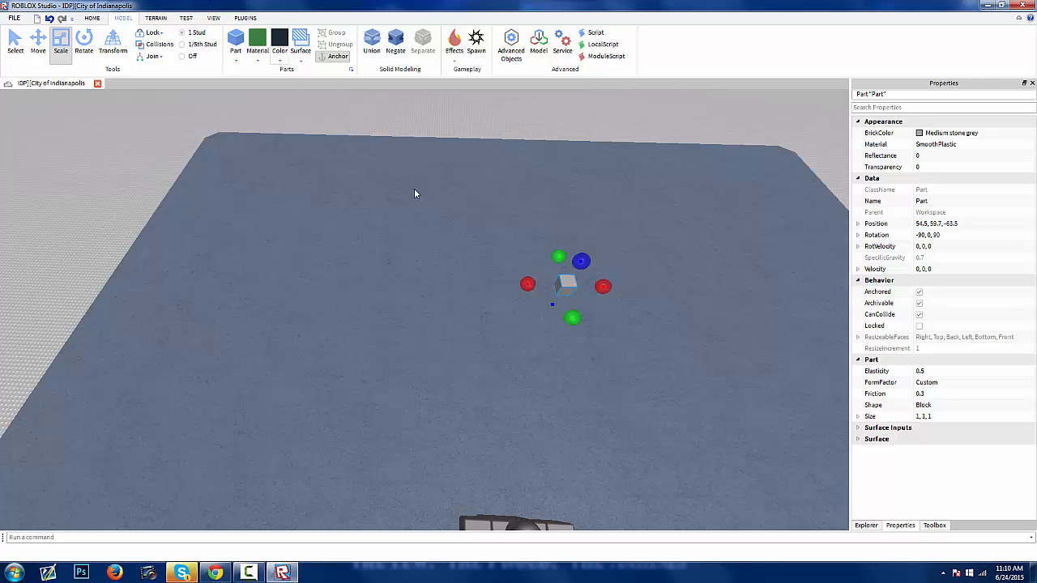
- Colour the roof block Black and resize it to 10 × 7 × 6 studs
{"action": "right_click_drag", "start_coordinate": [534, 275], "coordinate": [531, 276]}
{"action": "left_click_drag", "start_coordinate": [414, 244], "coordinate": [526, 267]}
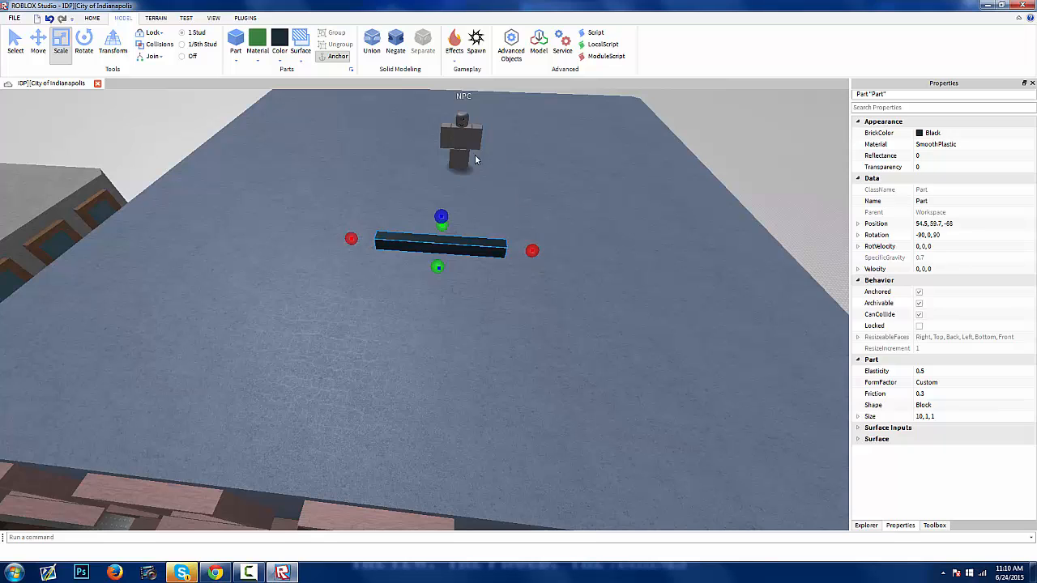
{"action": "left_click_drag", "start_coordinate": [470, 154], "coordinate": [453, 233]}
{"action": "right_click_drag", "start_coordinate": [454, 234], "coordinate": [449, 226]}
{"action": "left_click", "coordinate": [546, 316]}
{"action": "left_click_drag", "start_coordinate": [537, 276], "coordinate": [548, 184]}
{"action": "left_click_drag", "start_coordinate": [496, 278], "coordinate": [220, 273]}
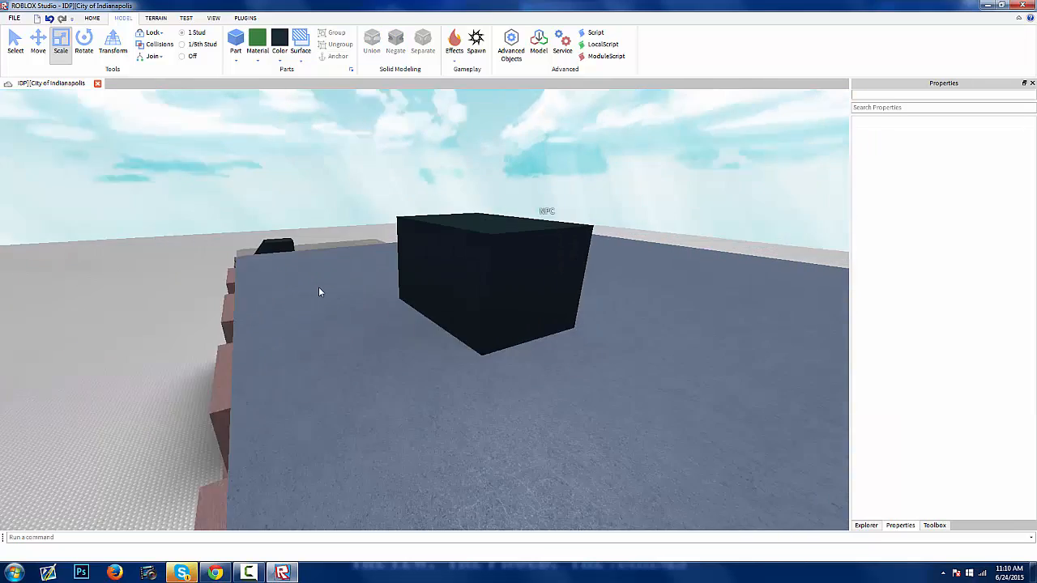
- Copy the wedge from the parts kit, rotate it and set it against the back of the black roof block
{"action": "key", "text": "w"}
{"action": "right_click_drag", "start_coordinate": [319, 287], "coordinate": [315, 287]}
{"action": "key", "text": "s"}
{"action": "key", "text": "w"}
{"action": "left_click", "coordinate": [533, 177]}
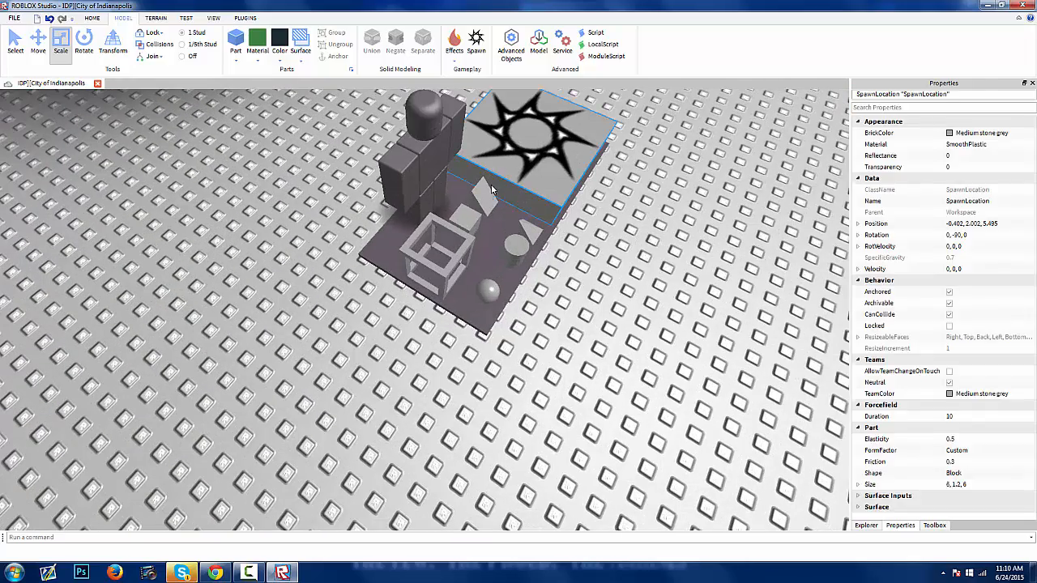
{"action": "left_click", "coordinate": [487, 199]}
{"action": "left_click", "coordinate": [491, 218]}
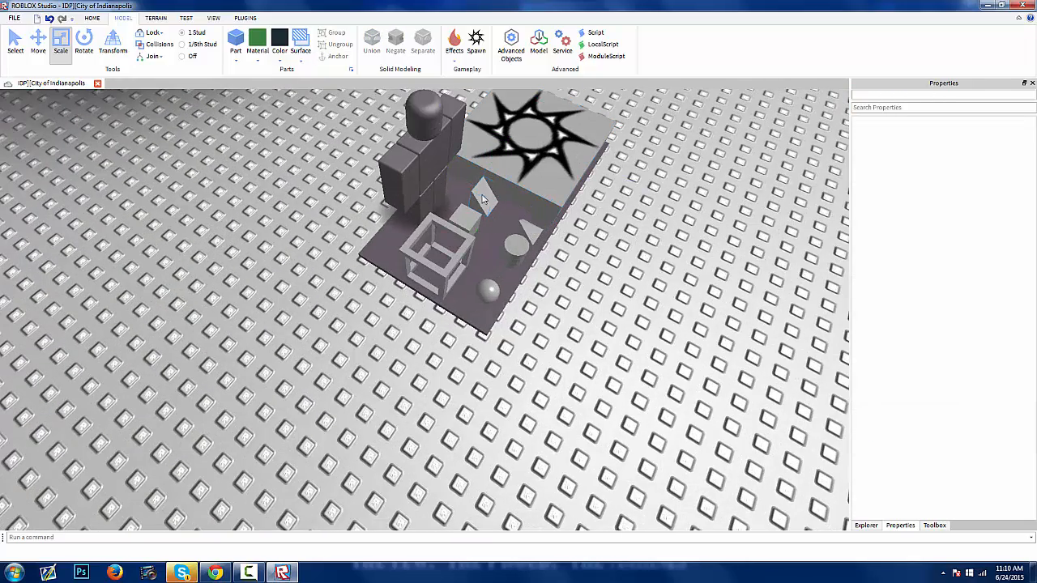
{"action": "left_click_drag", "start_coordinate": [483, 196], "coordinate": [573, 350]}
{"action": "key", "text": "r"}
{"action": "key", "text": "r"}
{"action": "right_click_drag", "start_coordinate": [587, 344], "coordinate": [587, 345]}
{"action": "key", "text": "w"}
{"action": "left_click_drag", "start_coordinate": [573, 350], "coordinate": [587, 344]}
{"action": "right_click_drag", "start_coordinate": [586, 344], "coordinate": [587, 345]}
{"action": "left_click_drag", "start_coordinate": [587, 345], "coordinate": [584, 347]}
{"action": "key", "text": "e"}
{"action": "right_click_drag", "start_coordinate": [586, 352], "coordinate": [584, 348]}
{"action": "left_click_drag", "start_coordinate": [584, 347], "coordinate": [581, 346]}
{"action": "right_click_drag", "start_coordinate": [583, 347], "coordinate": [581, 346]}
{"action": "left_click_drag", "start_coordinate": [581, 346], "coordinate": [489, 225]}
- Colour the wedge Black and resize it to 10 × 6 × 6 studs, forming a slope behind the block
{"action": "right_click_drag", "start_coordinate": [489, 225], "coordinate": [368, 308]}
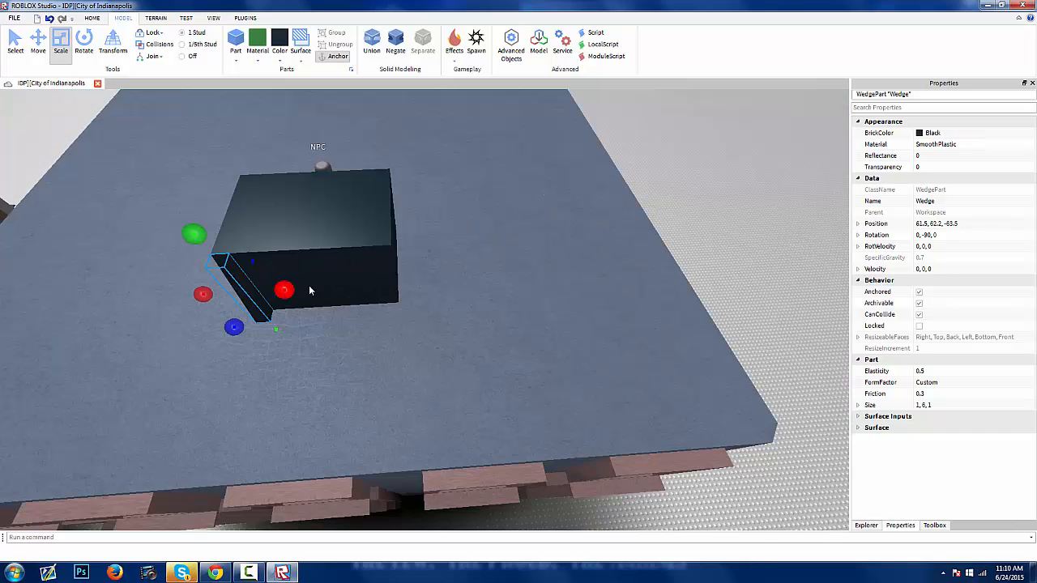
{"action": "left_click_drag", "start_coordinate": [309, 286], "coordinate": [437, 260]}
{"action": "right_click_drag", "start_coordinate": [468, 246], "coordinate": [413, 352]}
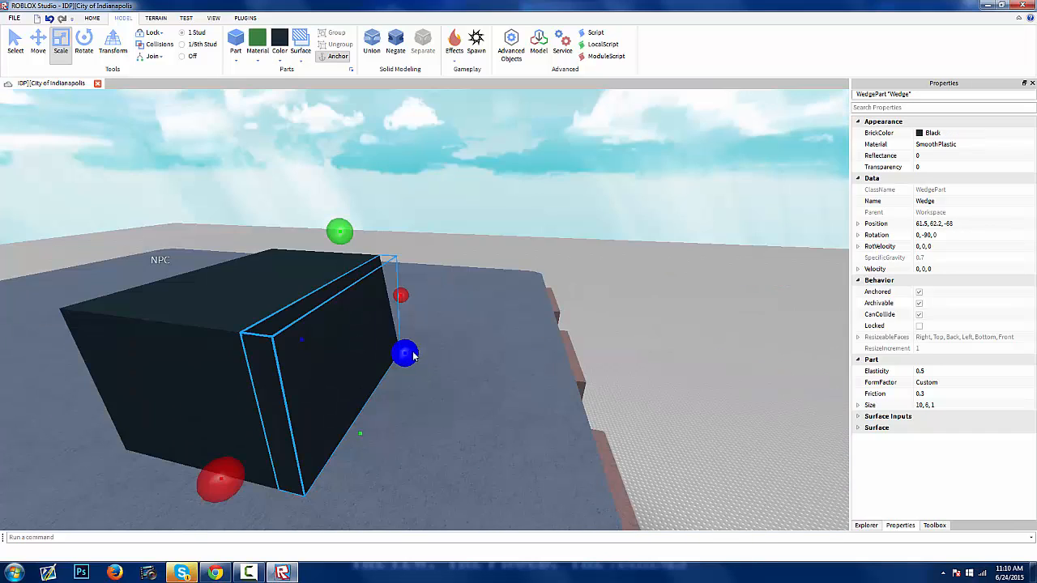
{"action": "left_click_drag", "start_coordinate": [414, 354], "coordinate": [538, 394]}
{"action": "right_click_drag", "start_coordinate": [539, 394], "coordinate": [537, 395]}
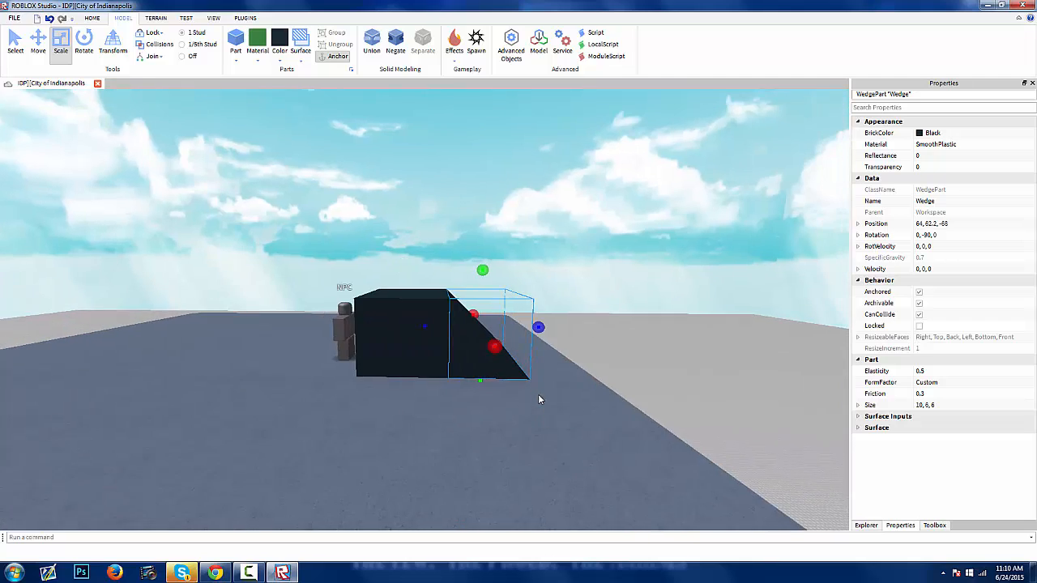
- Shorten the wedge's depth to 4 studs and enlarge the black block to 10 × 9 × 7 studs to meet it
{"action": "left_click", "coordinate": [444, 328]}
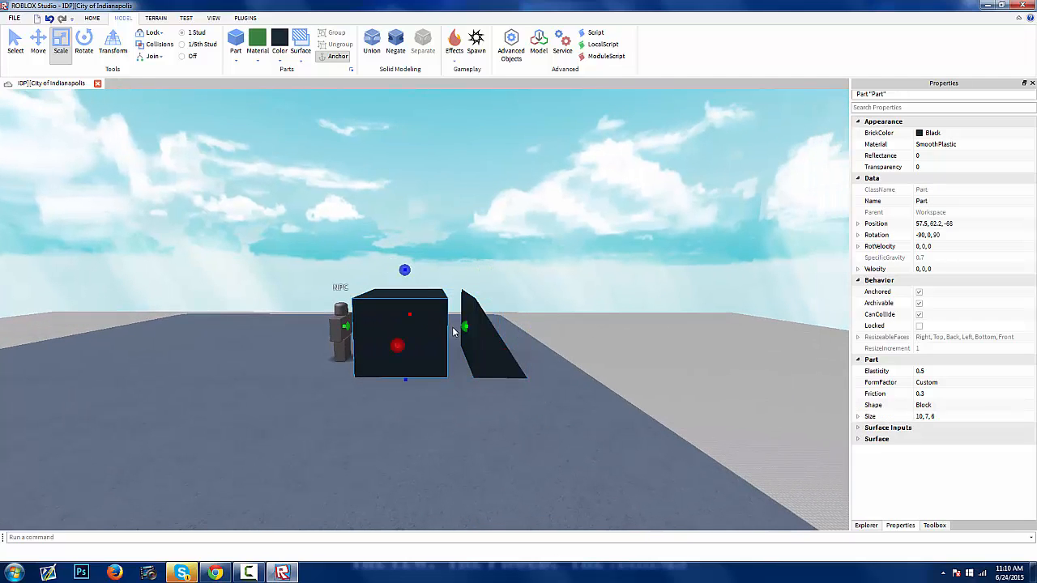
{"action": "left_click_drag", "start_coordinate": [470, 329], "coordinate": [489, 328]}
{"action": "left_click", "coordinate": [570, 240]}
{"action": "right_click_drag", "start_coordinate": [570, 239], "coordinate": [523, 260]}
{"action": "left_click", "coordinate": [400, 312]}
{"action": "right_click_drag", "start_coordinate": [400, 312], "coordinate": [581, 382]}
- Raise the wedge to the black block's height and extend its slope farther back
{"action": "left_click", "coordinate": [581, 383]}
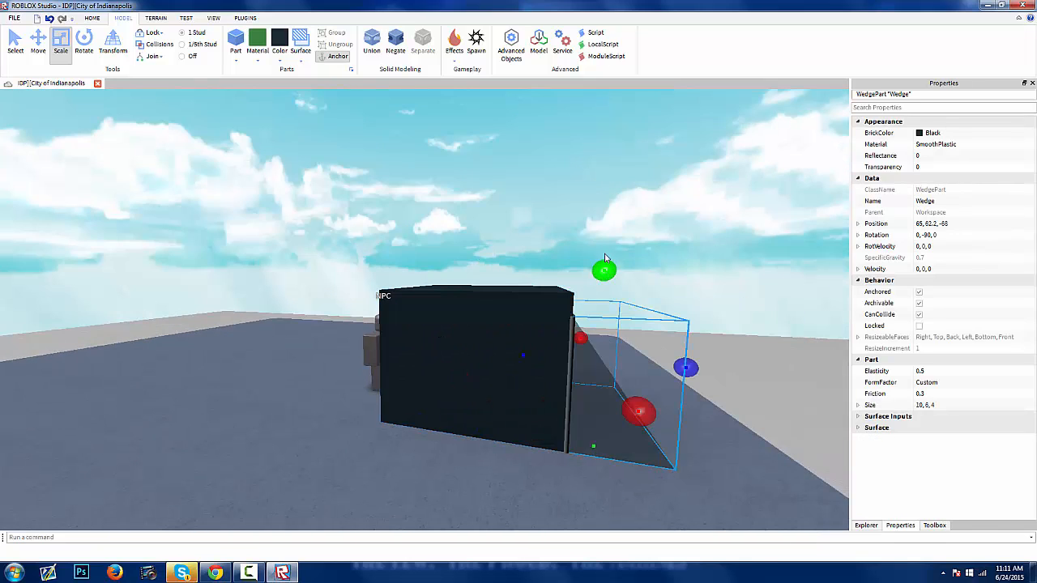
{"action": "left_click_drag", "start_coordinate": [605, 257], "coordinate": [606, 248]}
{"action": "left_click_drag", "start_coordinate": [689, 358], "coordinate": [747, 377]}
{"action": "left_click", "coordinate": [692, 250]}
{"action": "right_click_drag", "start_coordinate": [692, 250], "coordinate": [678, 279]}
{"action": "scroll", "coordinate": [278, 439], "scroll_direction": "down", "scroll_amount": 3}
- Move the NPC figure away from the front of the black roof block
{"action": "left_click_drag", "start_coordinate": [422, 369], "coordinate": [261, 413]}
{"action": "right_click_drag", "start_coordinate": [445, 281], "coordinate": [442, 297]}
{"action": "key", "text": "s"}
{"action": "key", "text": "d"}
{"action": "right_click_drag", "start_coordinate": [381, 345], "coordinate": [378, 346]}
- Duplicate the black block and resize the copy to 8 × 9 × 6 studs, centred within the block's front
{"action": "left_click", "coordinate": [484, 346]}
{"action": "right_click_drag", "start_coordinate": [485, 345], "coordinate": [484, 347]}
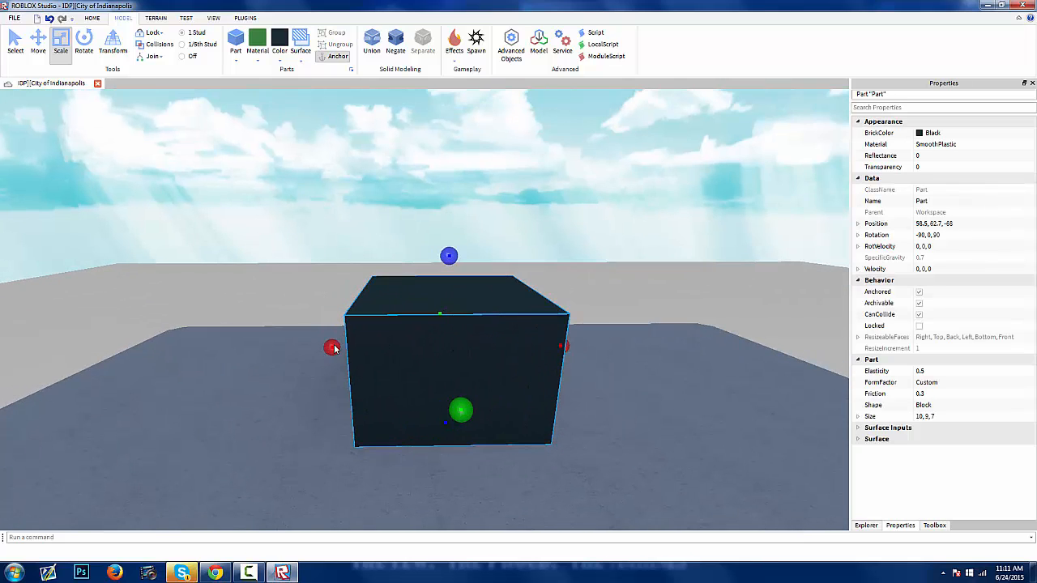
{"action": "left_click_drag", "start_coordinate": [334, 351], "coordinate": [344, 351]}
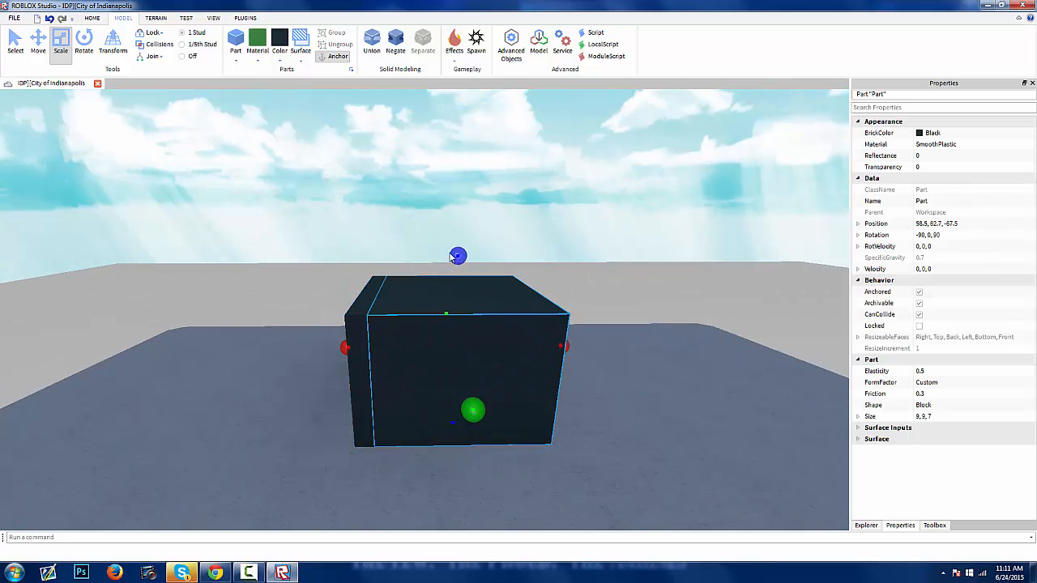
{"action": "left_click_drag", "start_coordinate": [463, 265], "coordinate": [538, 326]}
{"action": "left_click_drag", "start_coordinate": [564, 359], "coordinate": [541, 363]}
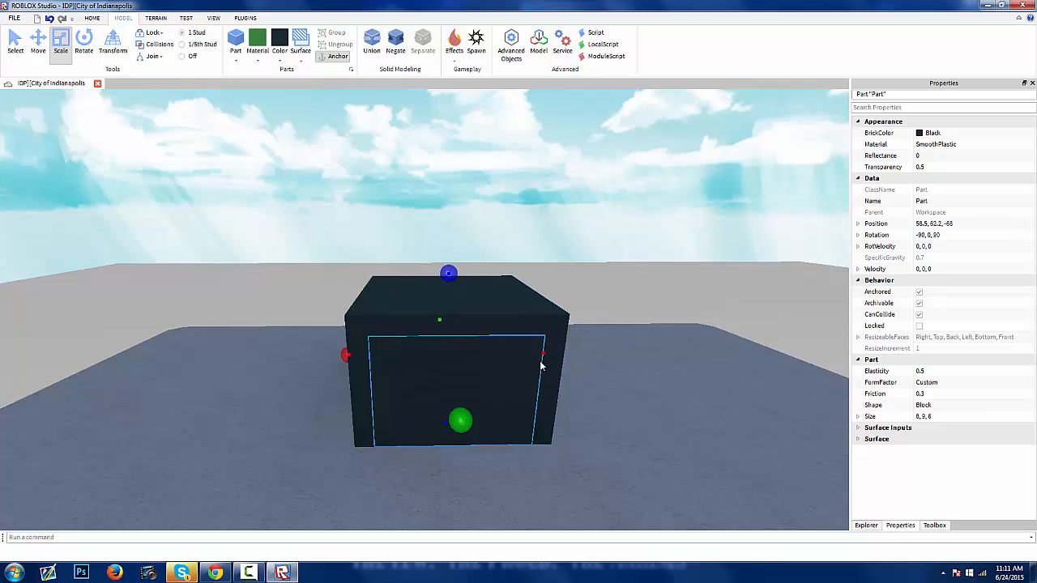
- Colour the 8 × 9 × 6 stud copy Dark stone grey
{"action": "scroll", "coordinate": [540, 360], "scroll_direction": "down", "scroll_amount": 3}
{"action": "left_click", "coordinate": [294, 61]}
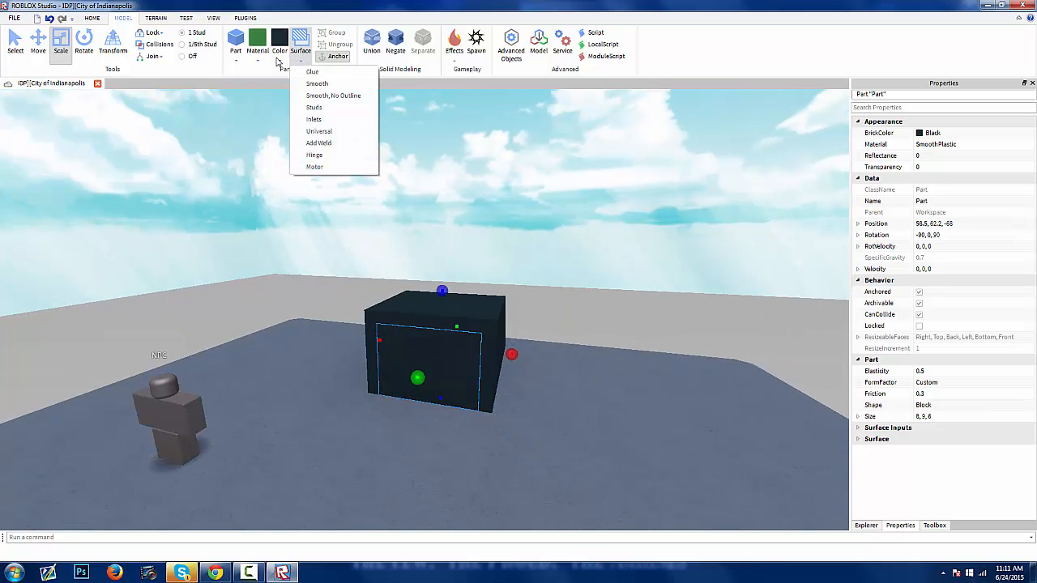
{"action": "left_click", "coordinate": [279, 62]}
{"action": "left_click", "coordinate": [399, 112]}
{"action": "right_click_drag", "start_coordinate": [443, 231], "coordinate": [520, 328]}
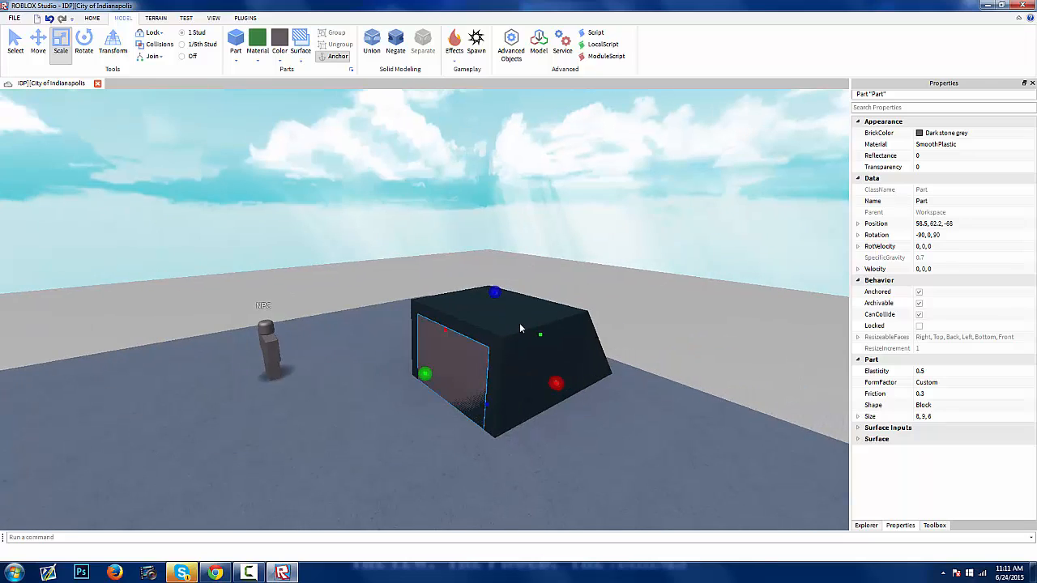
- Thin the grey part to a 0.2 stud door panel and, with snapping off, nudge it slightly out from the block's front
{"action": "left_click", "coordinate": [458, 359]}
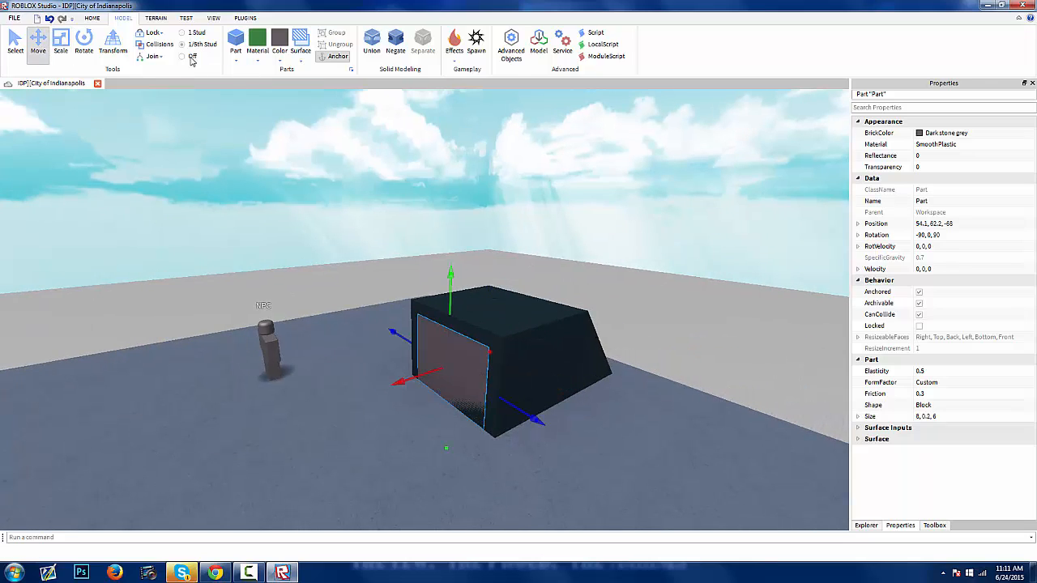
{"action": "right_click_drag", "start_coordinate": [430, 375], "coordinate": [430, 375]}
{"action": "scroll", "coordinate": [430, 375], "scroll_direction": "up", "scroll_amount": 5}
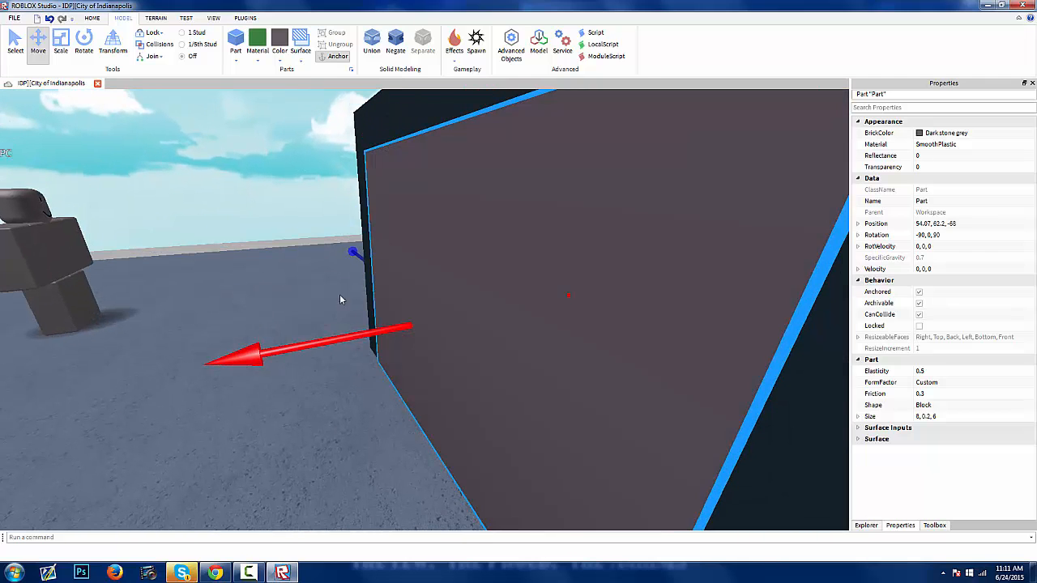
{"action": "left_click", "coordinate": [222, 167]}
{"action": "right_click_drag", "start_coordinate": [223, 168], "coordinate": [224, 168]}
{"action": "scroll", "coordinate": [224, 168], "scroll_direction": "down", "scroll_amount": 5}
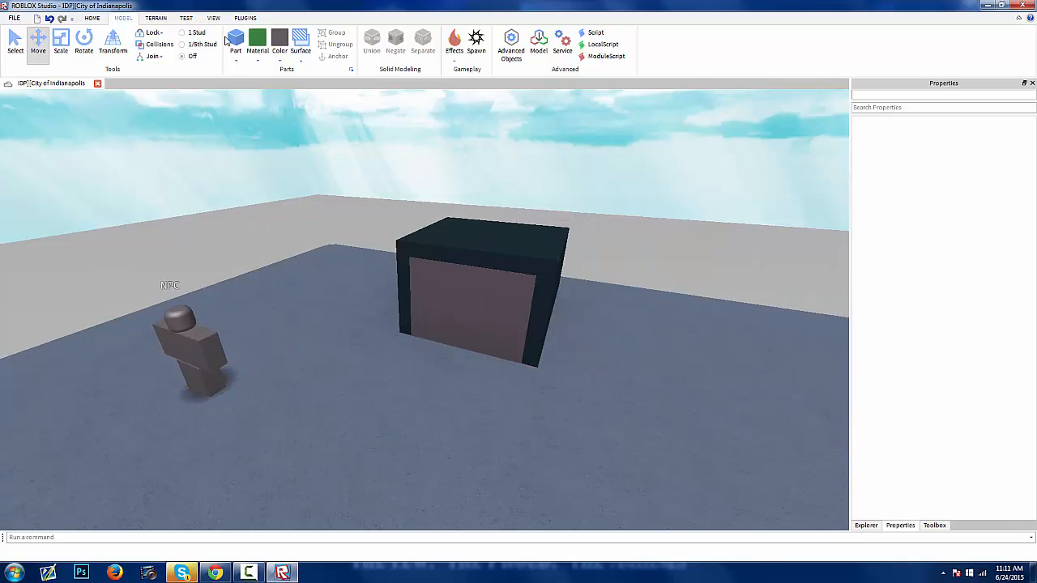
- Move the NPC figure in front of the rooftop door panel and select the panel
{"action": "left_click_drag", "start_coordinate": [187, 353], "coordinate": [462, 370]}
{"action": "left_click", "coordinate": [497, 301]}
{"action": "right_click_drag", "start_coordinate": [498, 300], "coordinate": [500, 301]}
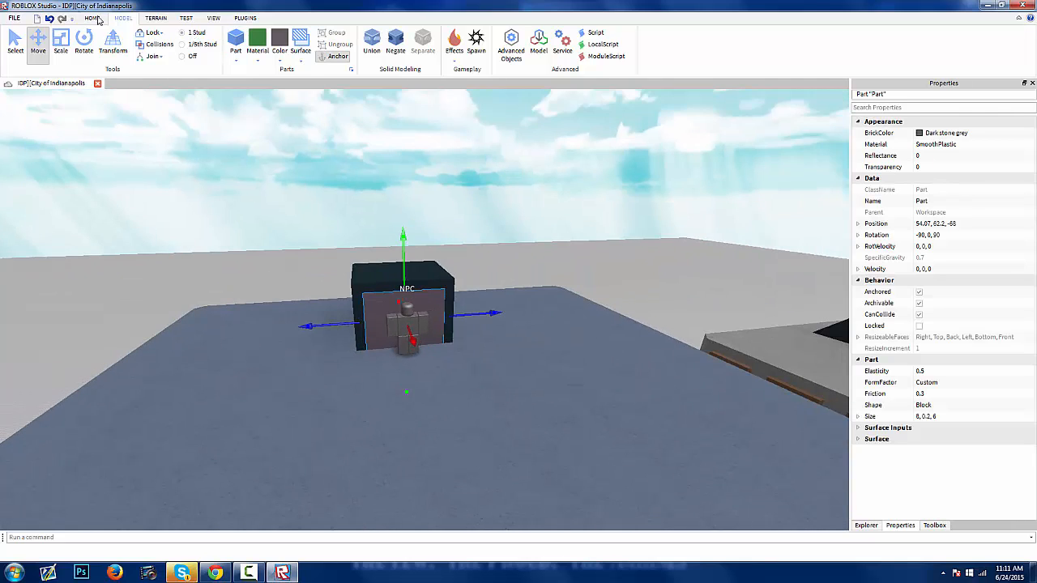
- Narrow the rooftop door panel by one stud on each side, keeping it centred on the black block's front
{"action": "left_click", "coordinate": [64, 57]}
{"action": "scroll", "coordinate": [307, 255], "scroll_direction": "up", "scroll_amount": 5}
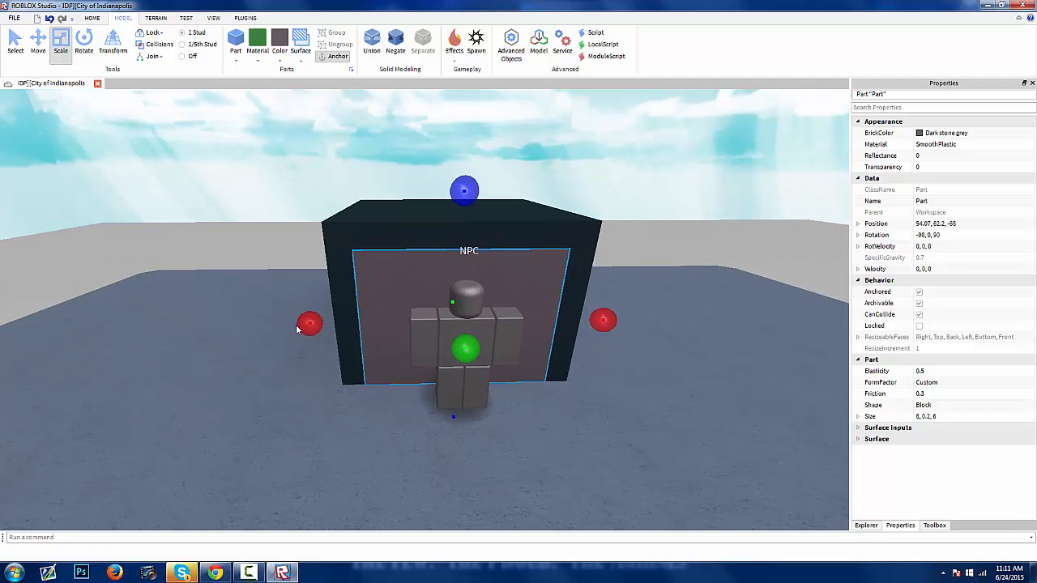
{"action": "left_click_drag", "start_coordinate": [318, 326], "coordinate": [432, 330]}
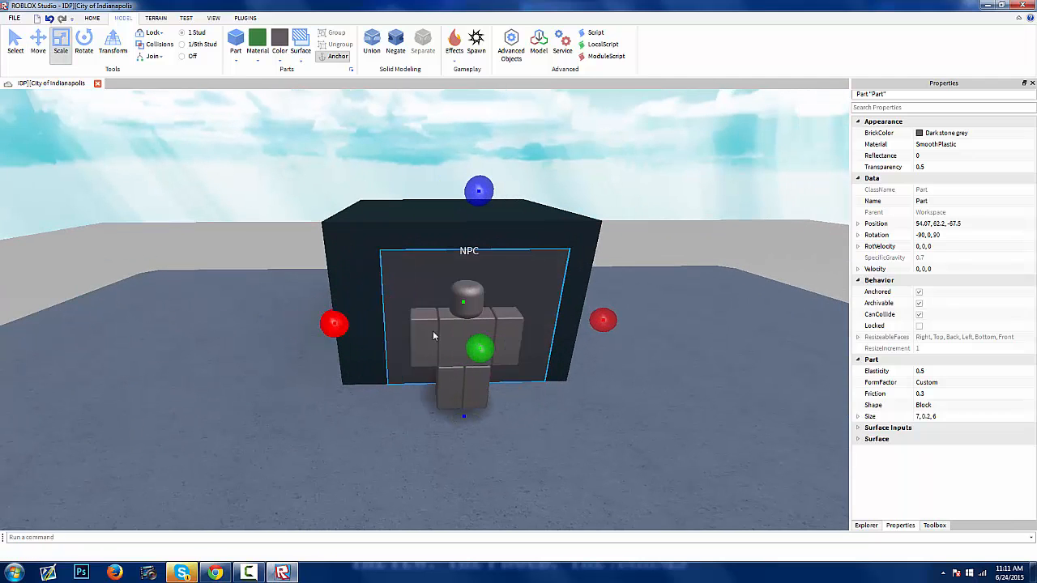
{"action": "left_click_drag", "start_coordinate": [597, 324], "coordinate": [574, 337]}
{"action": "left_click", "coordinate": [615, 177]}
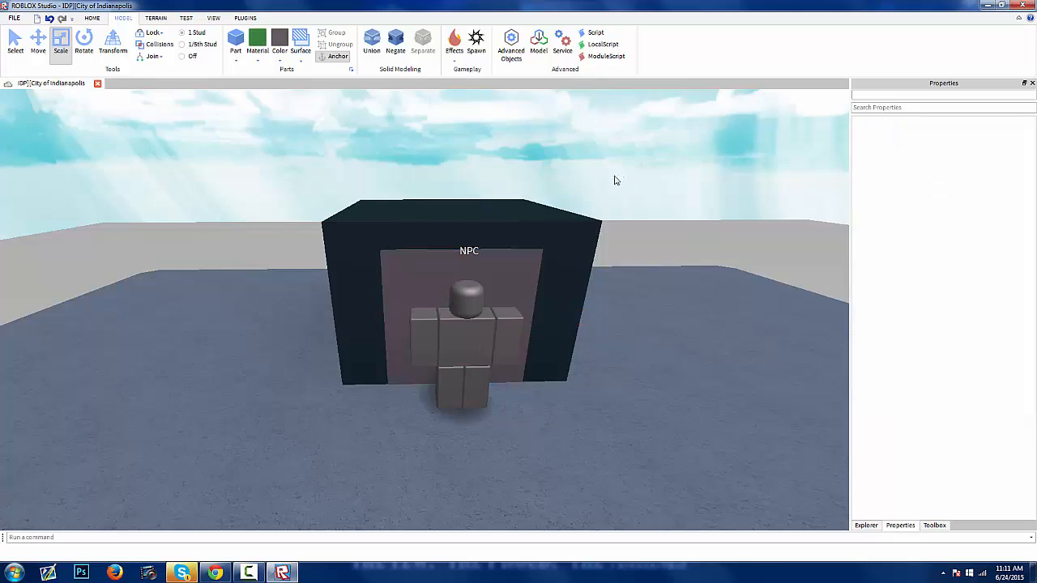
- Remove the NPC figure from the rooftop in front of the door panel
{"action": "scroll", "coordinate": [457, 351], "scroll_direction": "down", "scroll_amount": 3}
{"action": "right_click_drag", "start_coordinate": [460, 350], "coordinate": [456, 351]}
{"action": "left_click_drag", "start_coordinate": [516, 311], "coordinate": [411, 381]}
{"action": "right_click_drag", "start_coordinate": [412, 380], "coordinate": [452, 387]}
{"action": "left_click_drag", "start_coordinate": [452, 387], "coordinate": [667, 339]}
{"action": "key", "text": "Delete"}
- Group all parts of the grey-blue building, including the rooftop structure, into one model and open its name for editing
{"action": "right_click_drag", "start_coordinate": [612, 284], "coordinate": [604, 241]}
{"action": "left_click_drag", "start_coordinate": [463, 166], "coordinate": [260, 397]}
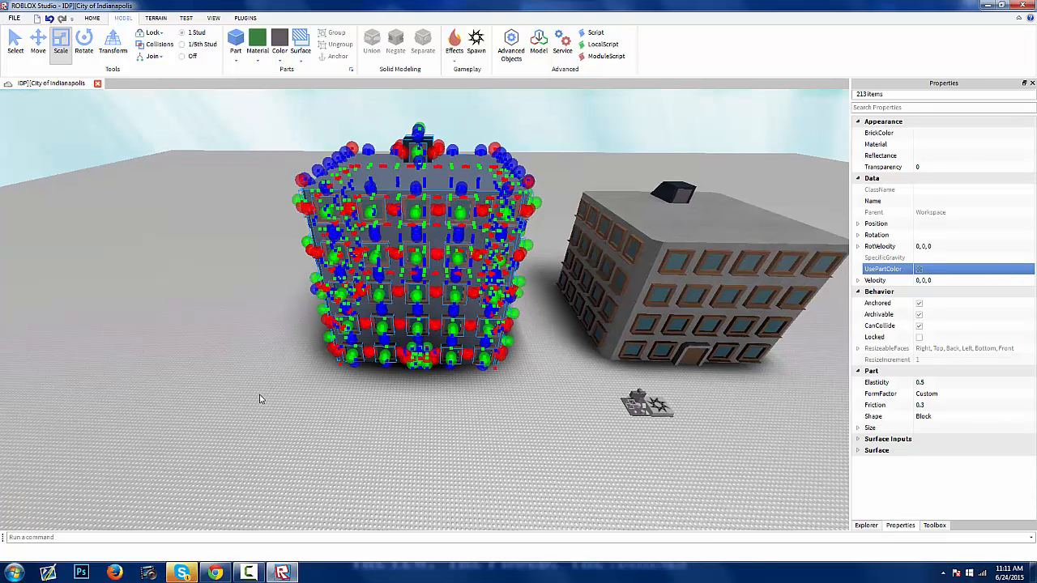
{"action": "right_click_drag", "start_coordinate": [572, 301], "coordinate": [566, 295]}
{"action": "left_click", "coordinate": [15, 40]}
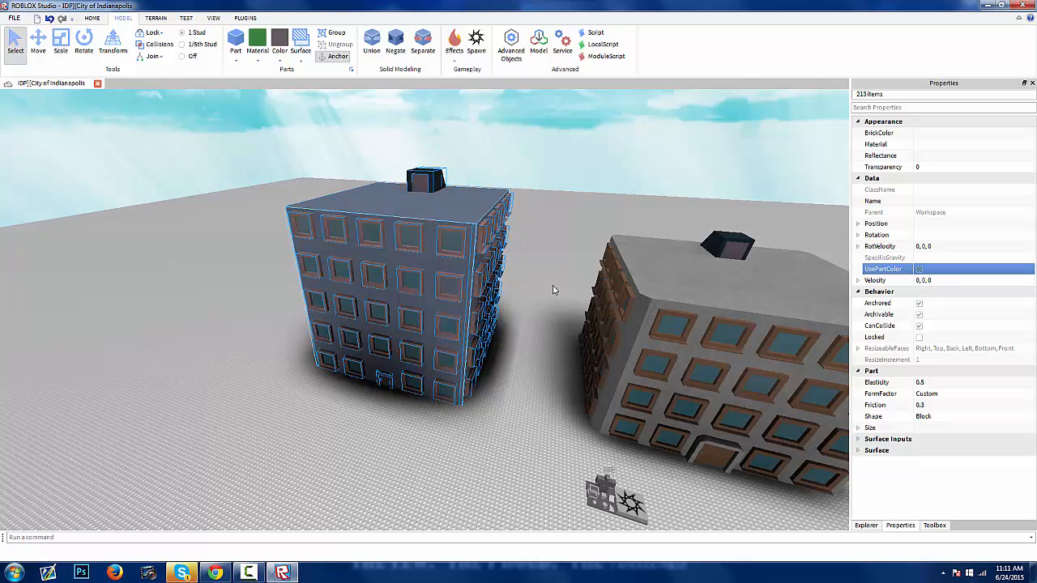
{"action": "left_click", "coordinate": [38, 40]}
{"action": "left_click_drag", "start_coordinate": [519, 295], "coordinate": [514, 318]}
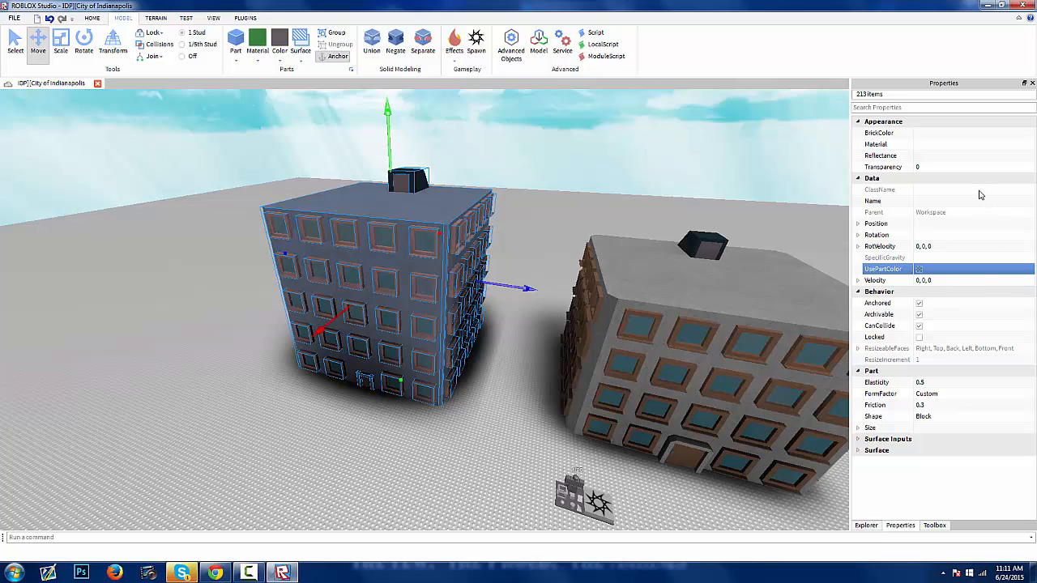
{"action": "key", "text": "ctrl+g"}
{"action": "left_click", "coordinate": [964, 146]}
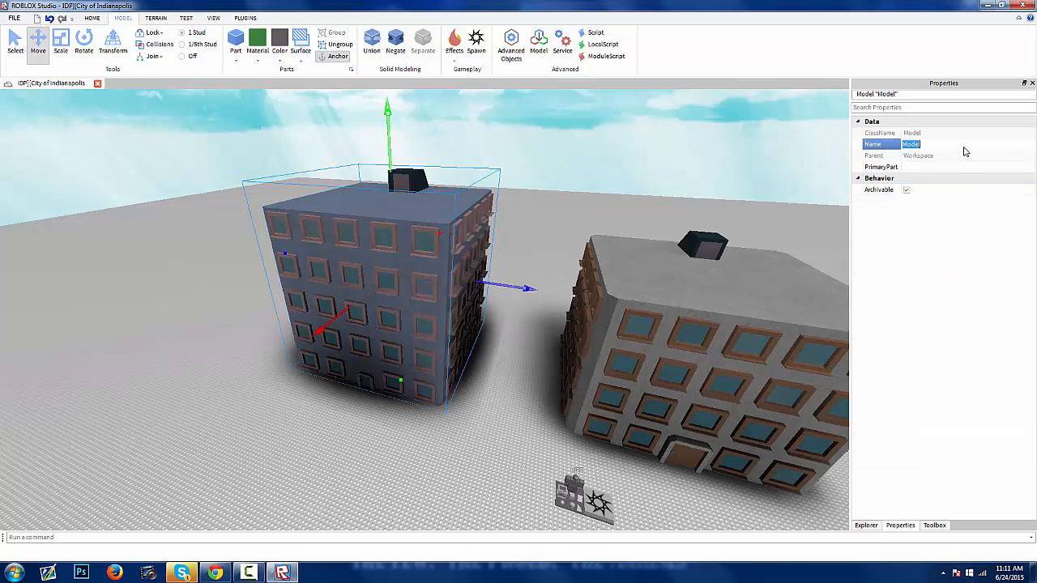